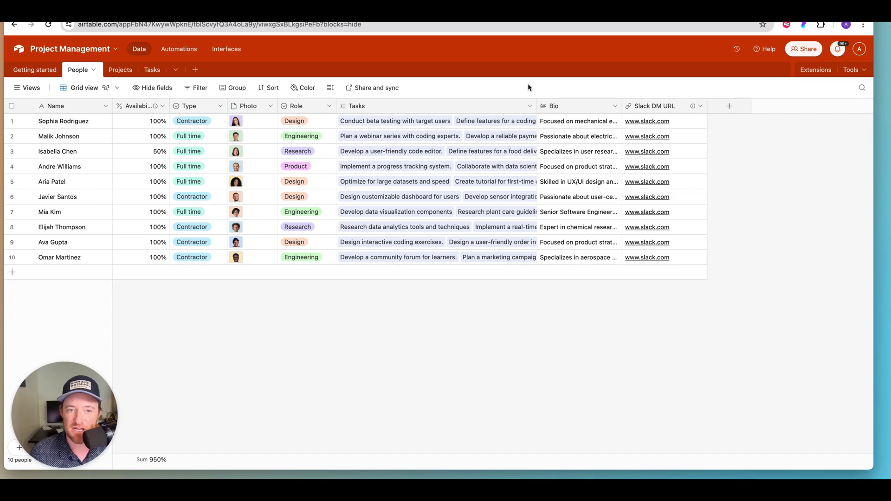
Browse the Projects and Tasks grids, then scroll Projects right to its % Done column.
left_click(120, 71)
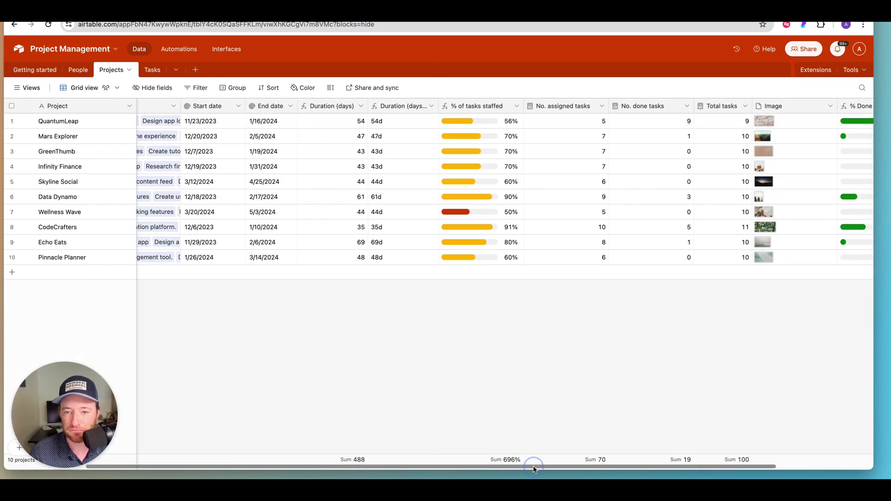
left_click_drag(534, 468, 392, 469)
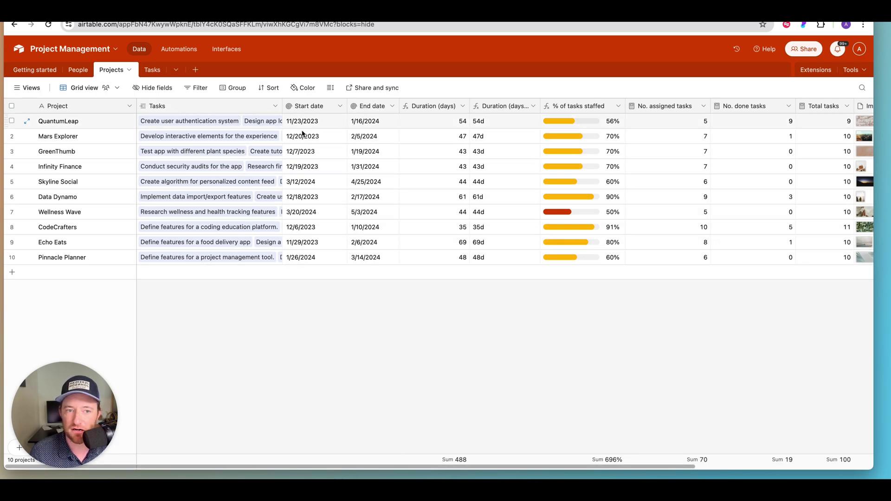
left_click(152, 70)
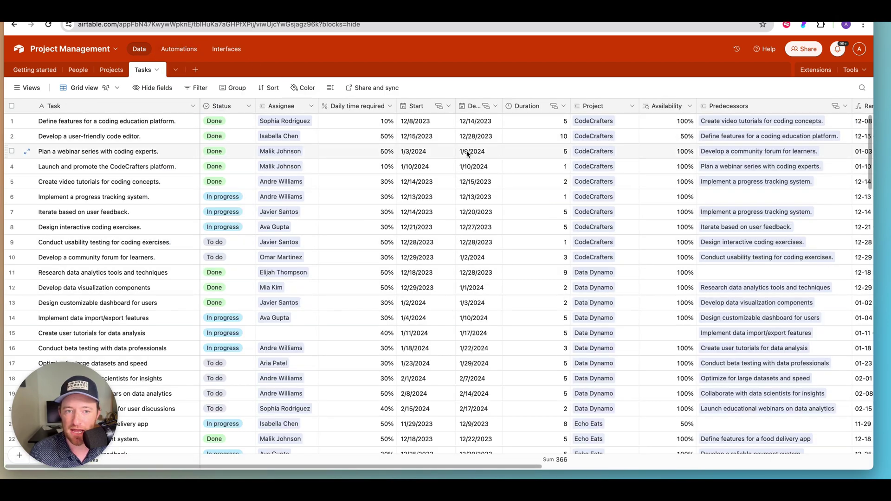
left_click_drag(531, 467, 440, 424)
left_click(99, 70)
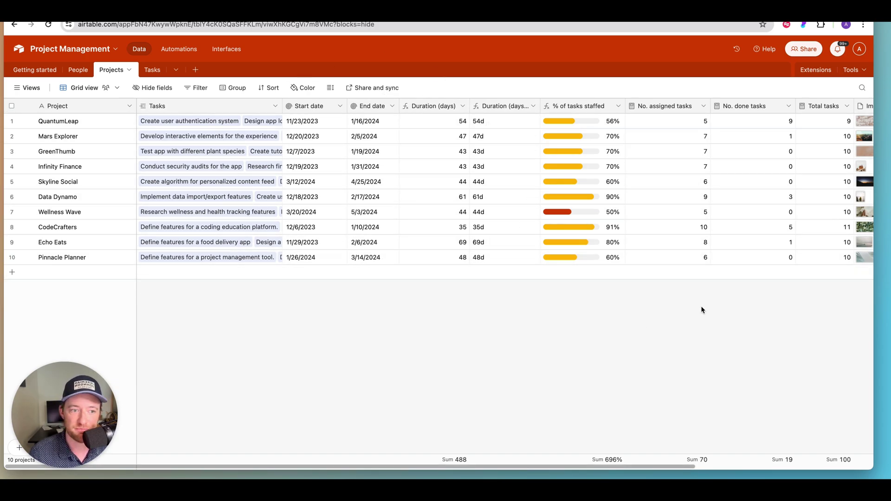
scroll(511, 362, "right", 5)
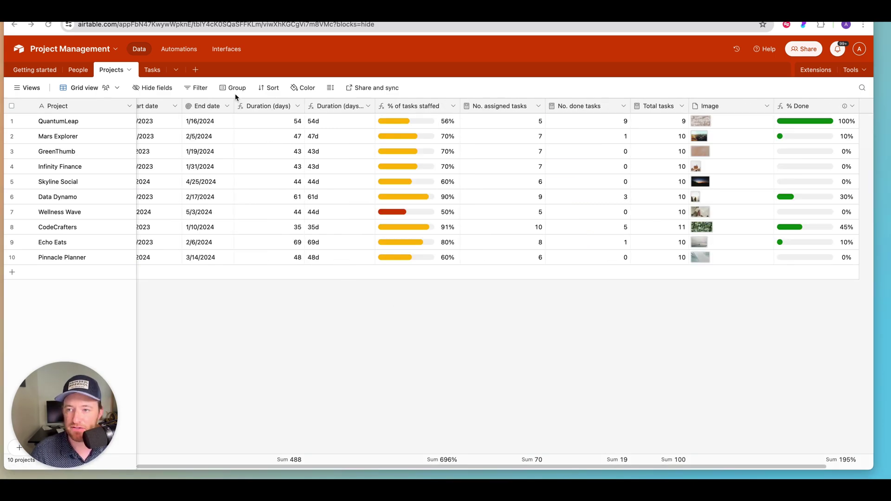
Start building a new interface in the Interfaces section and name it 'Home'.
left_click(236, 54)
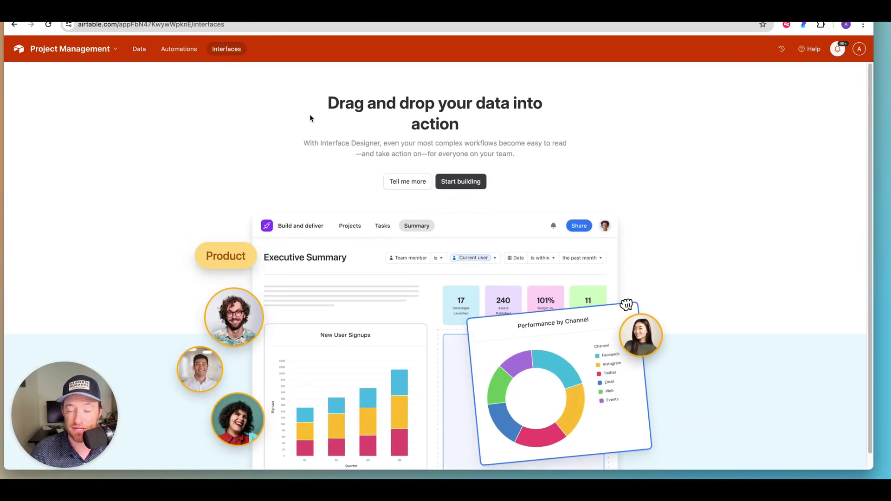
left_click(470, 187)
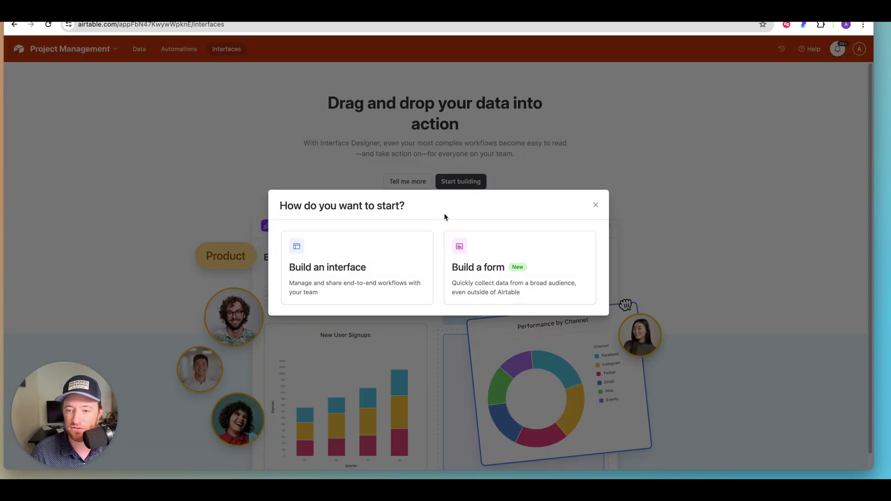
left_click(375, 272)
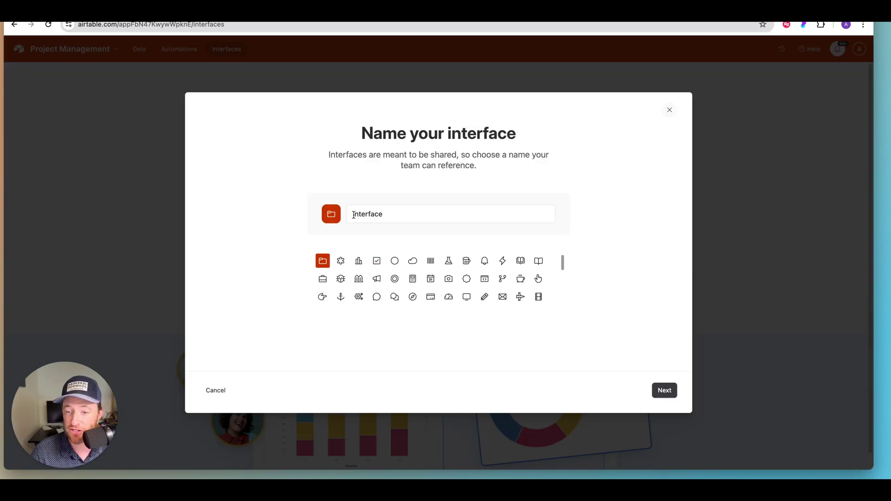
left_click(357, 213)
double_click(359, 211)
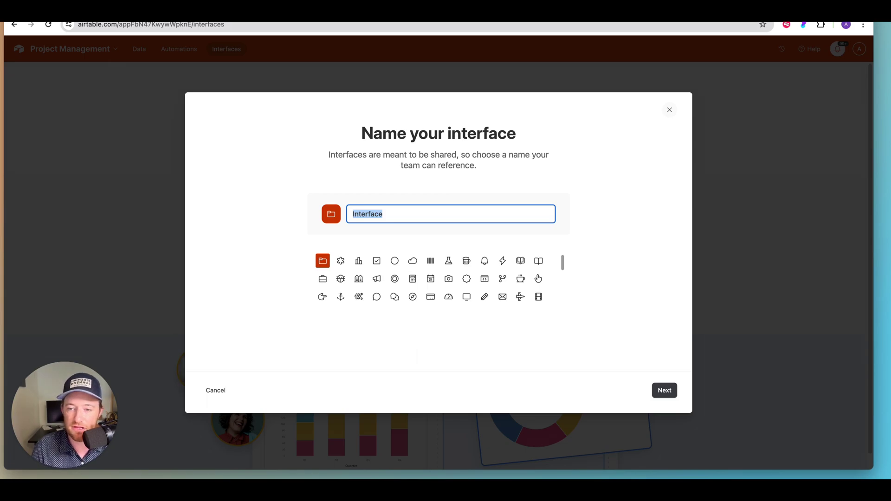
type("Home")
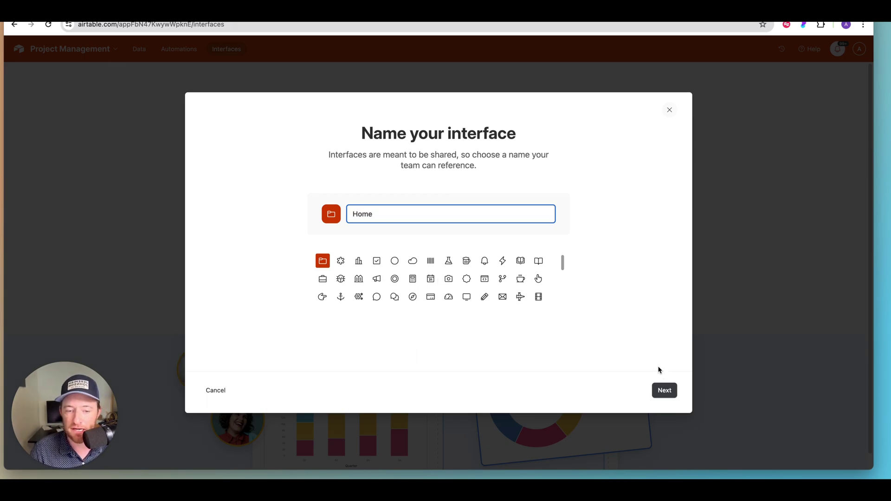
left_click(668, 392)
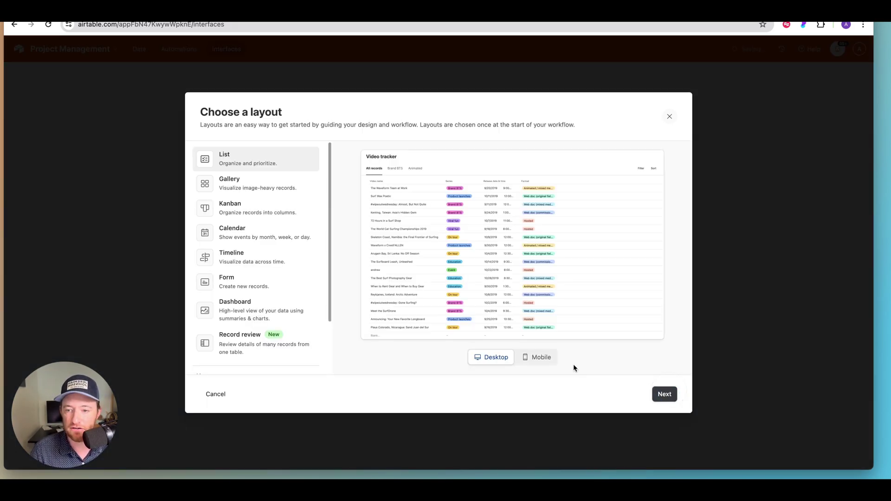
Keep the List layout and connect it to the Tasks table to finish setup.
left_click(664, 394)
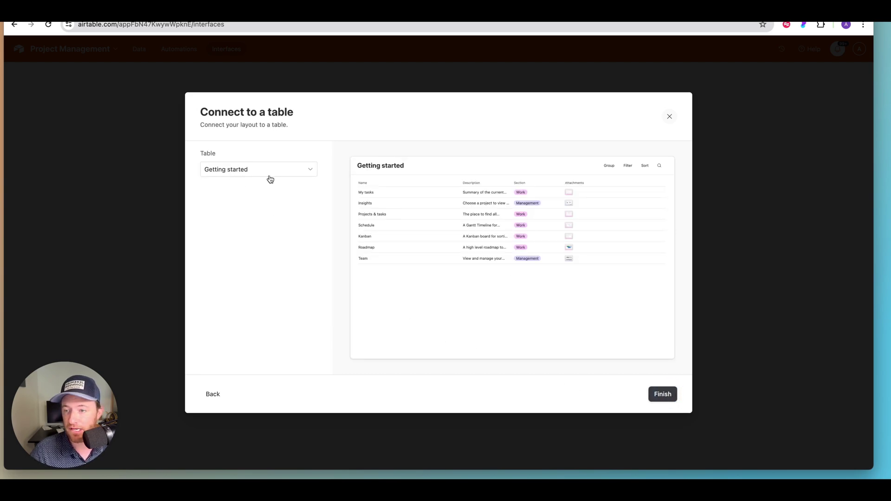
left_click(270, 175)
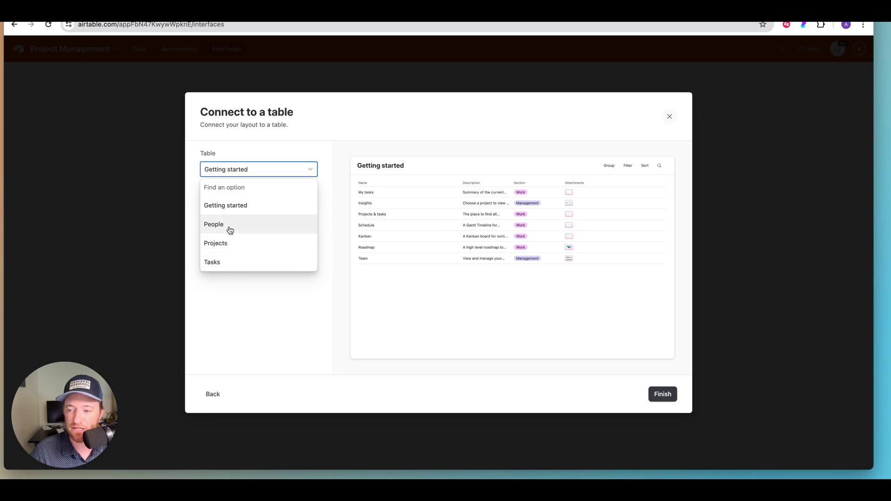
left_click(227, 264)
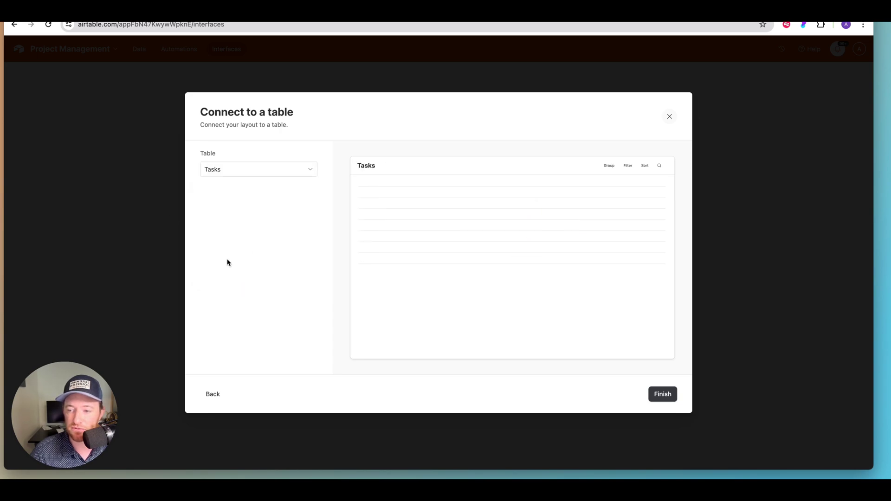
left_click(663, 394)
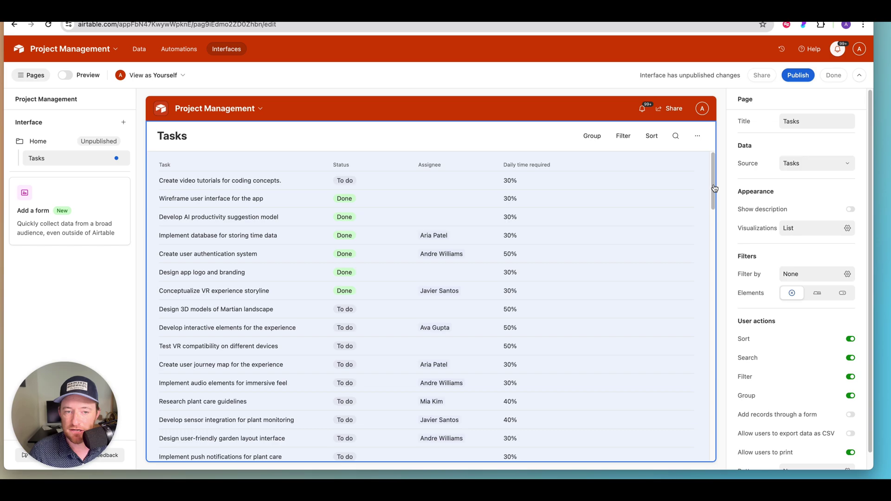
Unhide the Start field in the Tasks list and move it directly after Task.
left_click(714, 188)
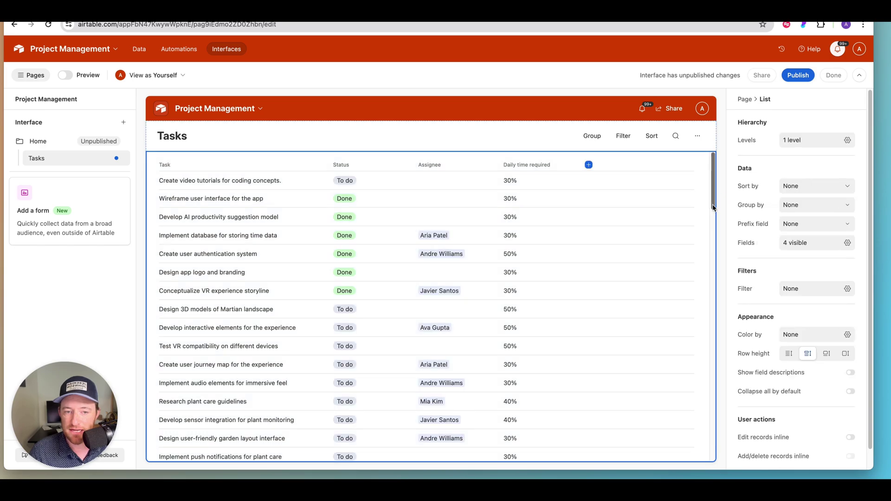
left_click_drag(714, 201, 720, 177)
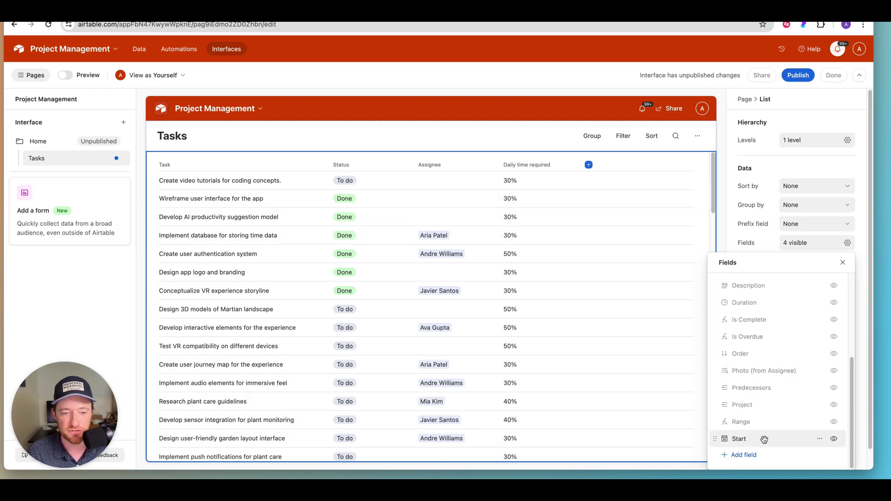
left_click_drag(758, 438, 776, 436)
left_click(833, 439)
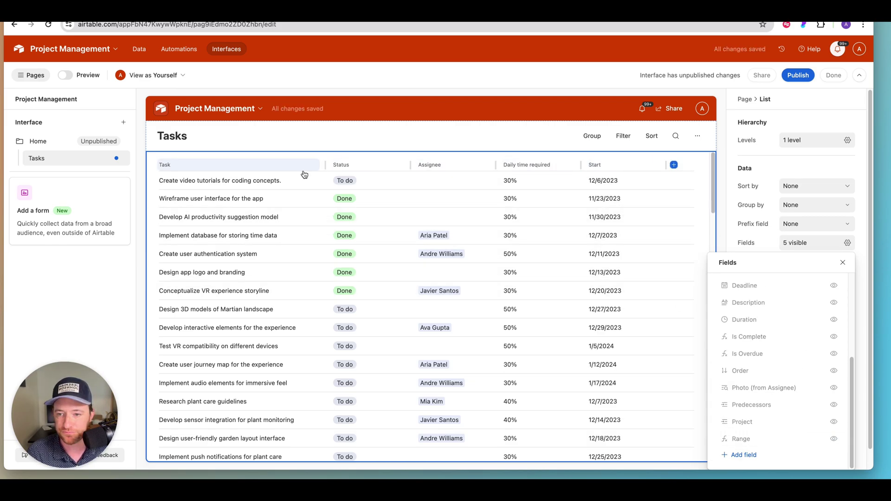
left_click(803, 245)
left_click(805, 247)
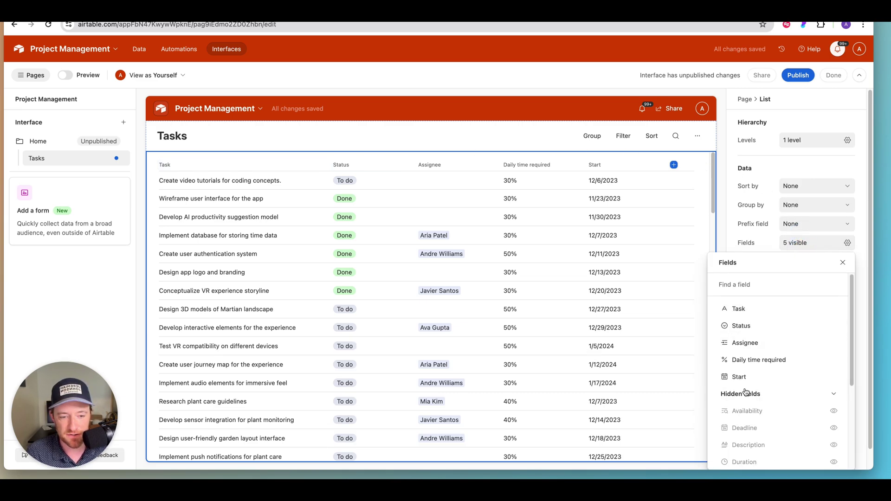
left_click_drag(715, 379, 722, 326)
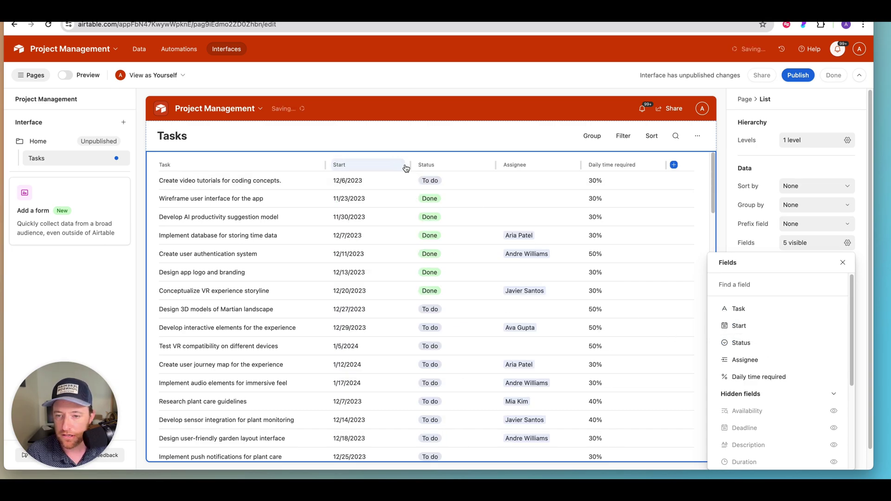
left_click(408, 165)
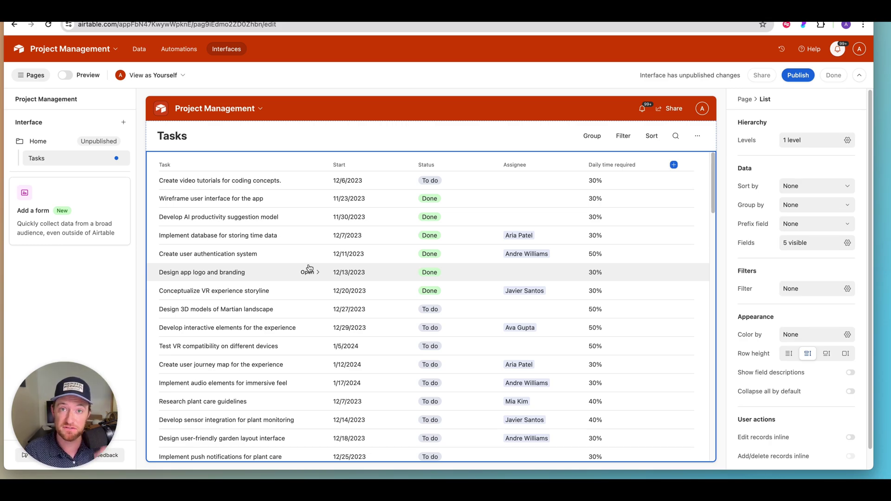
Add a Projects level above Tasks in the list hierarchy and apply the two-level layout.
left_click(802, 140)
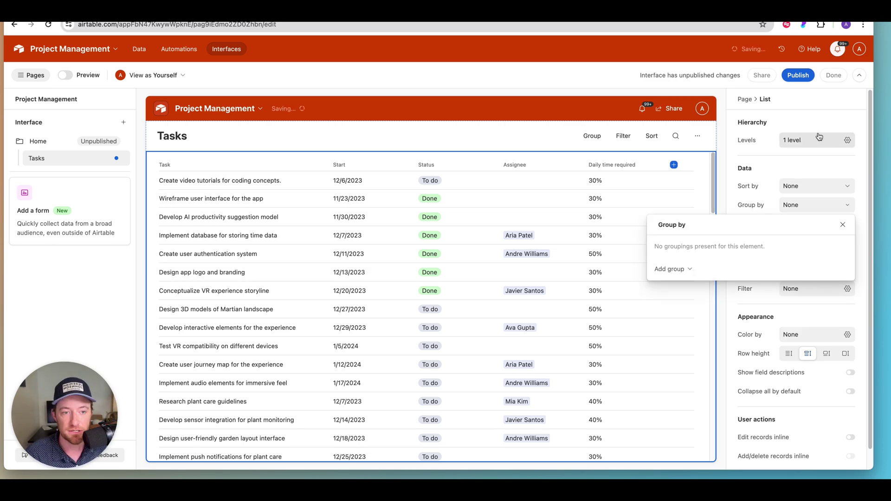
left_click(810, 123)
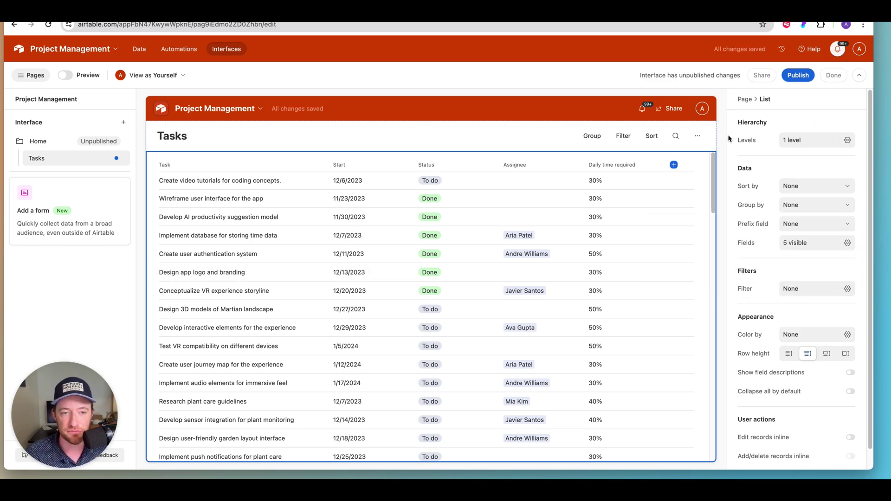
left_click(835, 140)
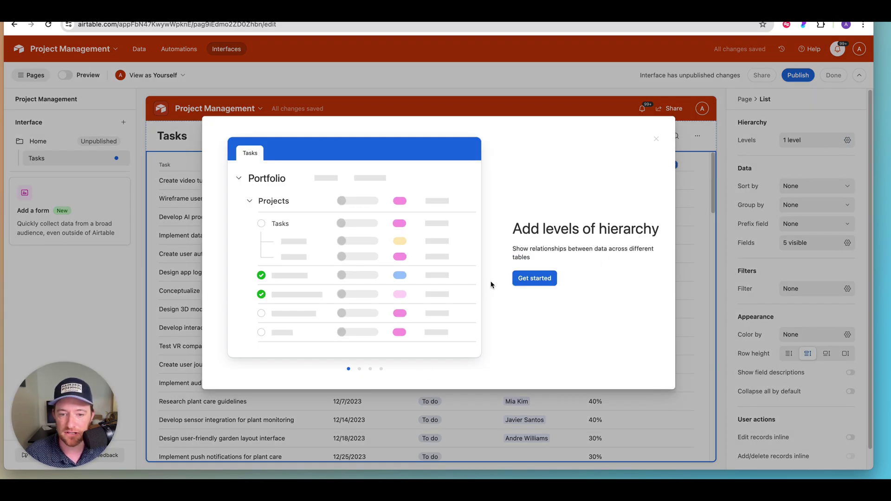
left_click(534, 281)
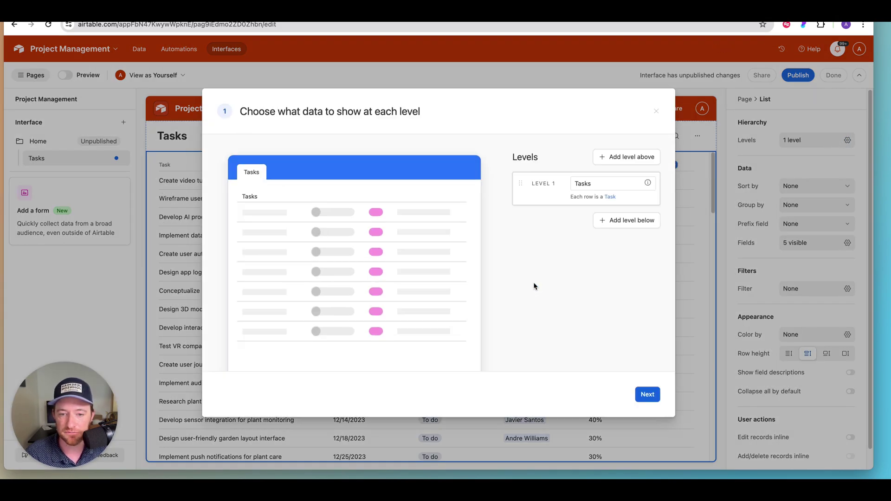
left_click(620, 159)
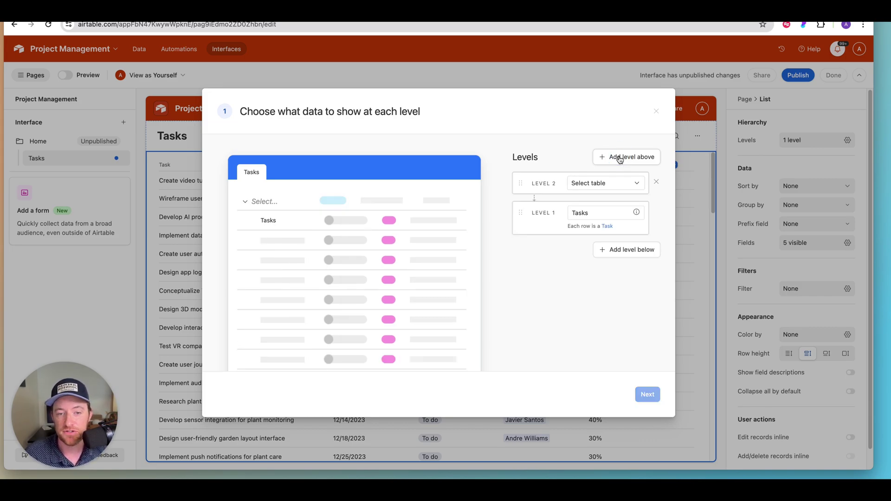
left_click(607, 188)
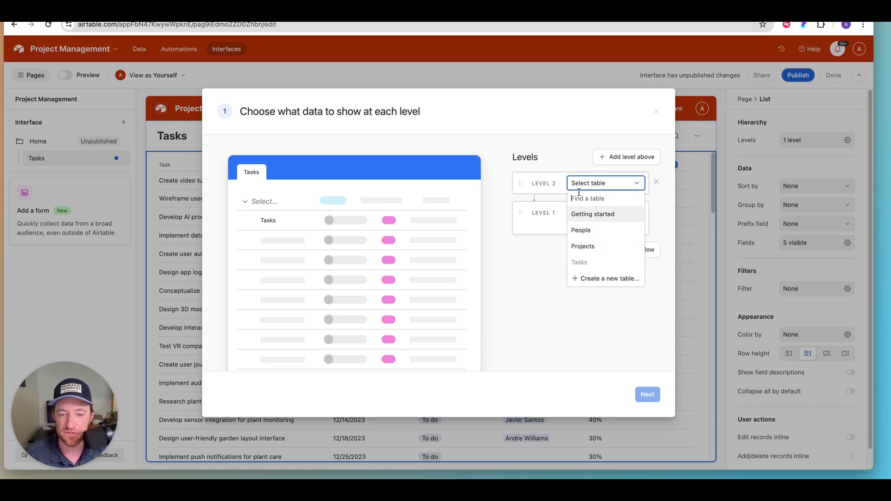
left_click(584, 248)
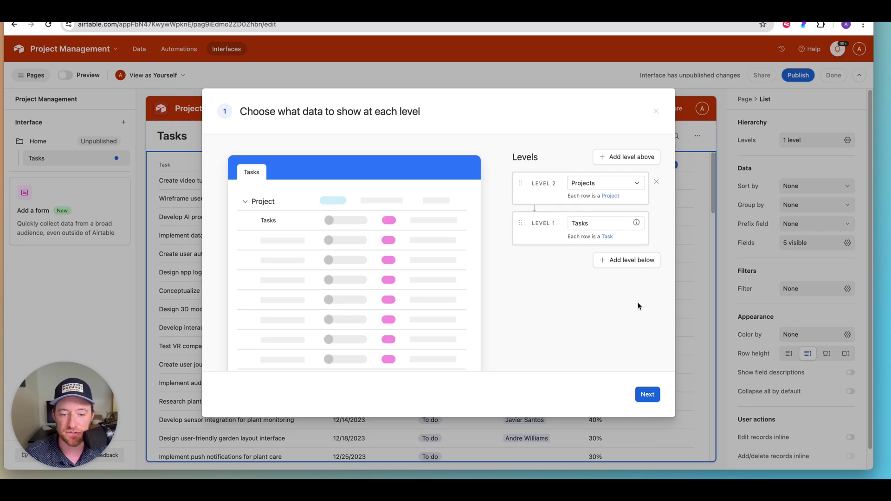
left_click(646, 395)
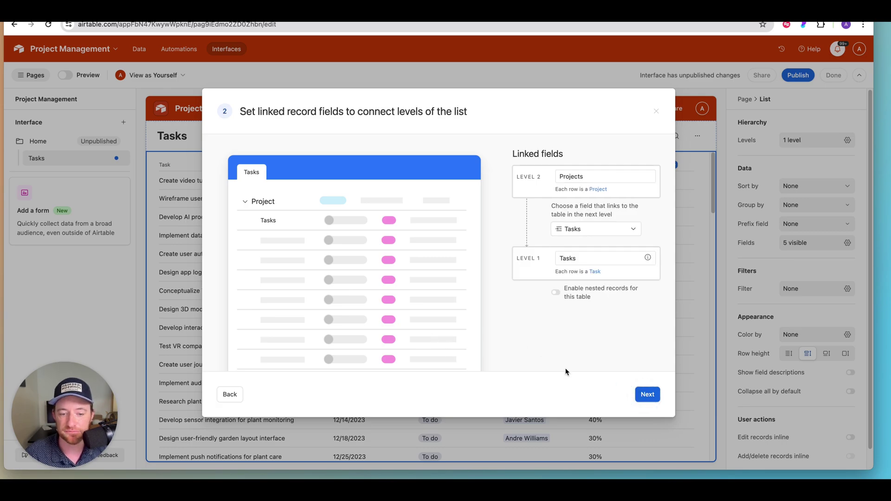
left_click(655, 395)
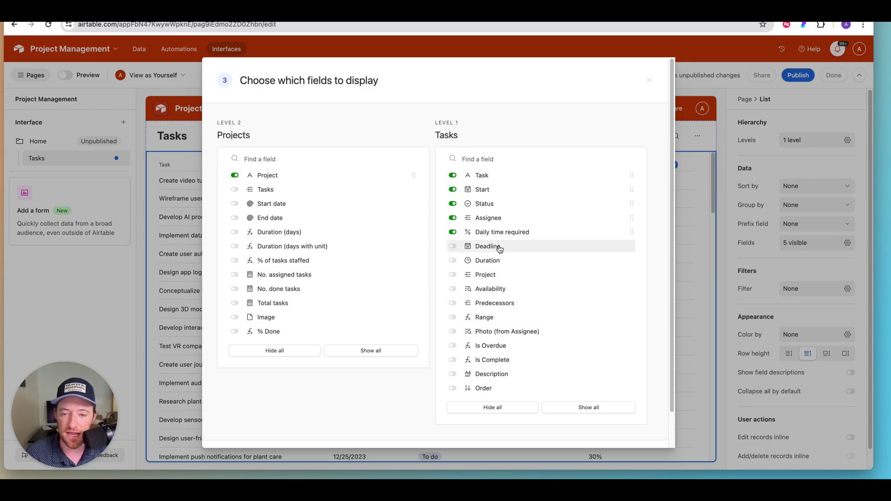
scroll(618, 380, "down", 2)
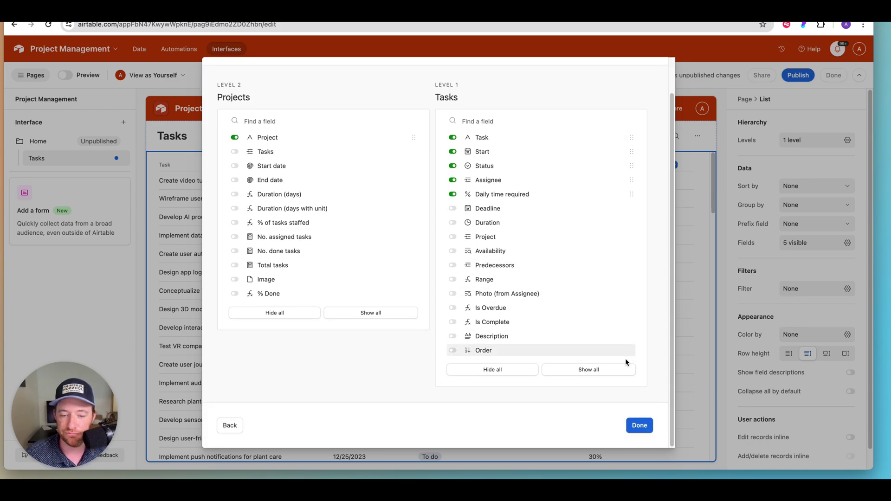
left_click(639, 425)
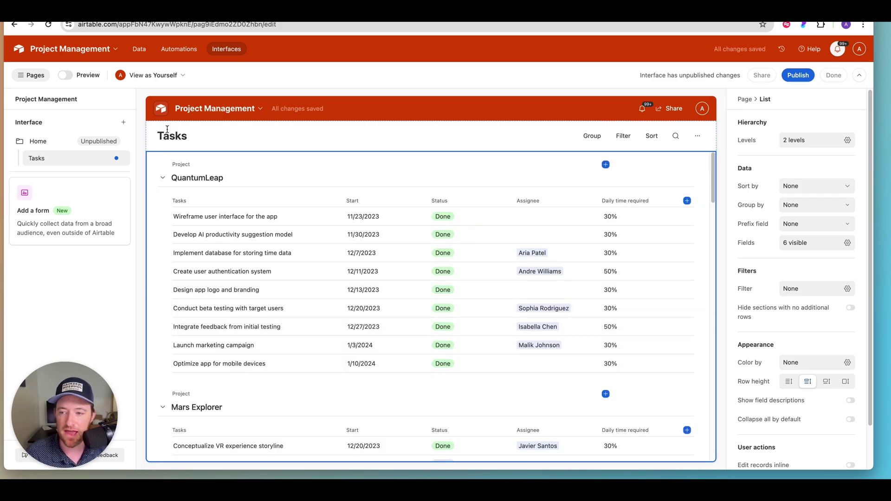
Test the QuantumLeap and Mars Explorer groups, then turn on Collapse all by default.
left_click(163, 180)
left_click(162, 196)
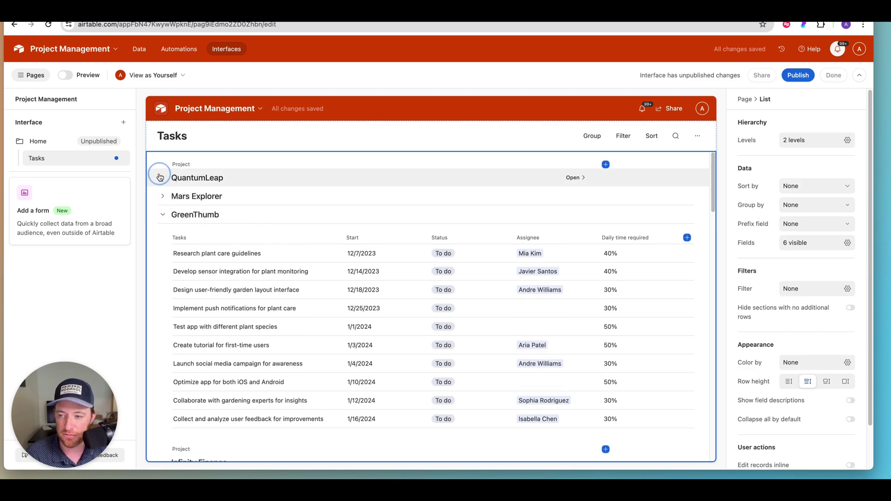
left_click(160, 177)
left_click(161, 178)
left_click(163, 196)
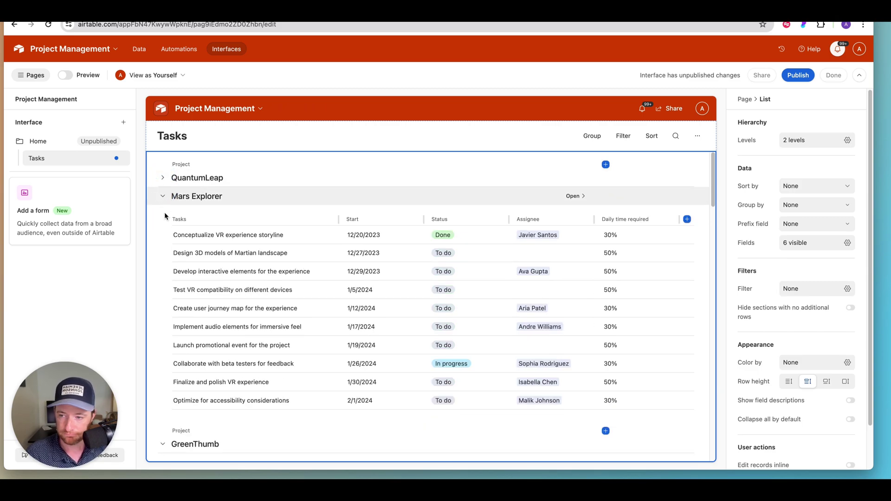
left_click(161, 197)
left_click(164, 179)
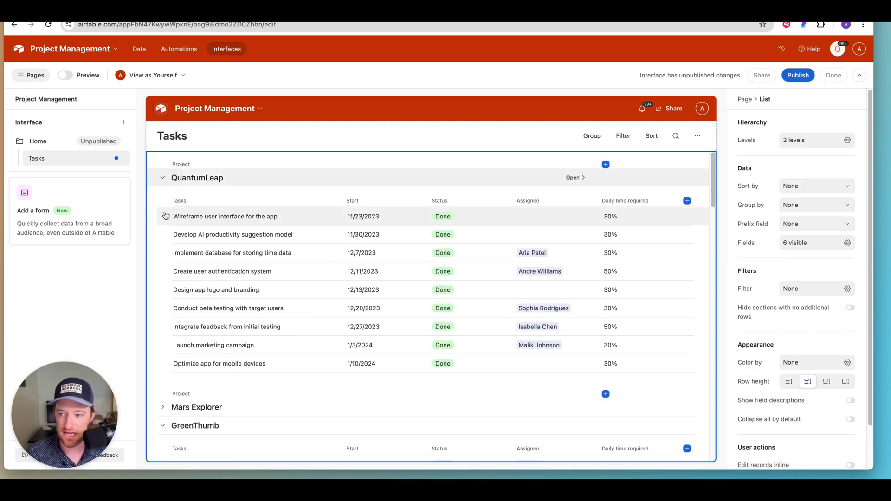
left_click(166, 179)
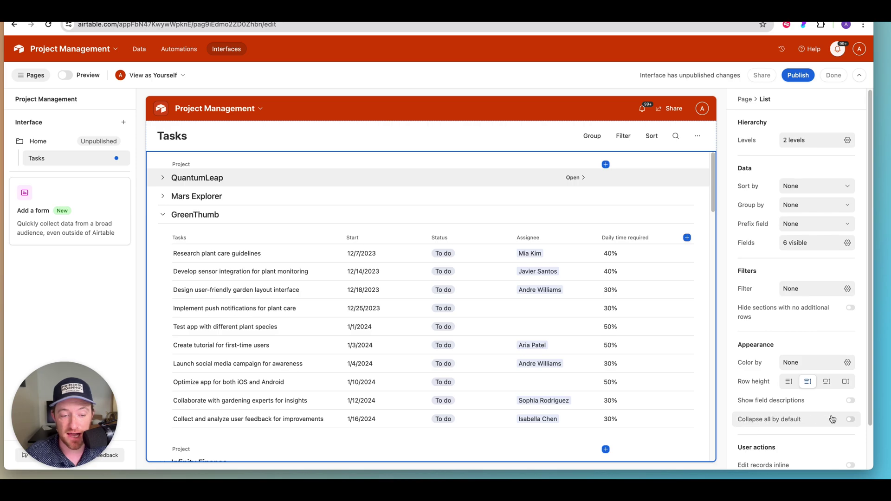
left_click(851, 421)
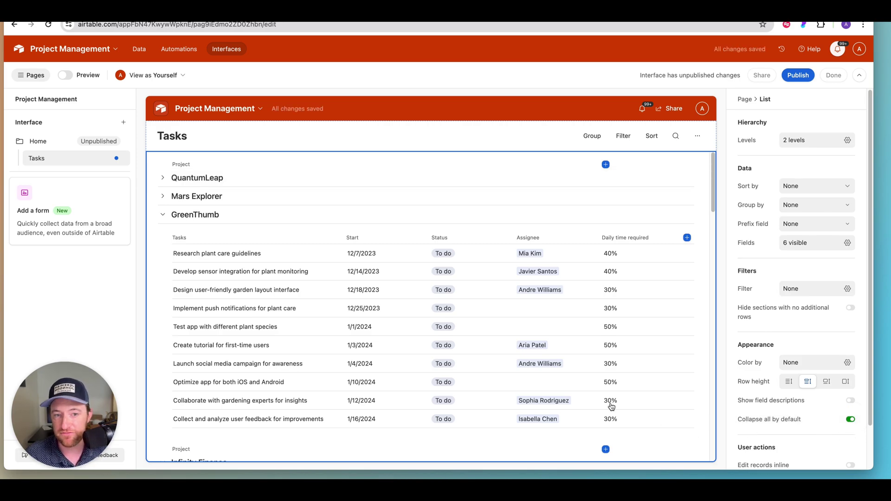
Publish the Home interface and dismiss the share prompt.
left_click(798, 75)
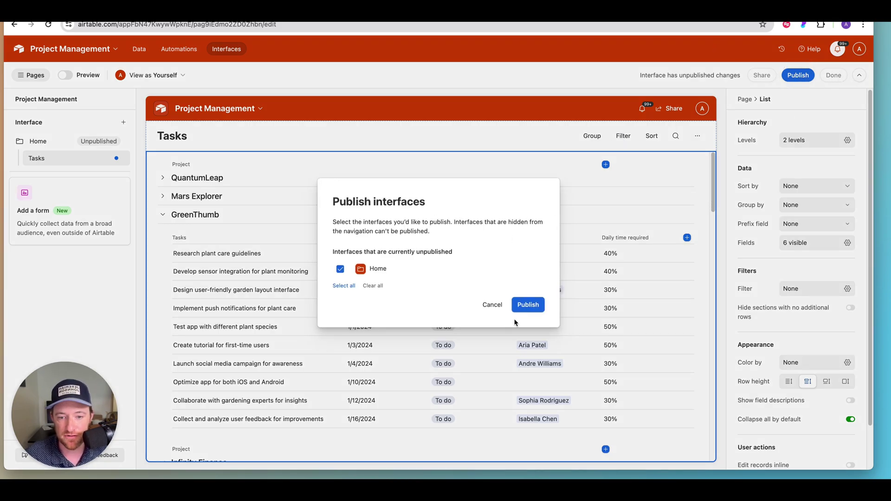
left_click(527, 305)
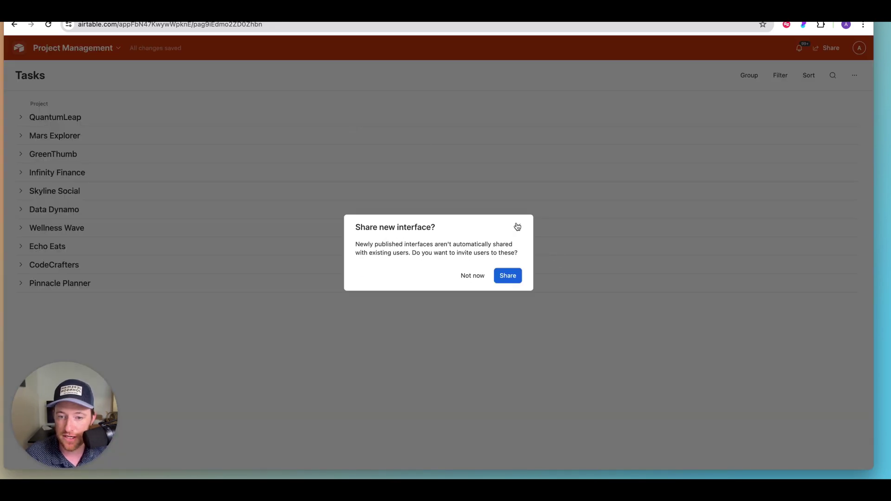
left_click(517, 226)
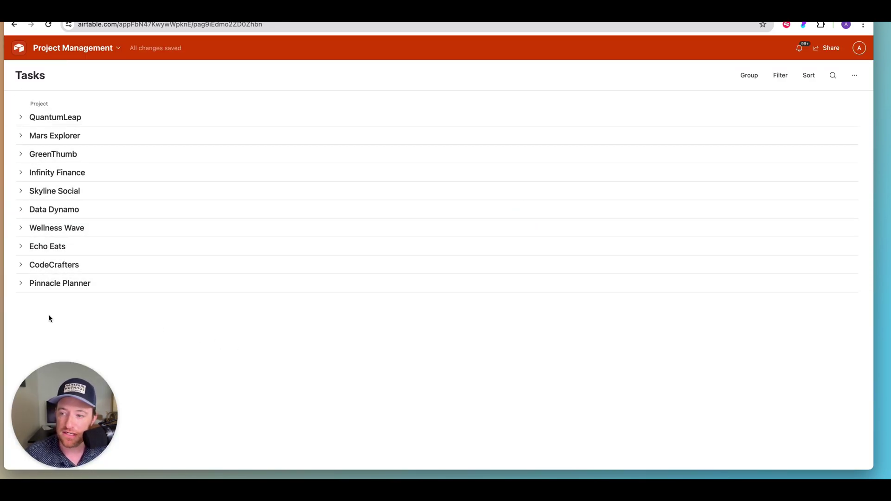
Expand and collapse Mars Explorer on the live page to reveal its tasks.
left_click(21, 136)
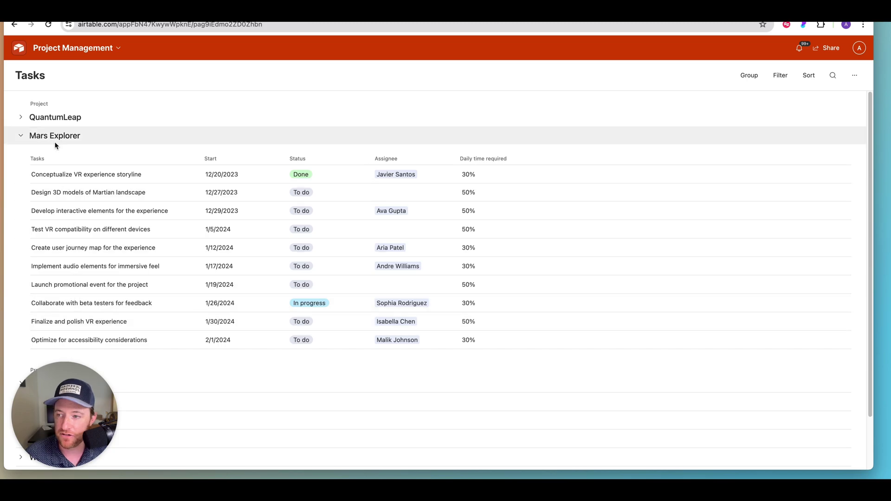
left_click(21, 136)
left_click(21, 136)
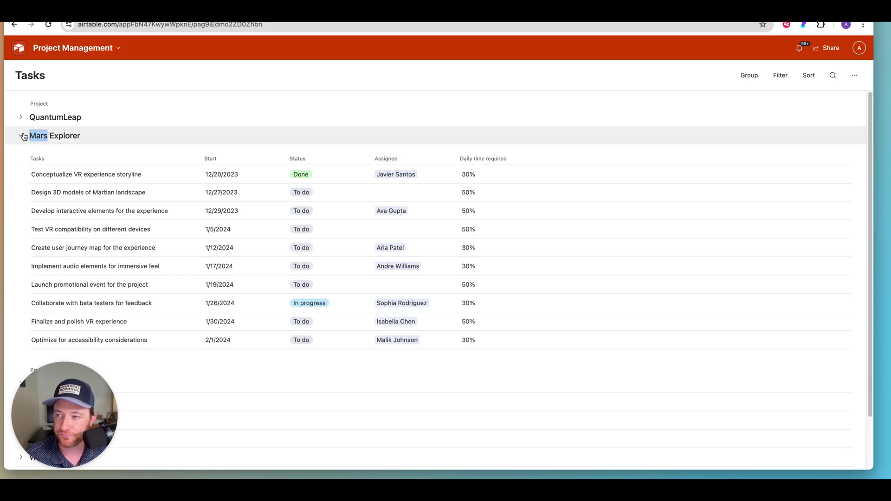
Collapse Mars Explorer and switch the Home interface back to edit mode.
left_click(22, 137)
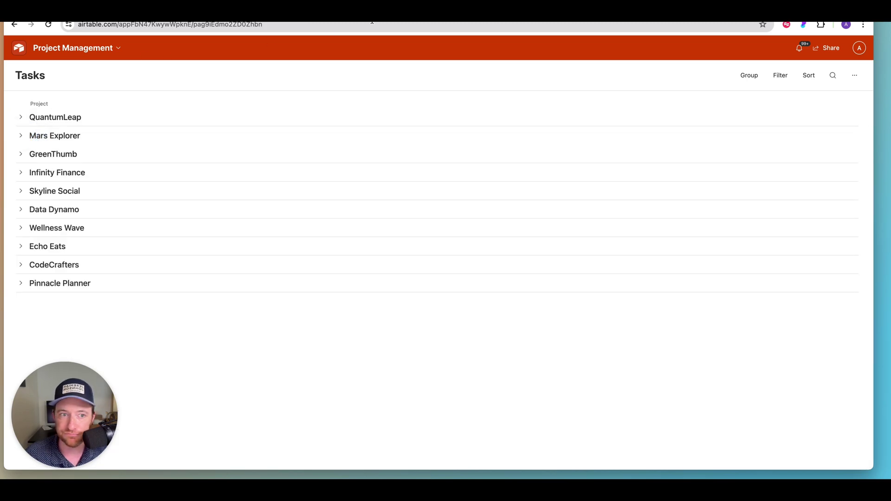
left_click(113, 46)
left_click(74, 74)
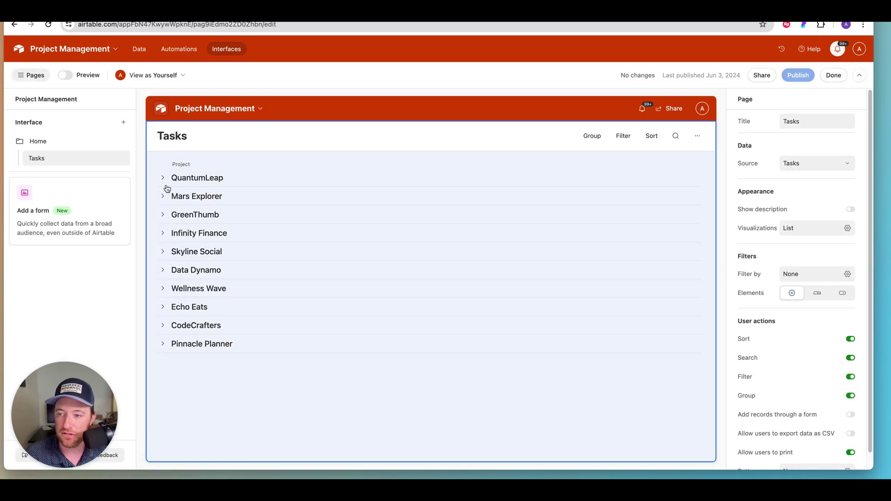
Inspect the QuantumLeap group and Project field, then open the Projects table data.
left_click(159, 177)
left_click(163, 181)
left_click(163, 181)
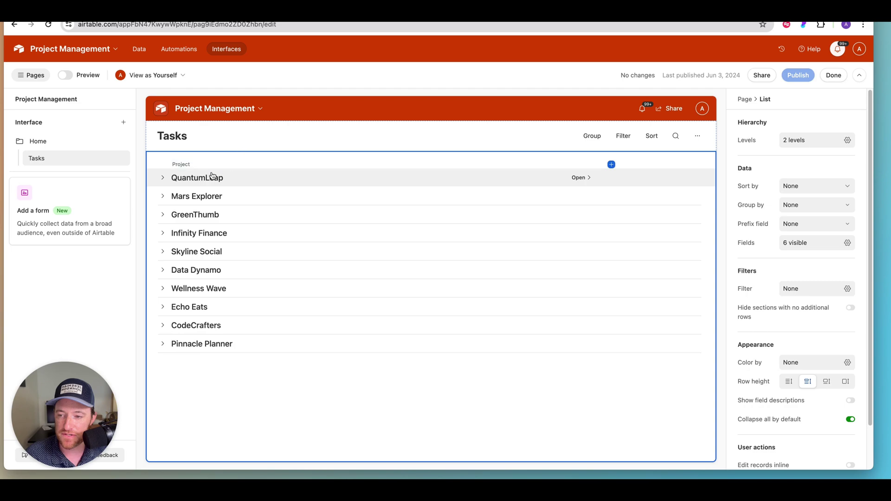
left_click(593, 165)
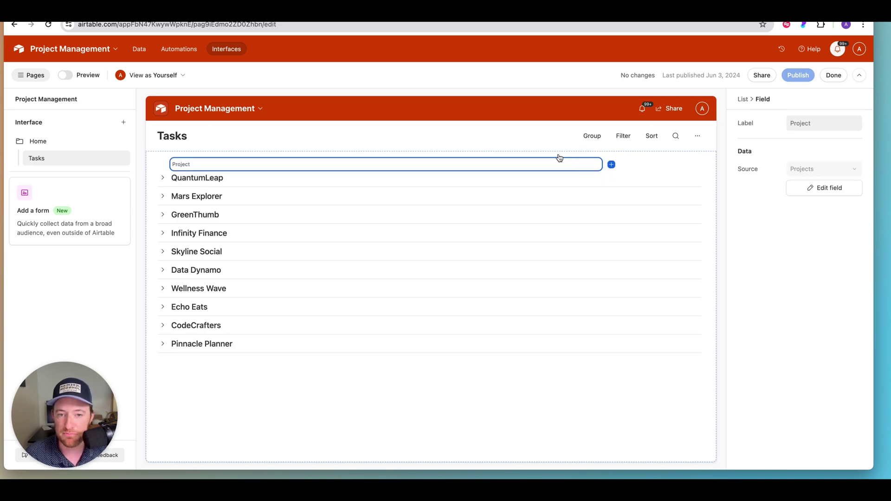
left_click(144, 48)
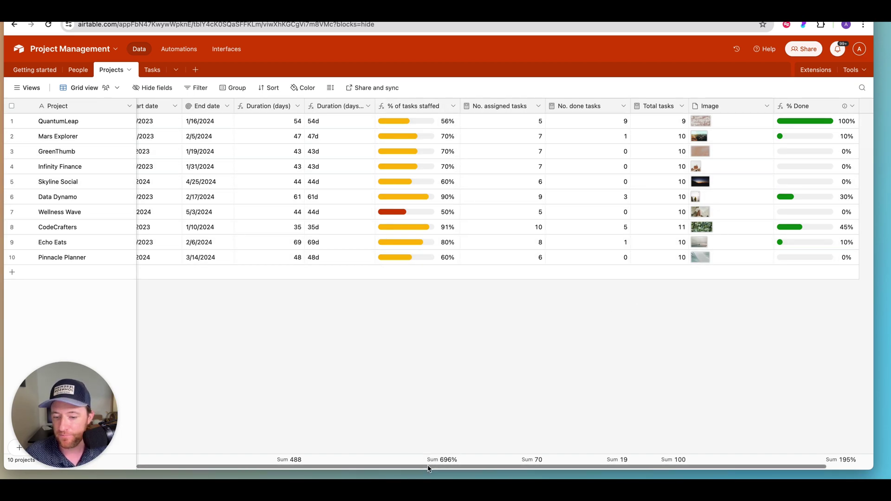
Scroll the Projects grid horizontally to review its columns.
left_click_drag(428, 461, 517, 463)
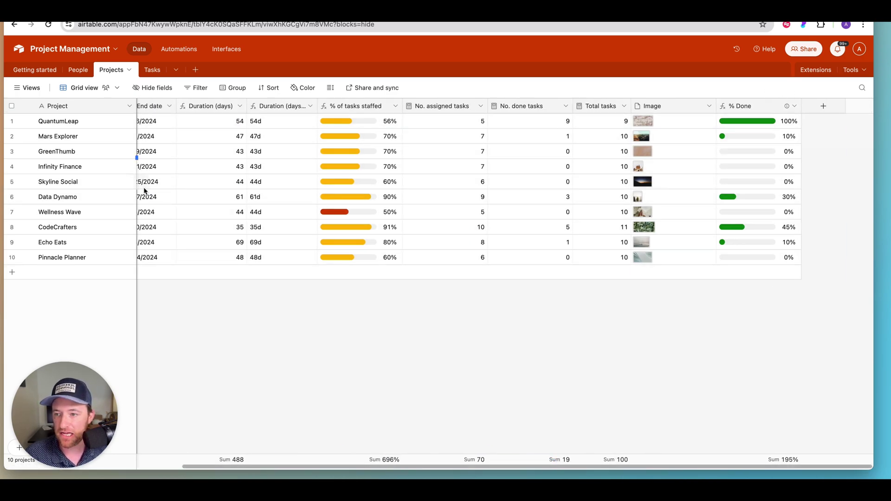
left_click_drag(415, 468, 227, 441)
Return to the interface editor and open the Tasks list's visible fields settings.
left_click(229, 49)
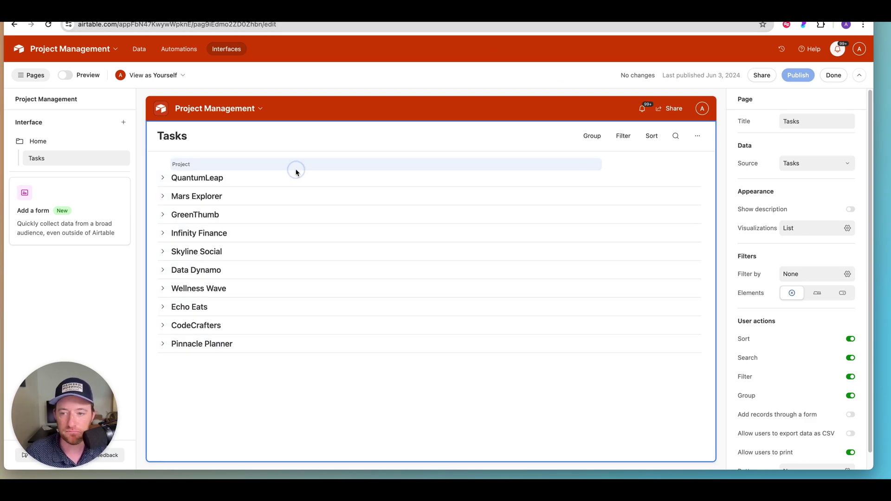
left_click(290, 165)
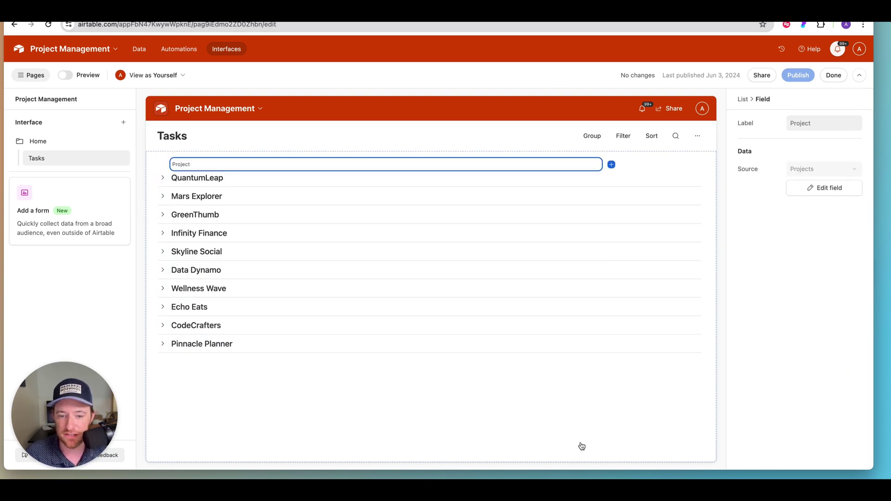
left_click(569, 422)
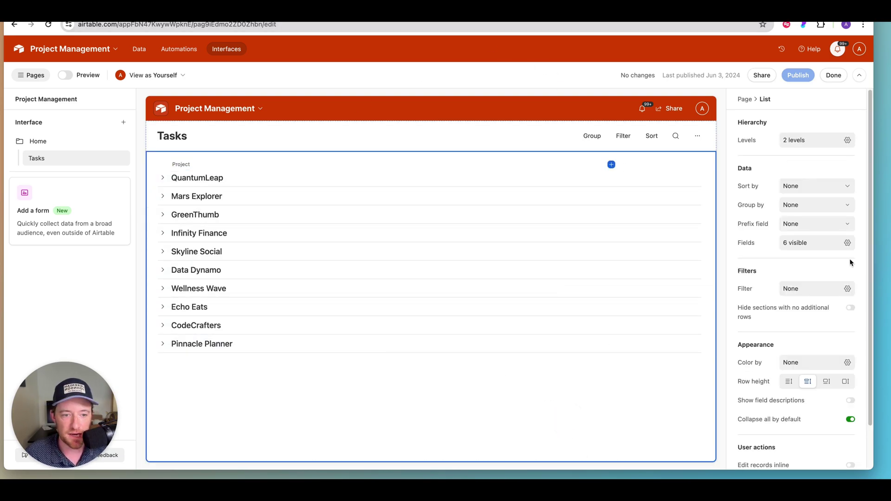
left_click(806, 245)
Under Level 2: Projects, unhide % of tasks staffed and % Done.
left_click(803, 285)
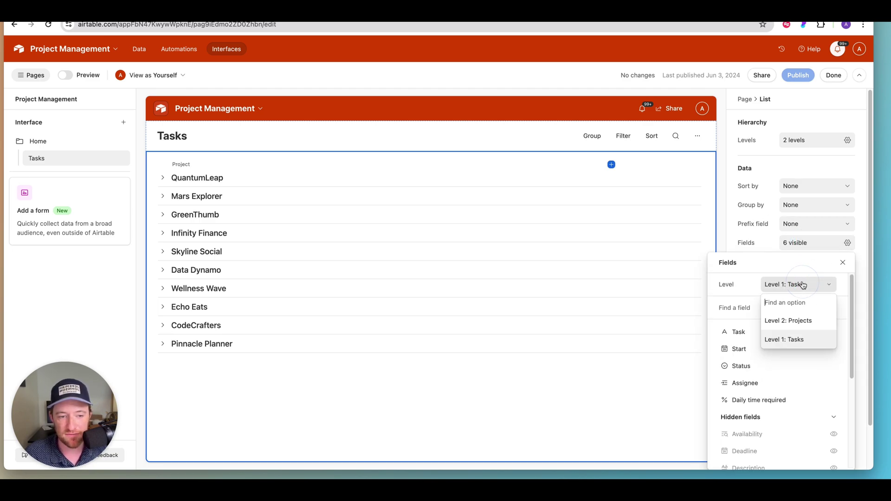
left_click(795, 340)
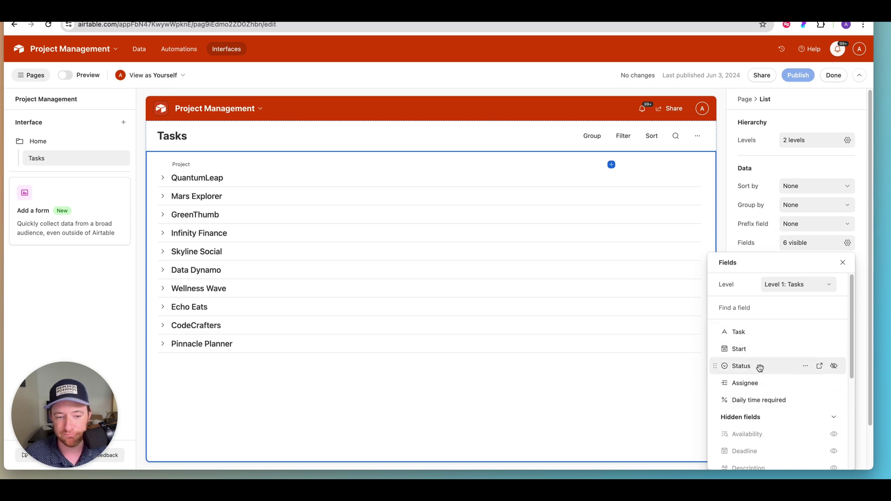
left_click(805, 285)
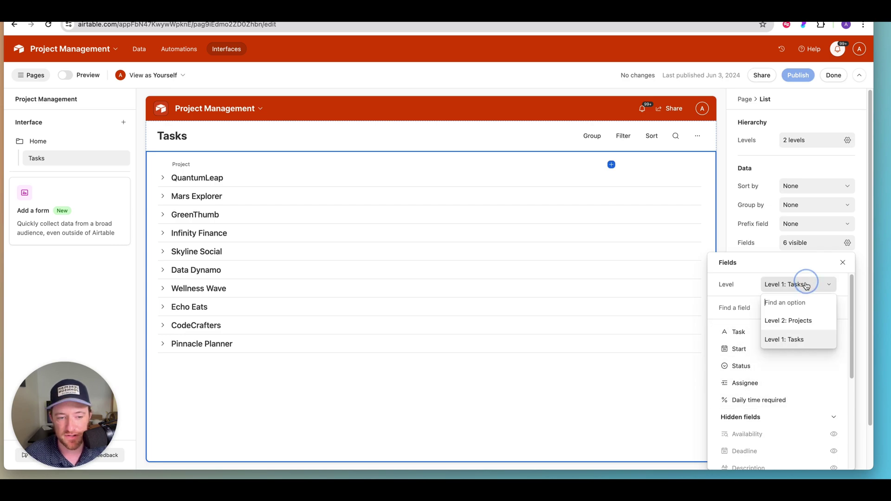
left_click(789, 320)
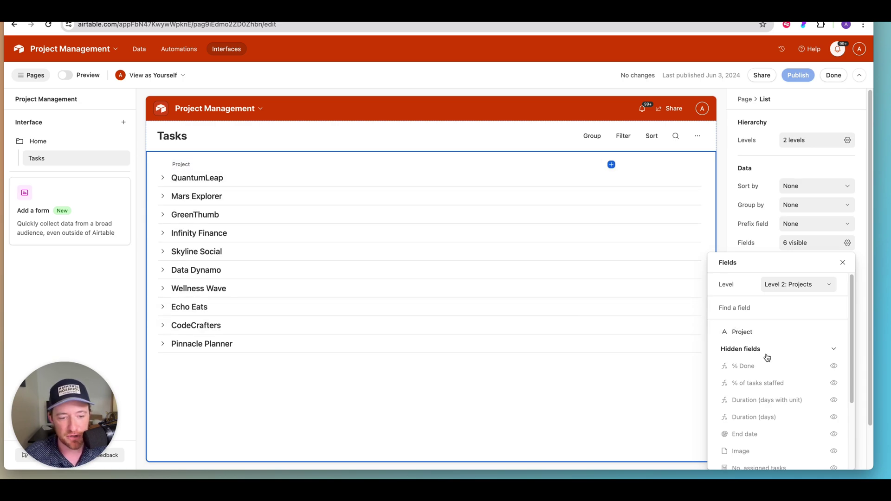
left_click(834, 384)
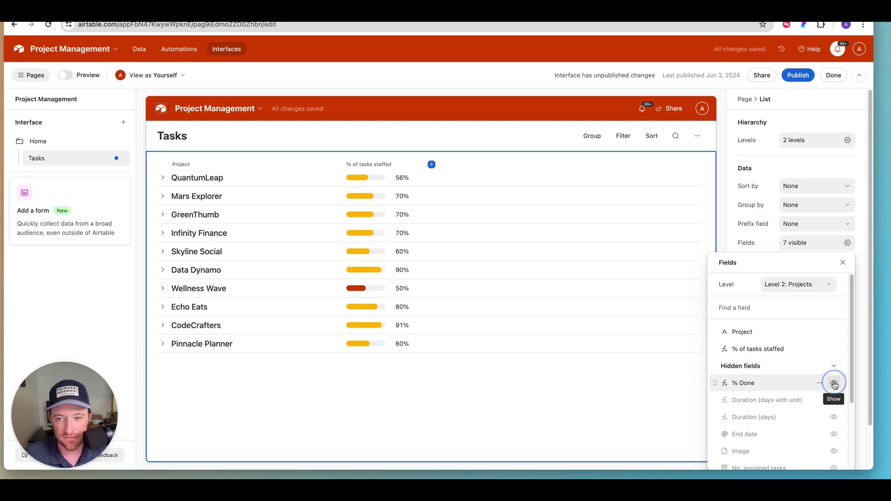
left_click(834, 384)
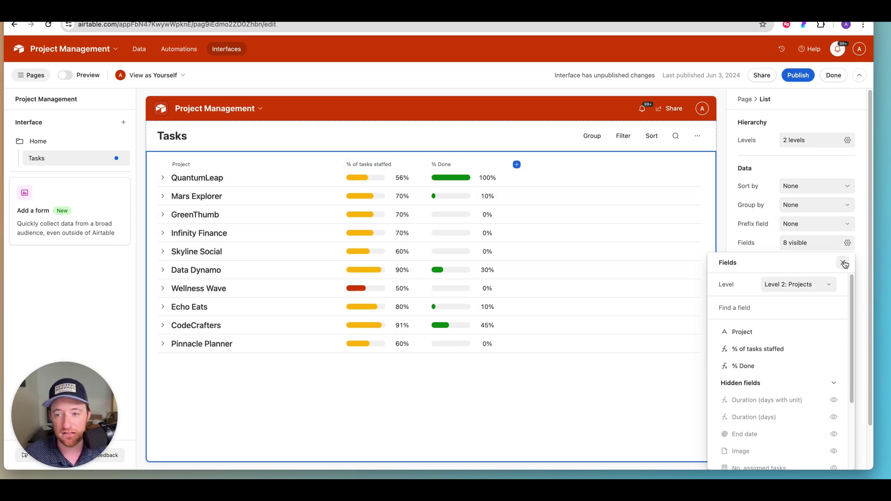
Change the % of tasks staffed progress shape to Circle and save.
left_click(757, 349)
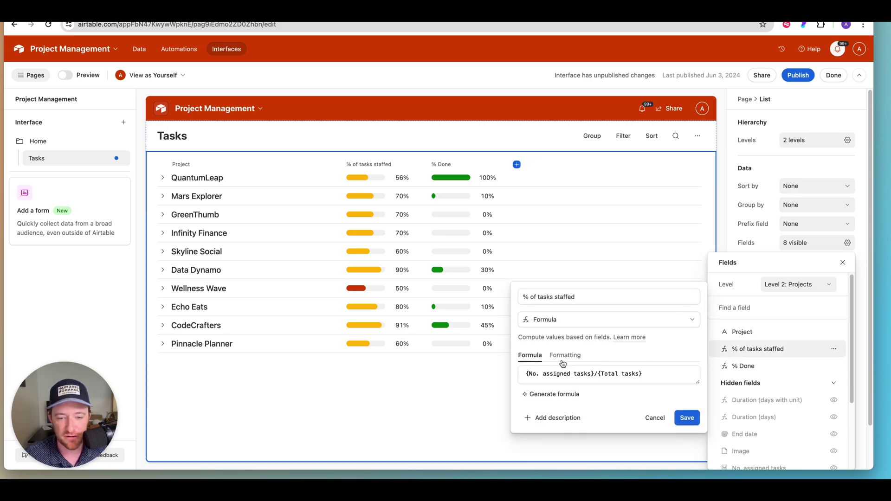
left_click(566, 346)
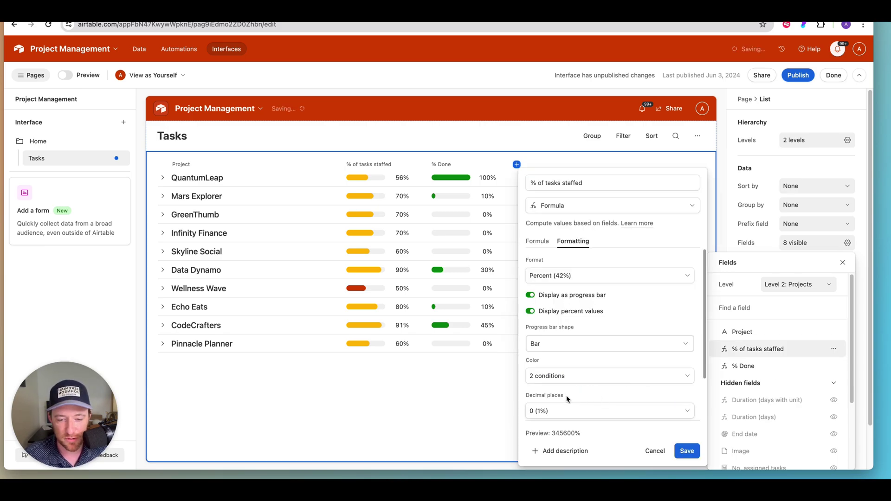
left_click(557, 343)
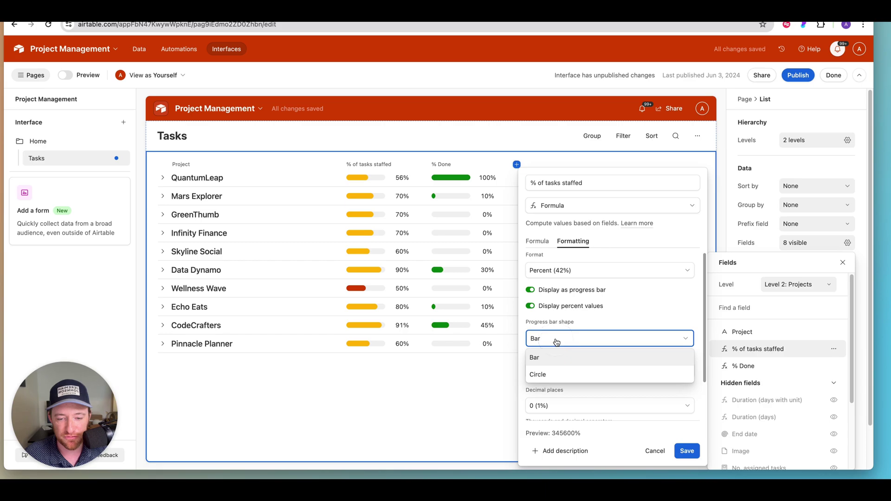
left_click(550, 372)
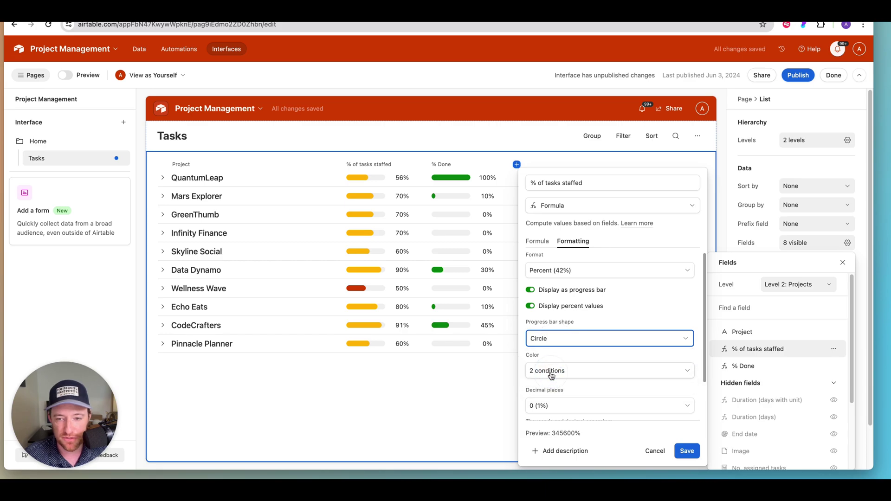
left_click(686, 451)
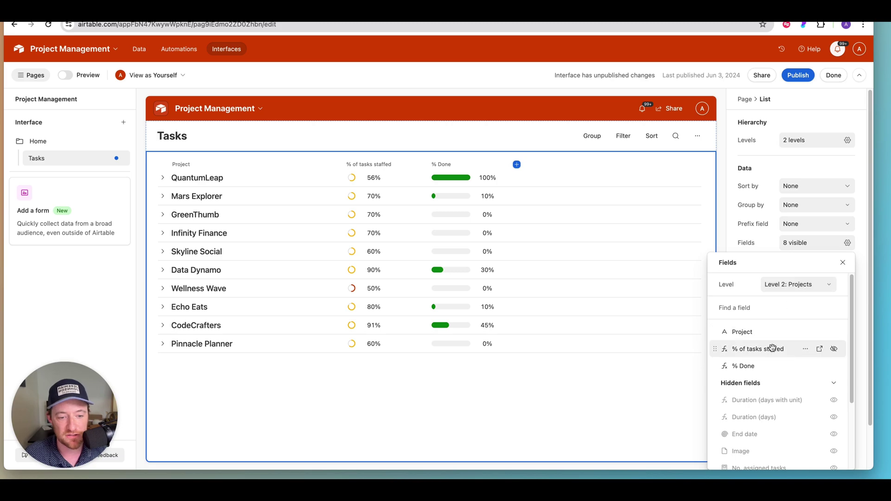
Change the % Done field's progress bar shape to Circle and save.
left_click(808, 369)
left_click(812, 389)
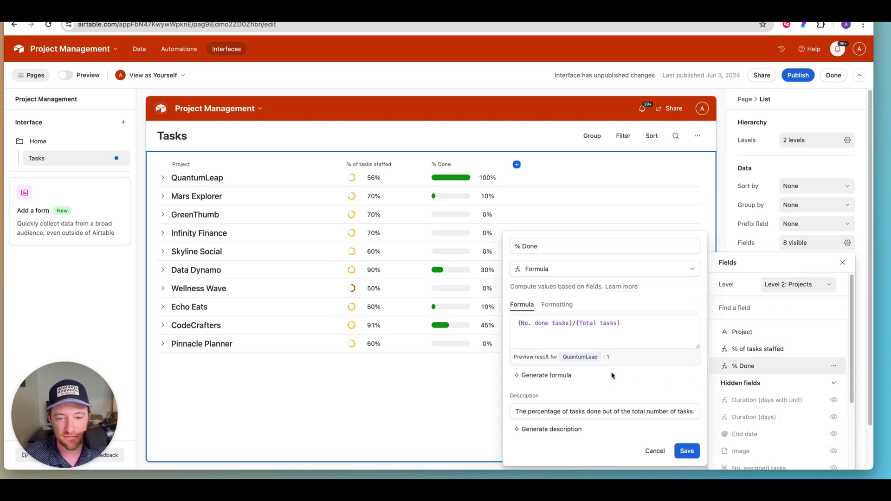
left_click(560, 306)
left_click(557, 326)
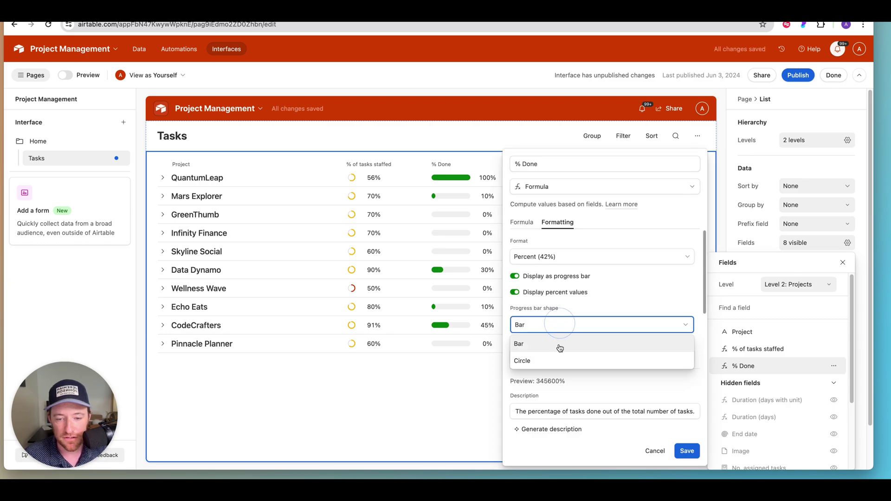
left_click(556, 362)
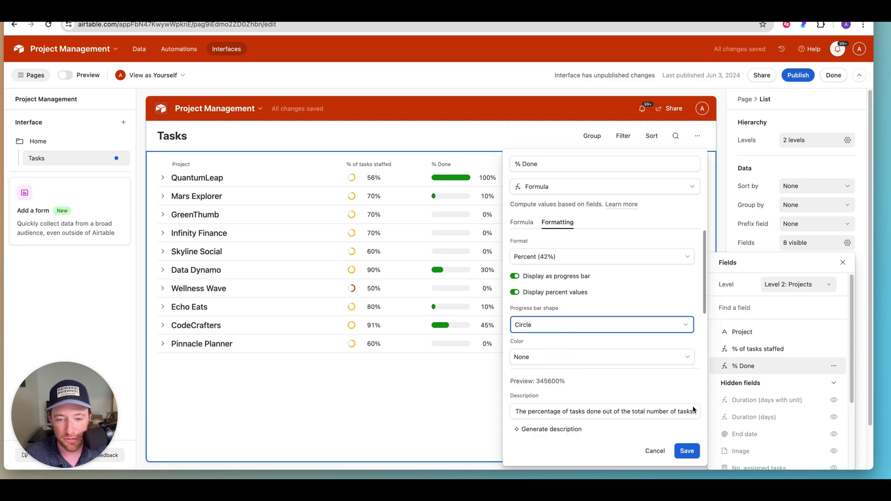
left_click(688, 452)
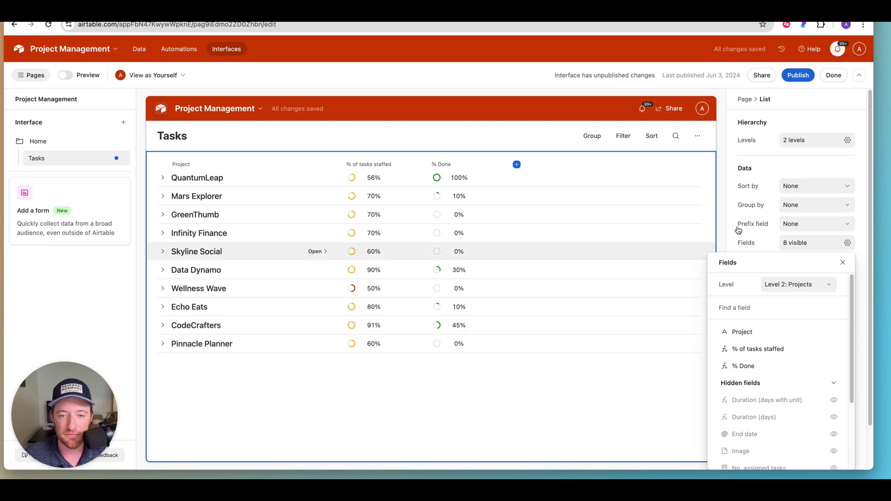
Add the hidden Total tasks field as a column on the project rows.
left_click(843, 263)
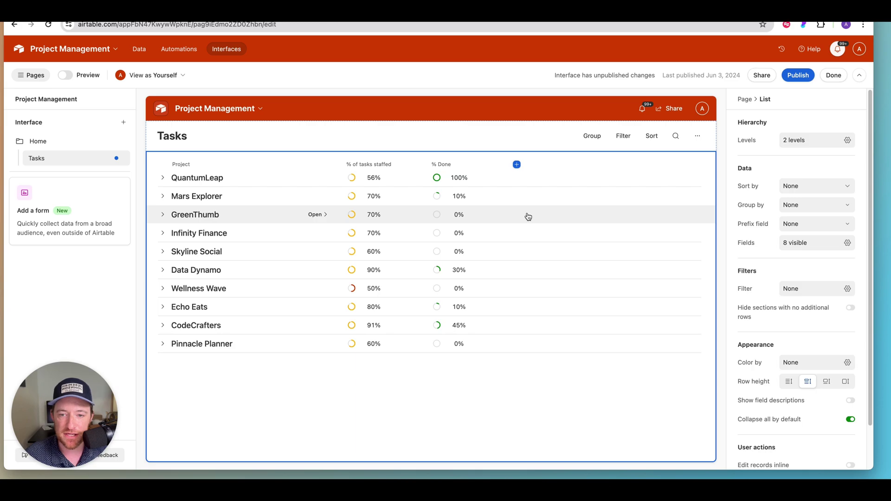
left_click(517, 165)
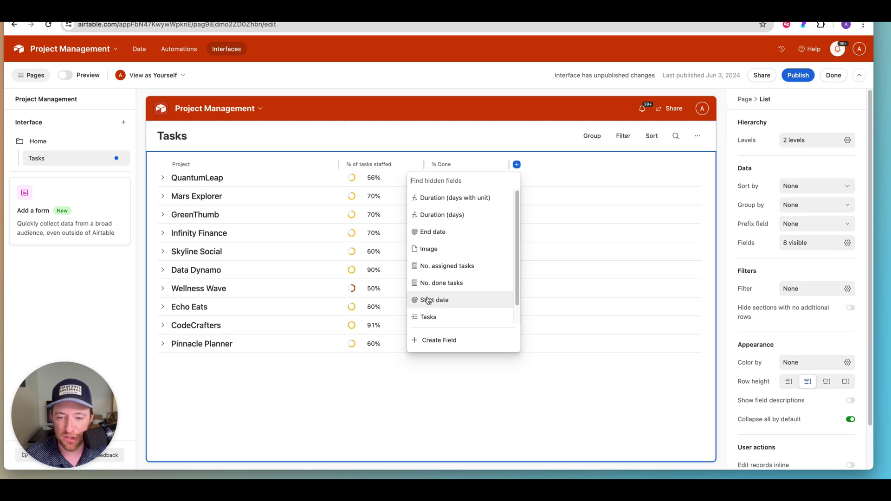
scroll(449, 283, "down", 1)
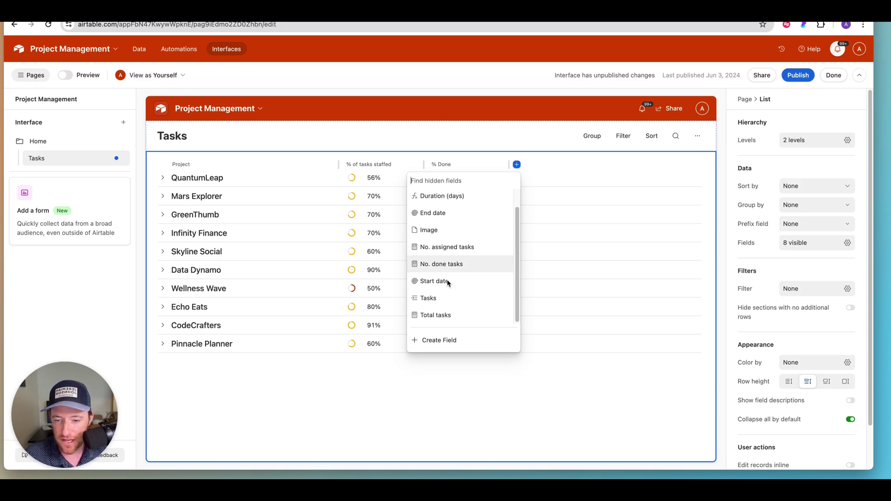
left_click(447, 317)
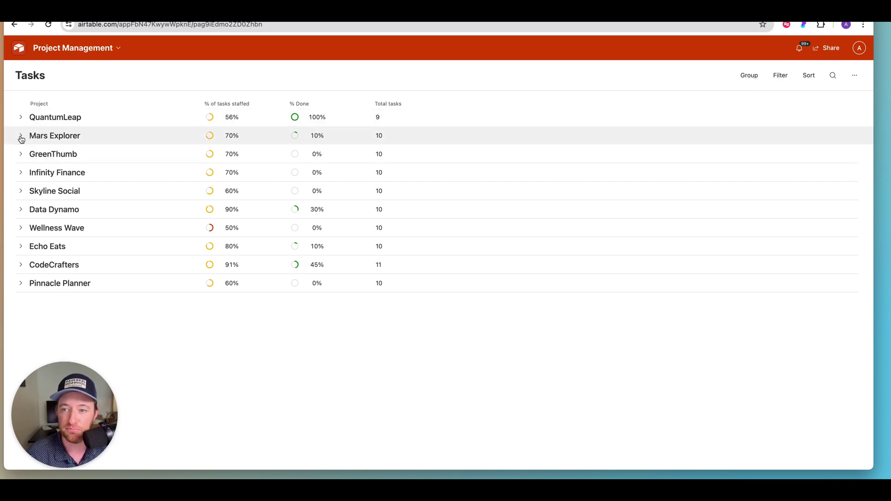
Expand Mars Explorer to show its ten tasks with start dates, statuses and assignees.
left_click(21, 137)
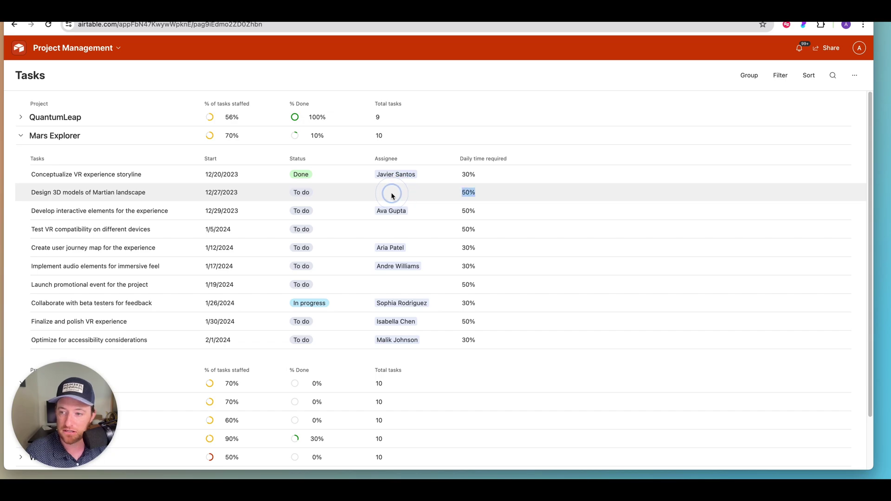
double_click(188, 194)
left_click(498, 193)
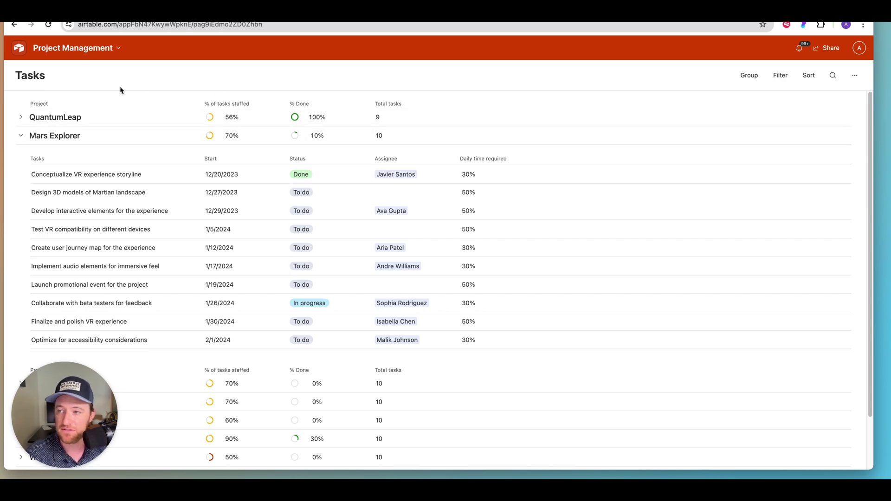
Return to the interface editor and switch on Edit records inline for the Tasks list.
left_click(69, 48)
left_click(73, 73)
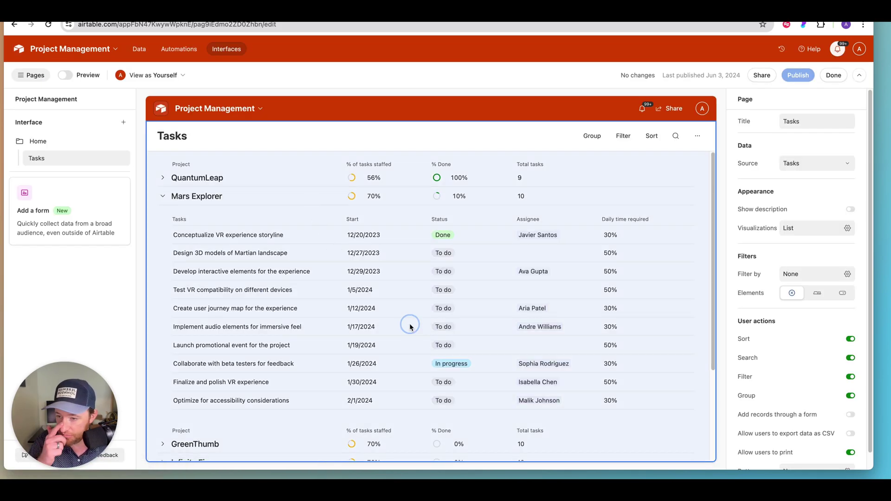
left_click(410, 325)
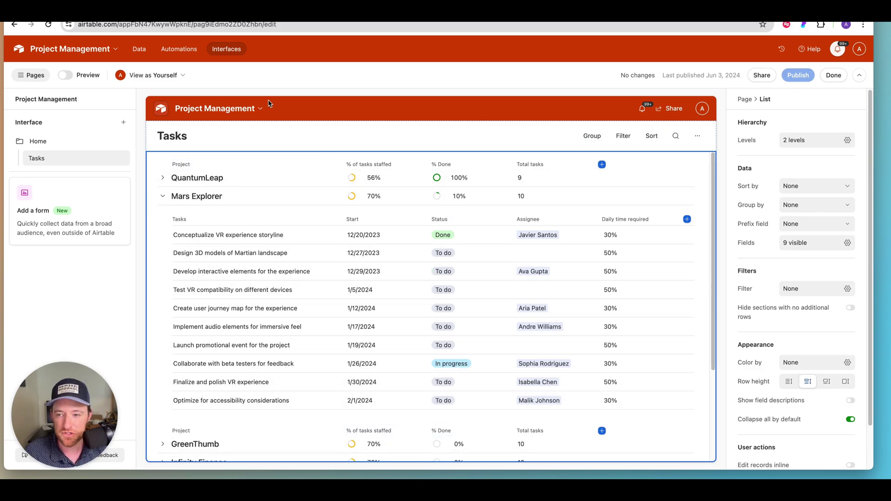
scroll(775, 326, "down", 2)
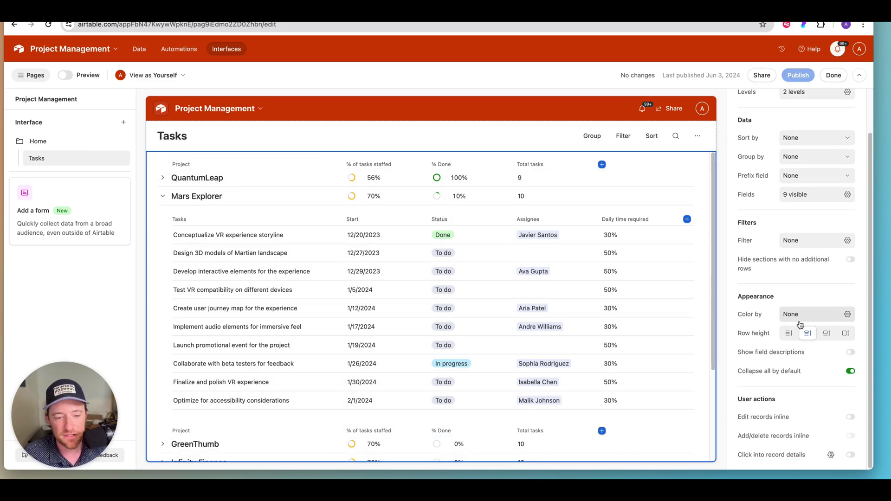
left_click_drag(738, 402, 776, 402)
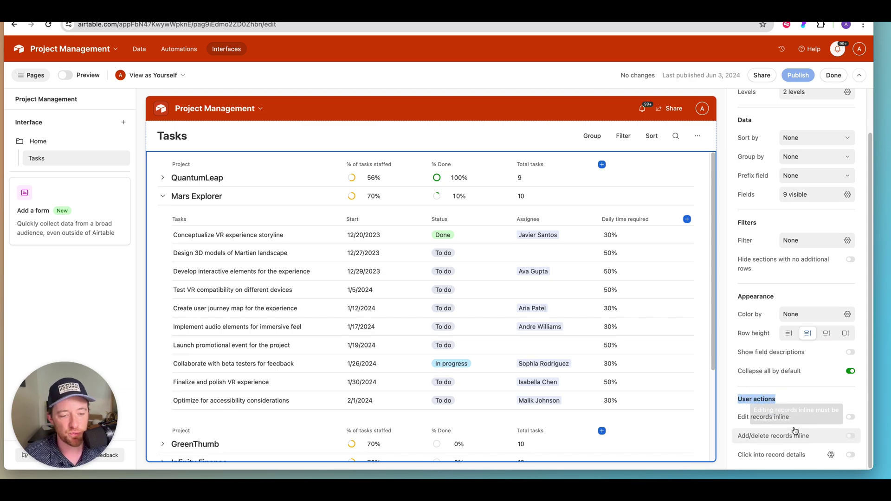
left_click(847, 418)
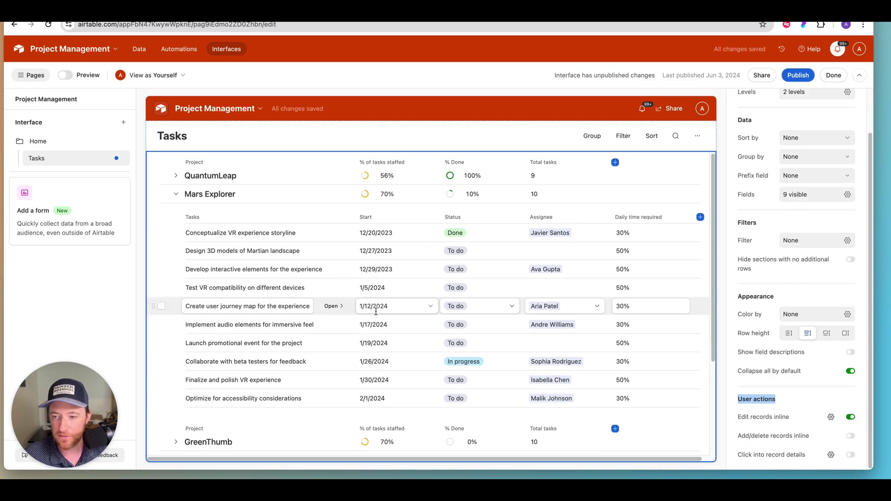
scroll(376, 312, "down", 3)
scroll(376, 312, "up", 3)
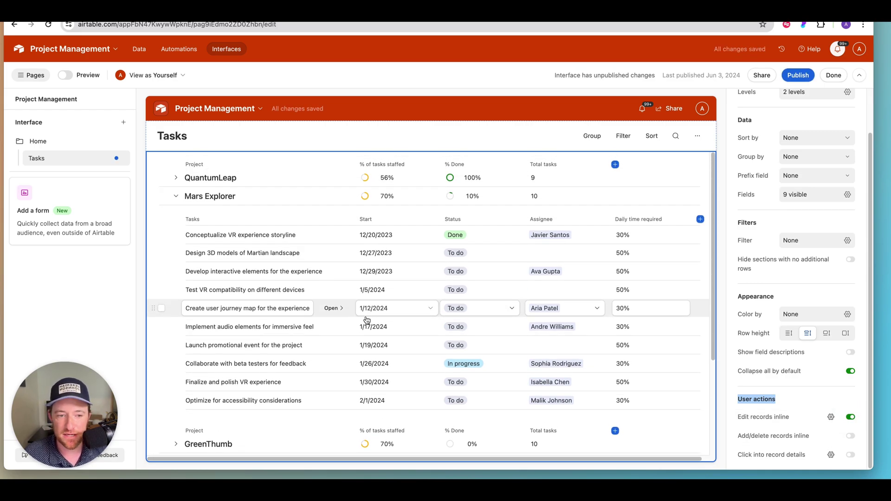
Publish the pending changes to the Home interface and reopen Mars Explorer's tasks.
left_click(798, 76)
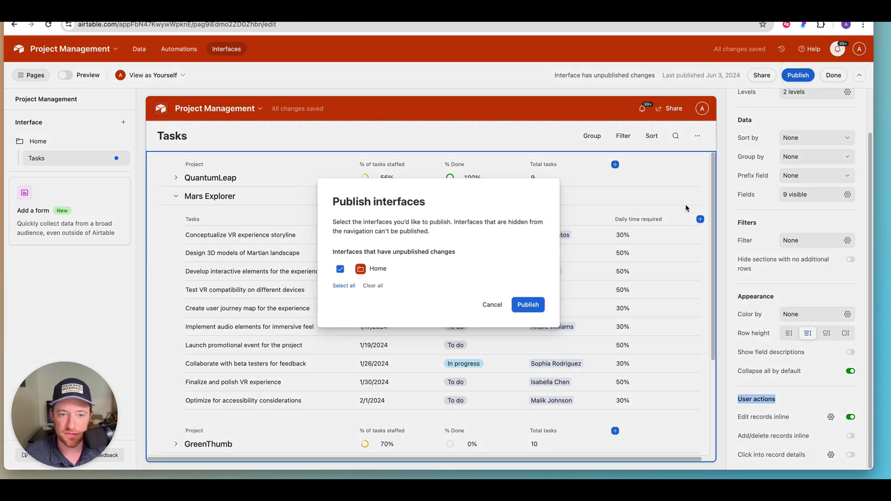
left_click(528, 305)
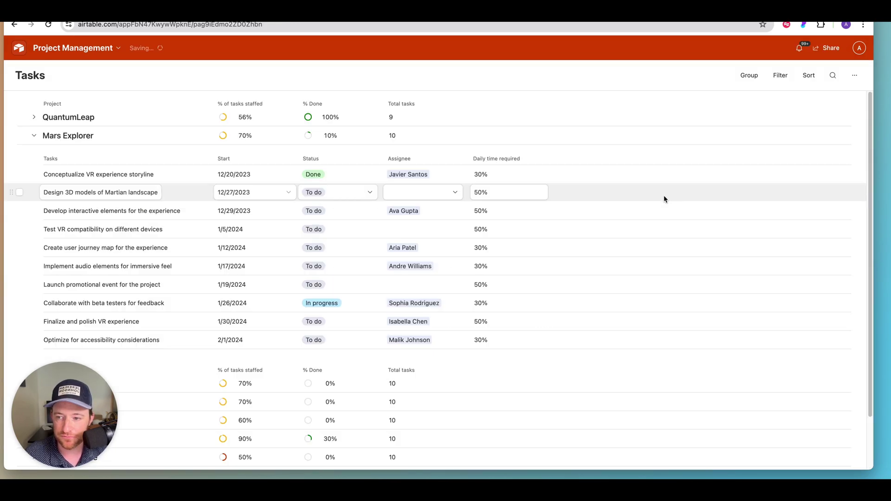
scroll(124, 280, "down", 2)
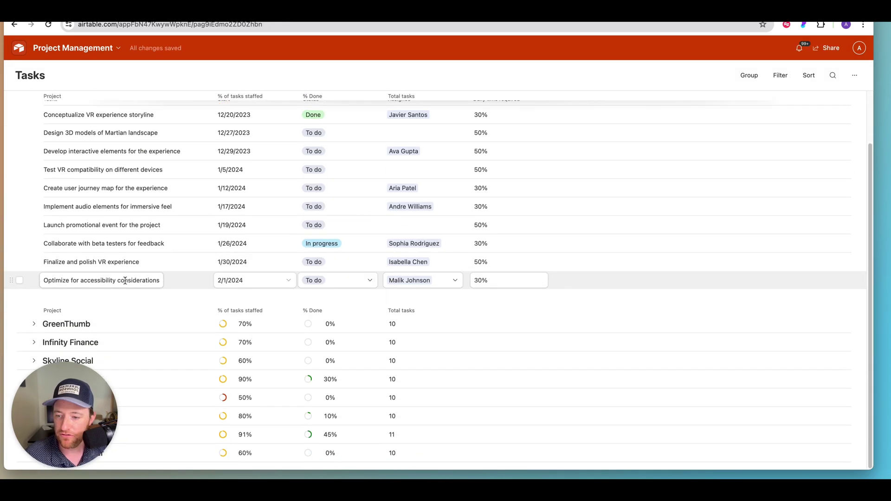
scroll(264, 292, "up", 2)
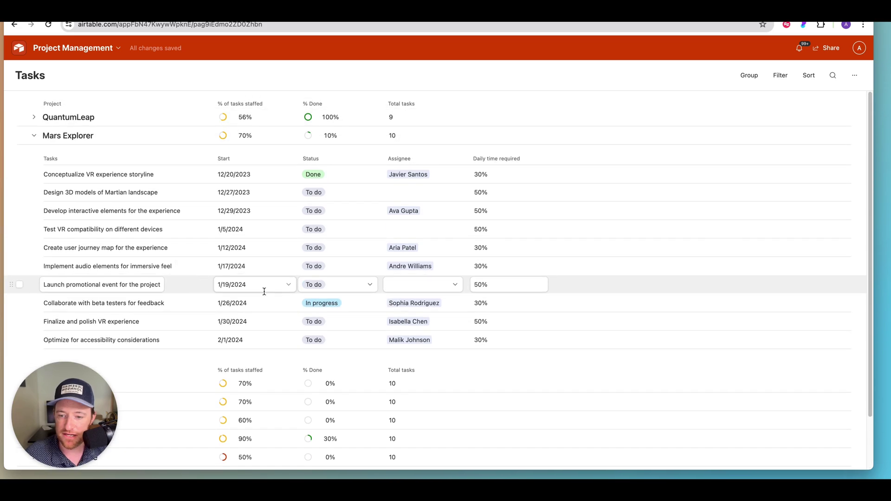
left_click(31, 136)
left_click(32, 136)
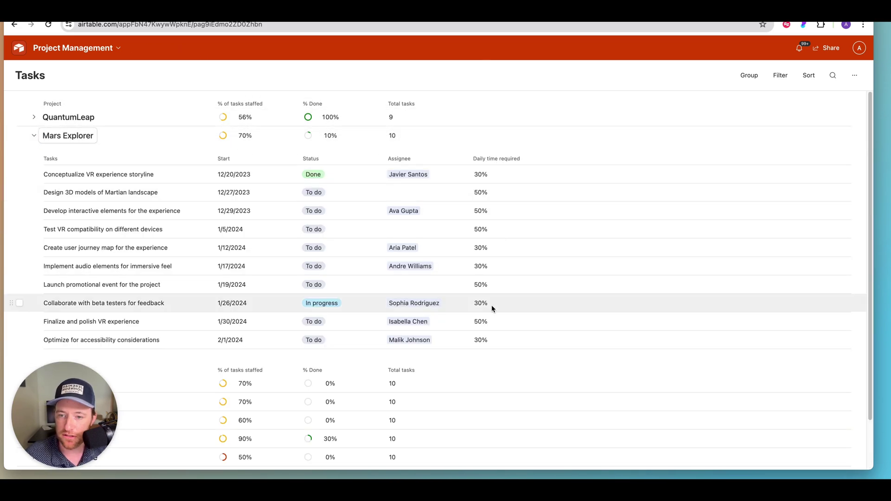
Assign a team member to the Martian landscape task, then remove that assignee again.
left_click(403, 191)
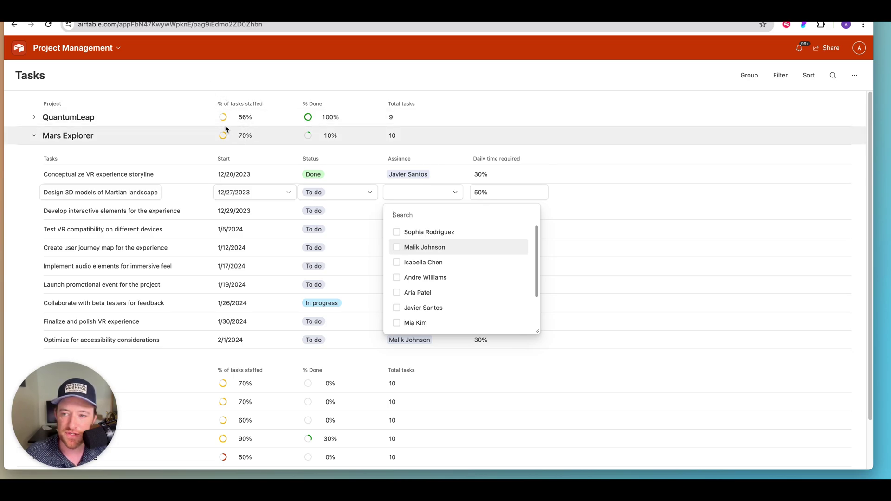
left_click(397, 250)
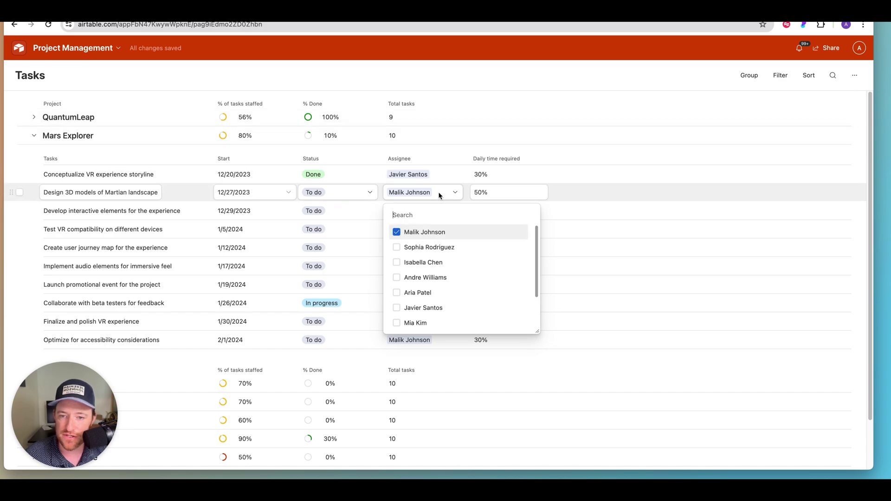
left_click(397, 232)
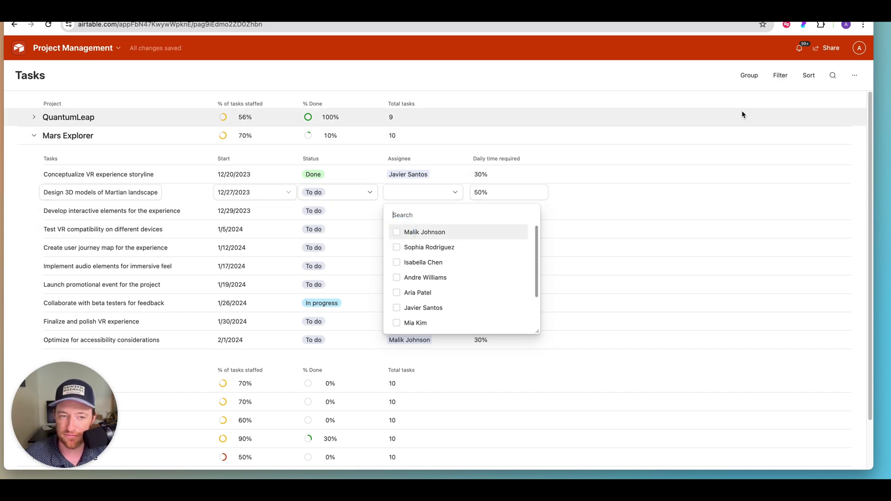
left_click(760, 102)
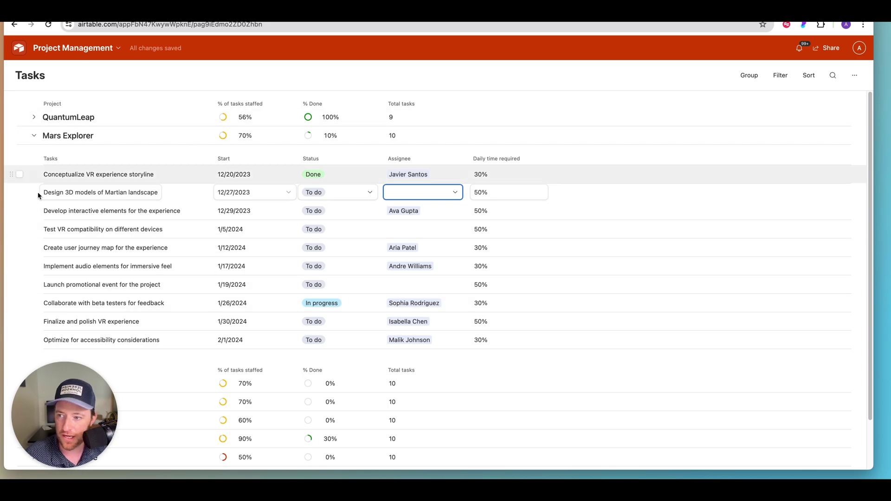
scroll(441, 204, "down", 2)
scroll(440, 200, "up", 2)
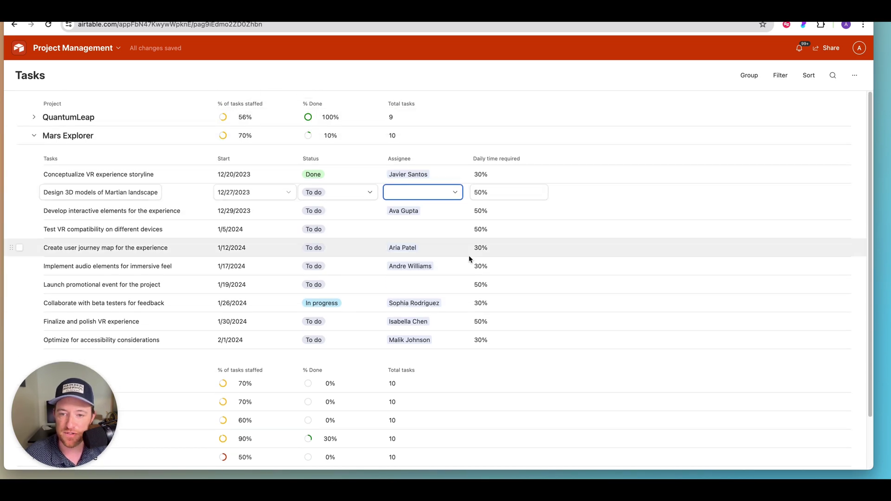
scroll(469, 255, "down", 2)
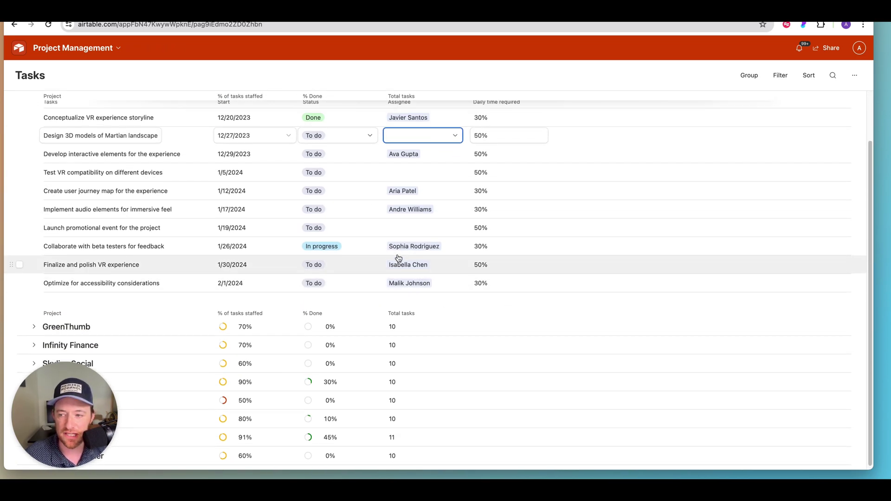
scroll(398, 259, "up", 2)
scroll(422, 285, "down", 1)
scroll(433, 260, "down", 1)
scroll(433, 259, "up", 2)
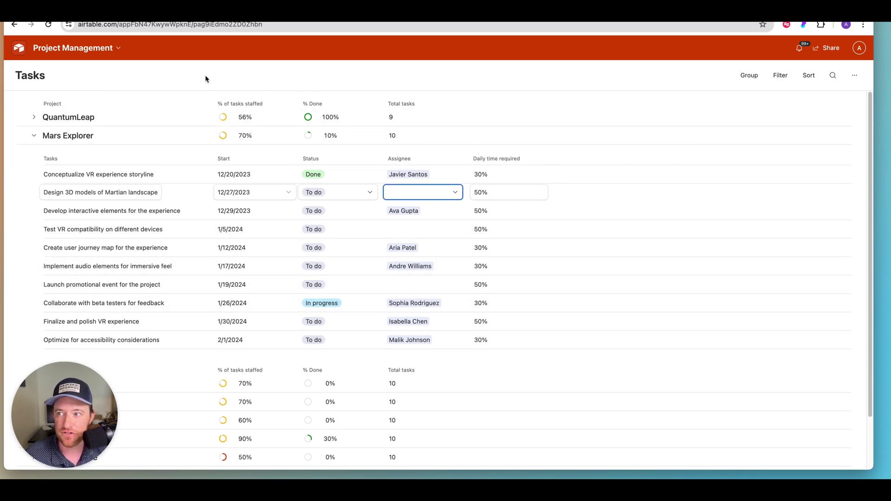
left_click(118, 48)
Allow adding and deleting records inline in the Tasks list, then publish the change.
left_click(82, 74)
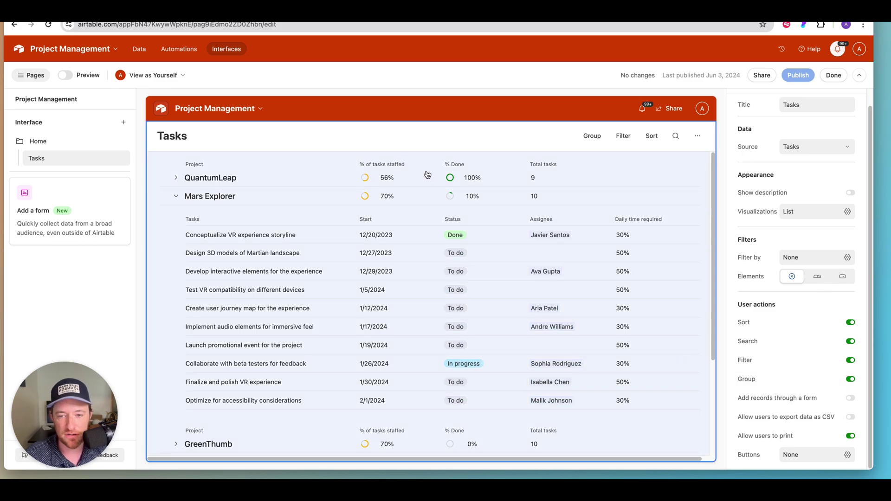
left_click(427, 174)
scroll(836, 325, "down", 1)
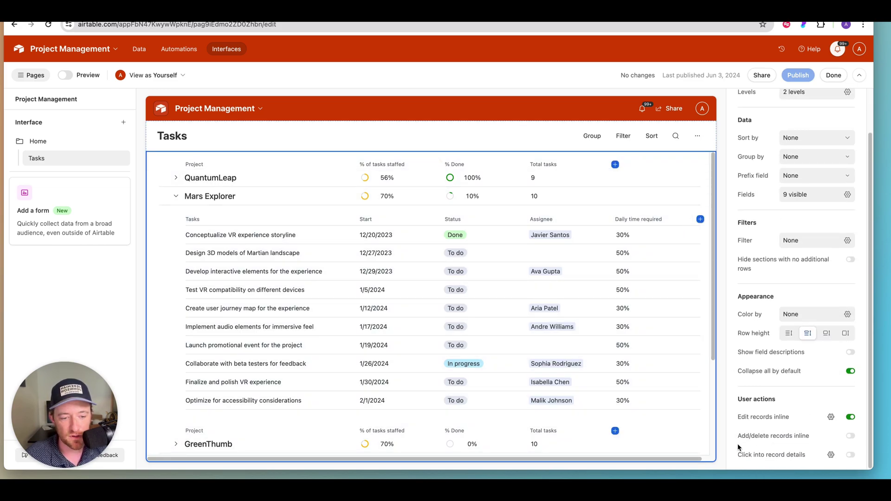
left_click(851, 436)
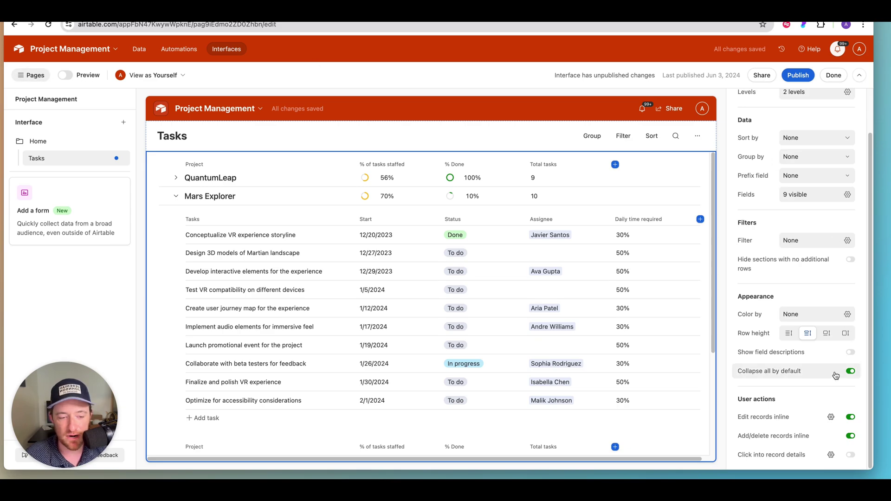
left_click(805, 75)
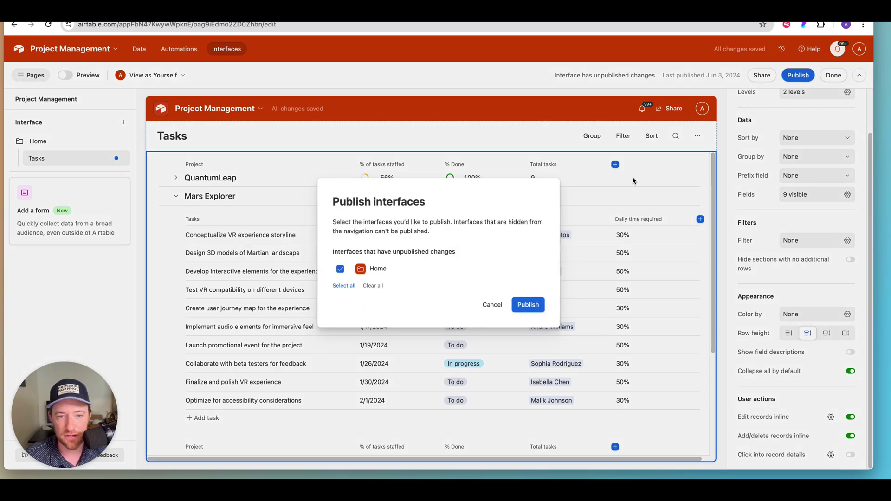
left_click(527, 303)
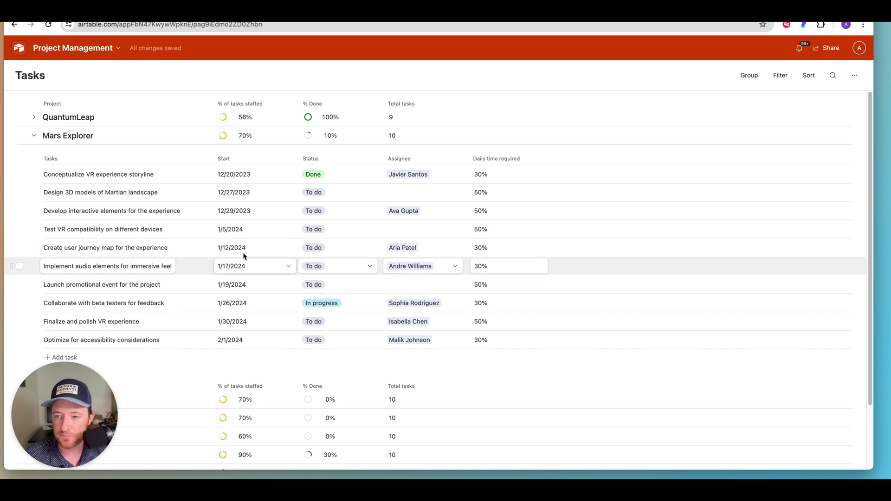
Add an 'add record' task under Mars Explorer starting 6/27/2024 with status To do.
scroll(114, 279, "down", 3)
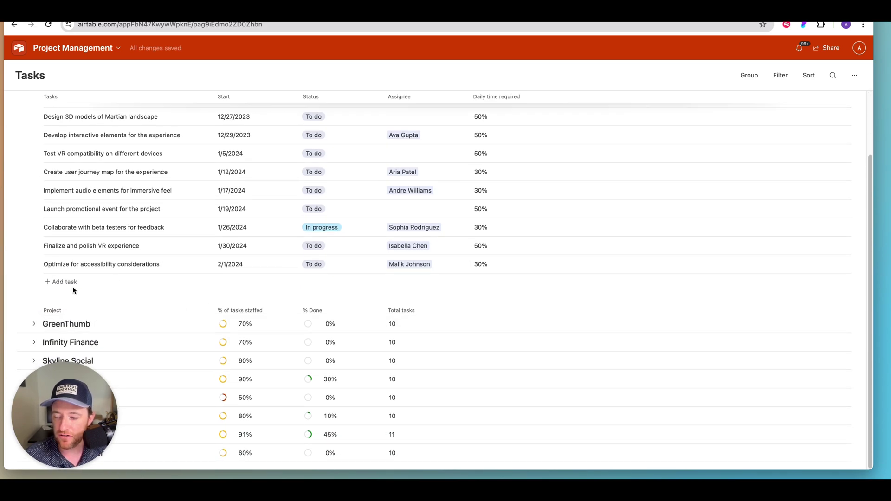
left_click(55, 282)
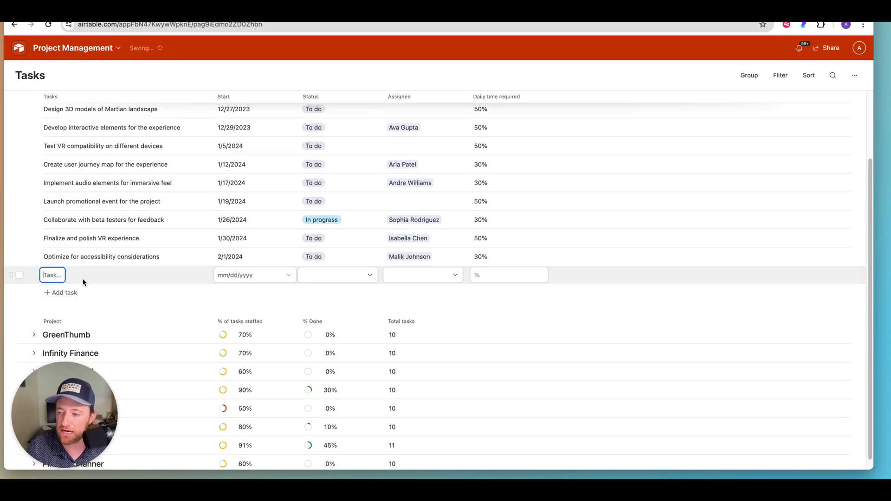
type("add record")
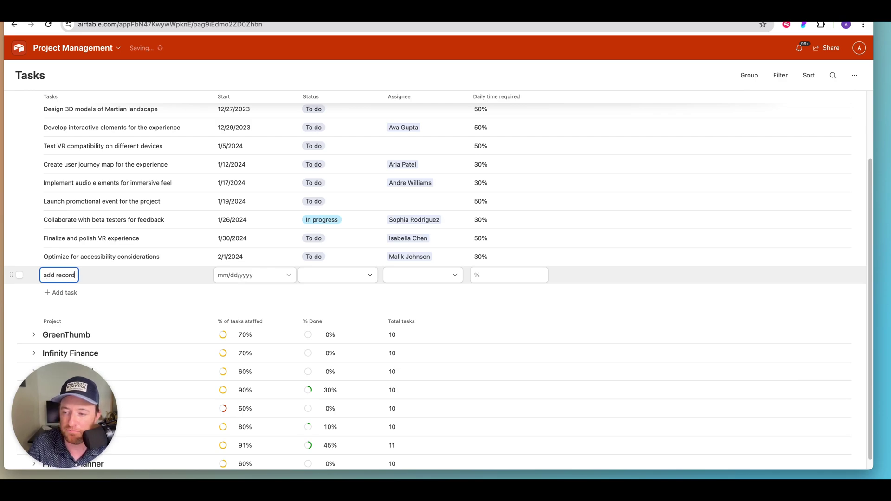
left_click(251, 275)
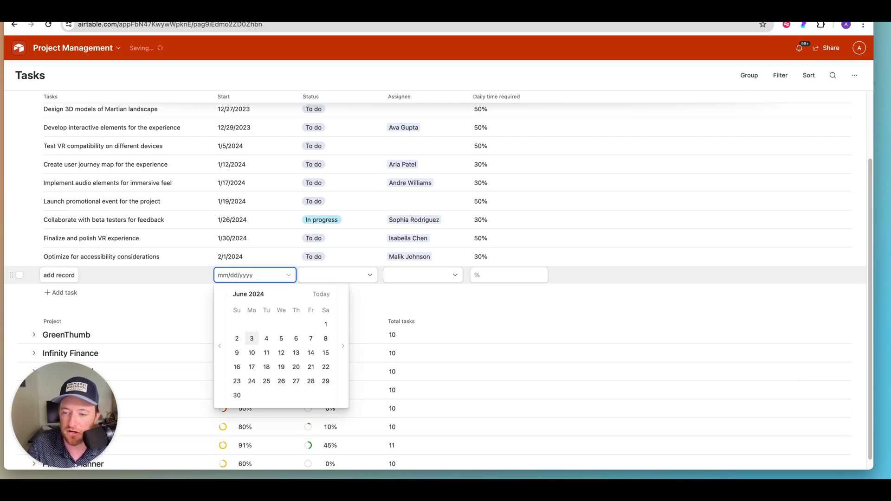
left_click(296, 382)
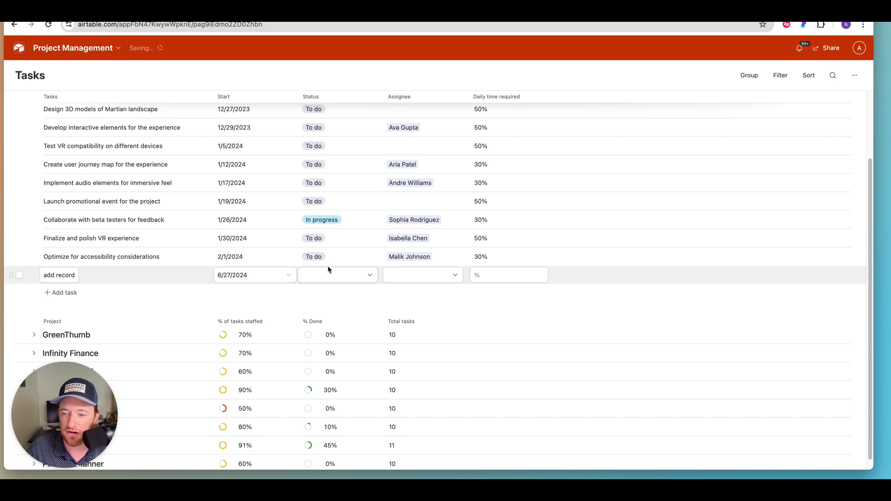
left_click(333, 275)
left_click(358, 314)
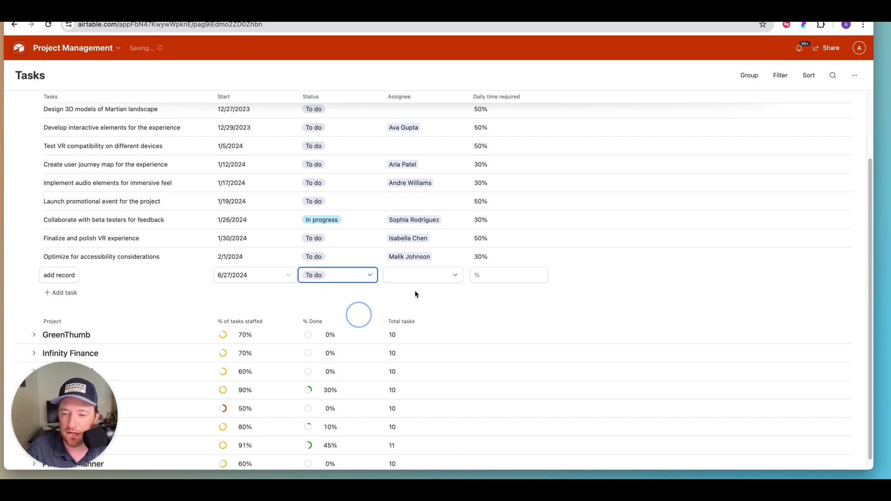
Give the new task 20% daily time required and assign it to a team member.
left_click(505, 275)
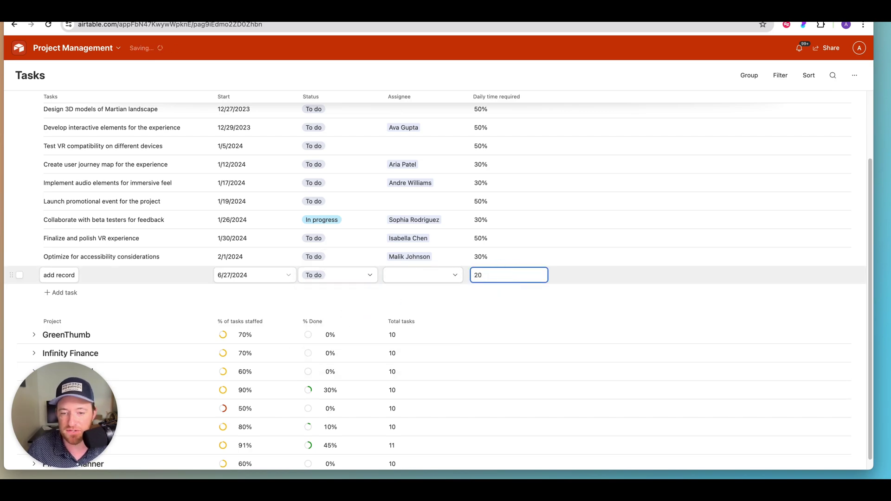
type("20")
left_click(581, 249)
scroll(535, 280, "up", 3)
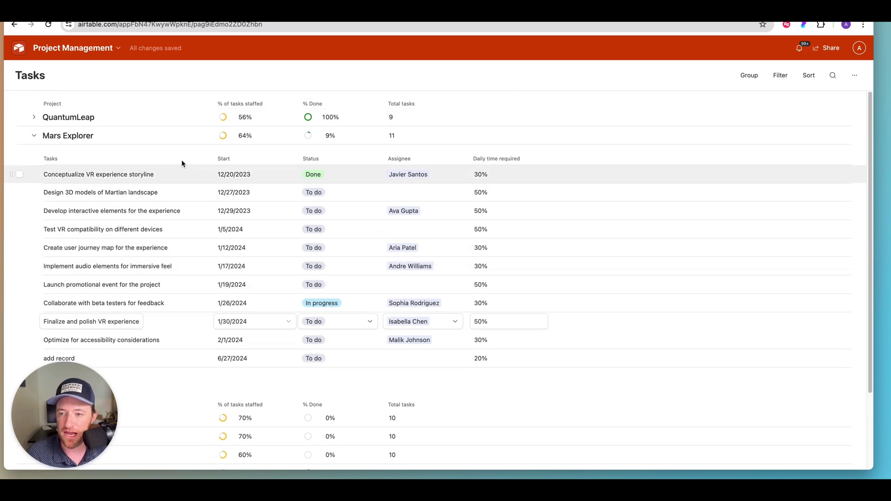
left_click(413, 364)
scroll(433, 309, "down", 3)
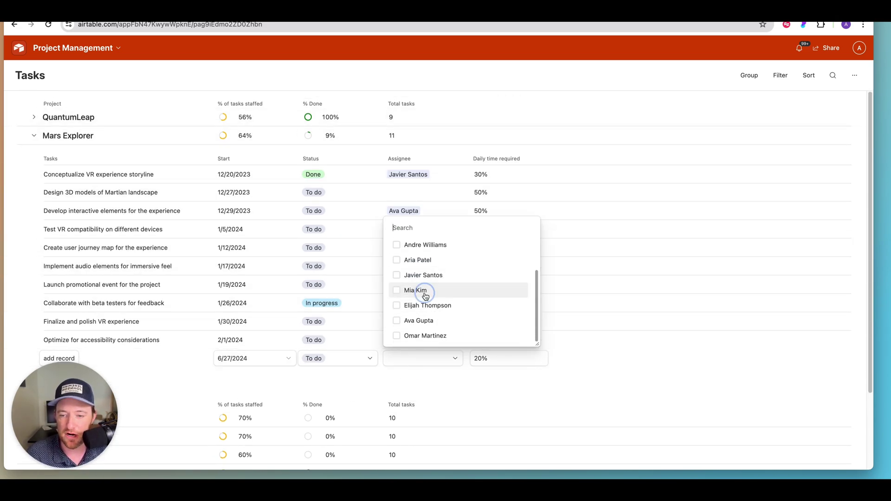
left_click(425, 295)
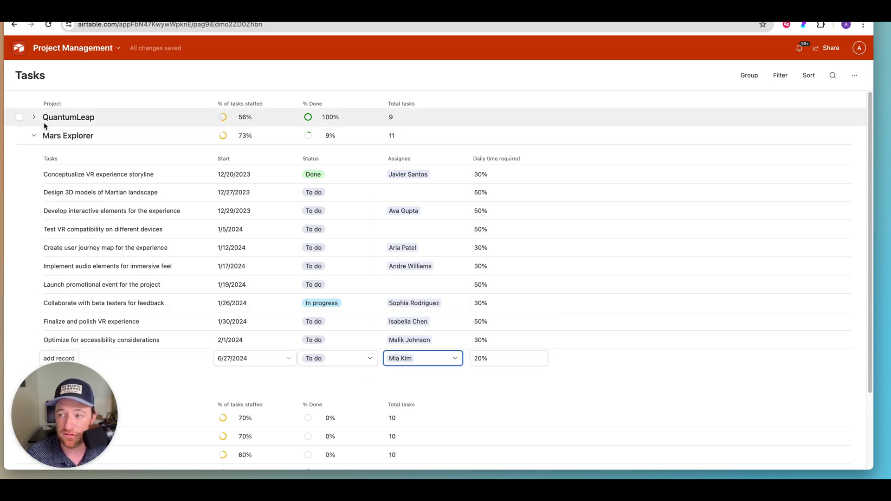
key("Return")
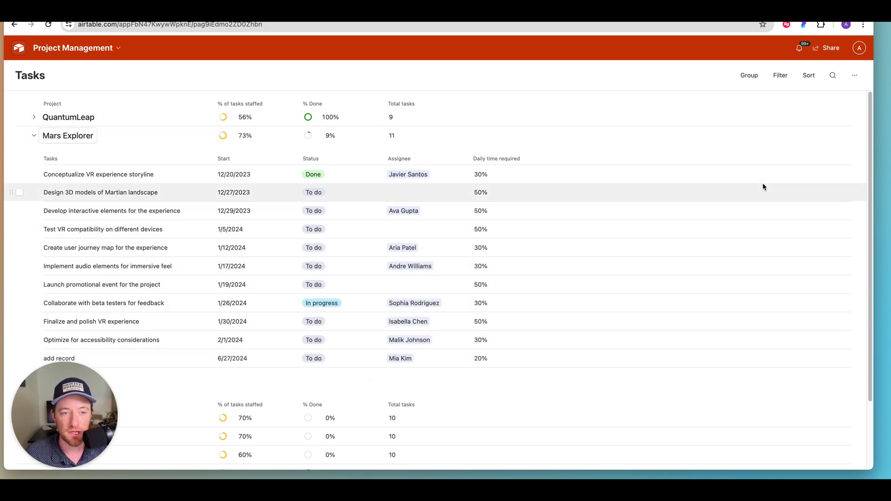
left_click(750, 76)
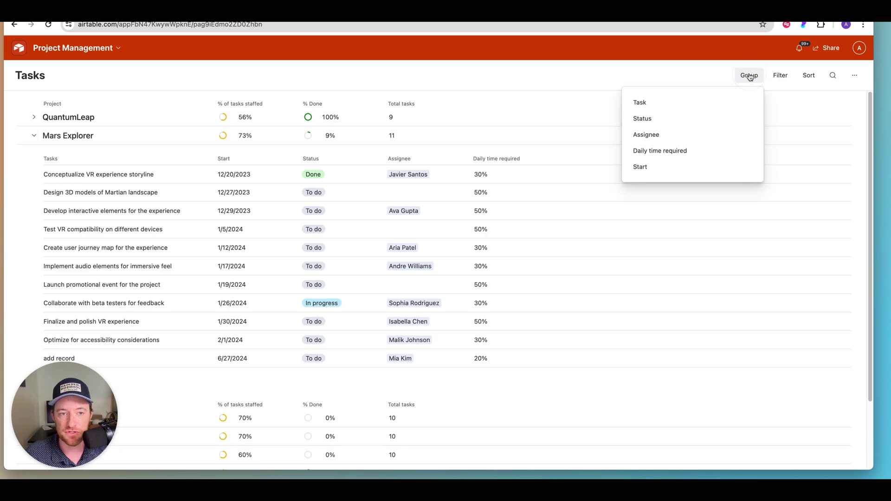
left_click(646, 119)
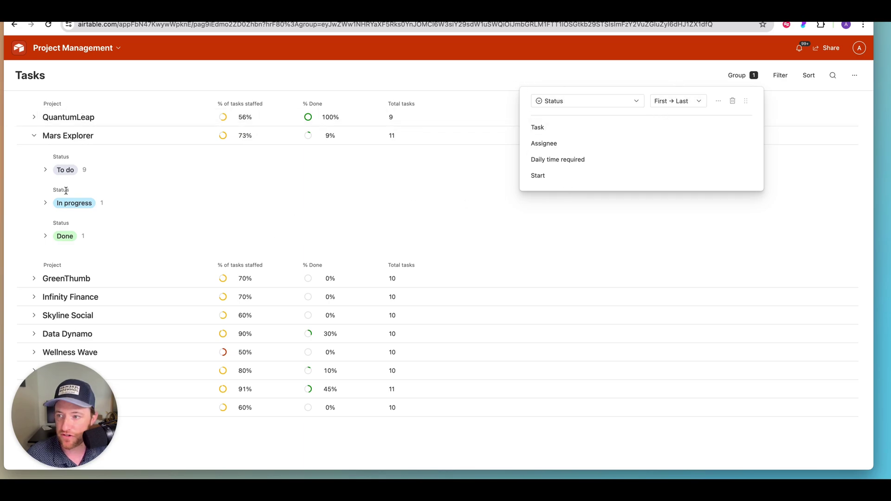
left_click(34, 135)
left_click(34, 136)
left_click(33, 278)
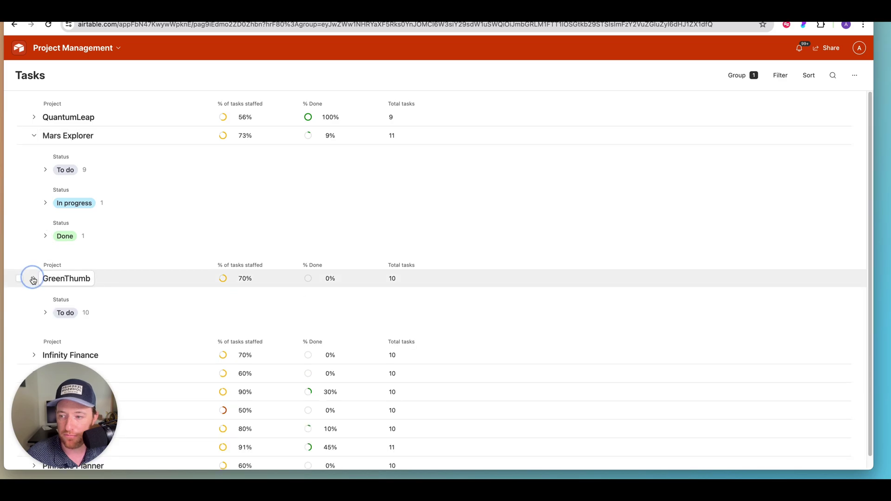
left_click(33, 278)
left_click(34, 117)
left_click(34, 117)
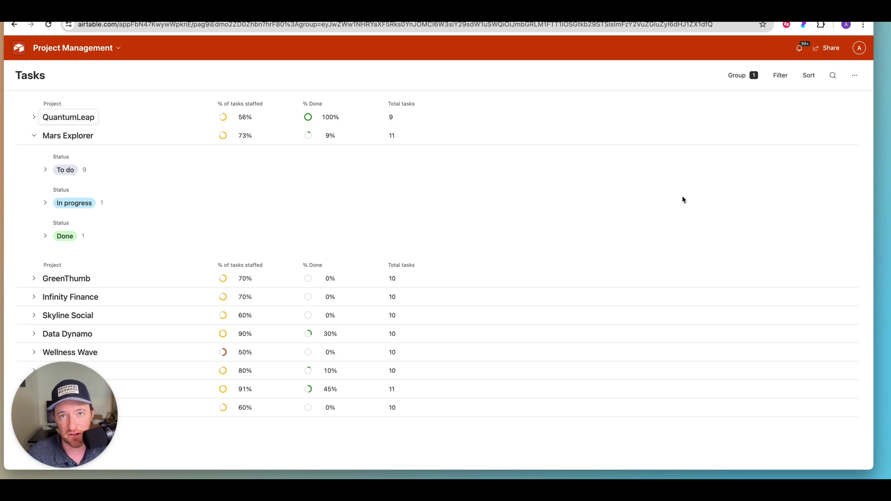
left_click(737, 75)
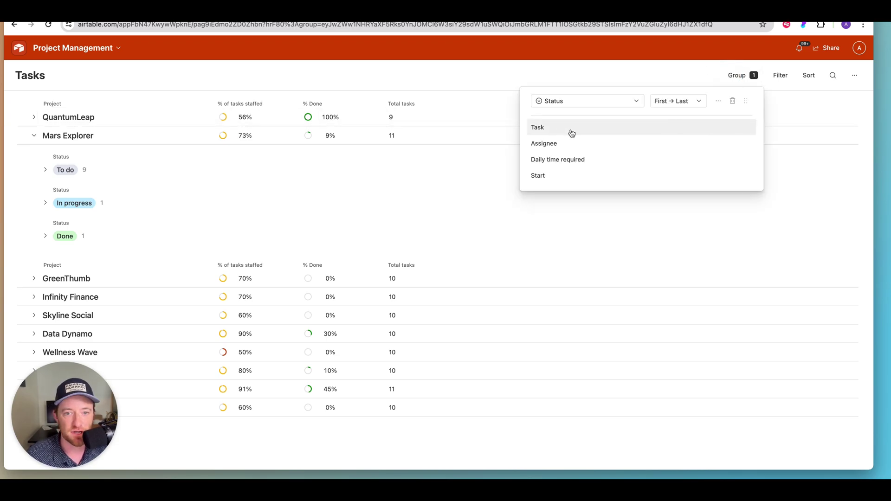
left_click(732, 100)
left_click(670, 73)
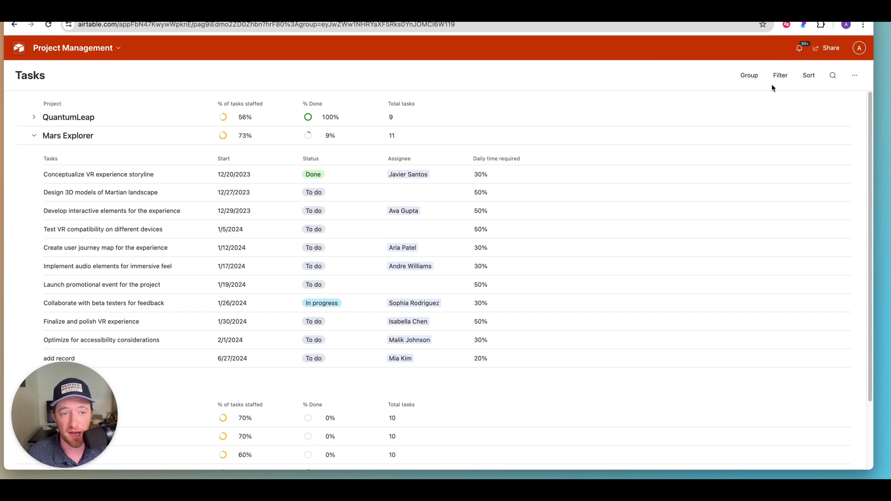
Sort tasks by Start date earliest first, then inspect the filter condition fields and search.
left_click(810, 77)
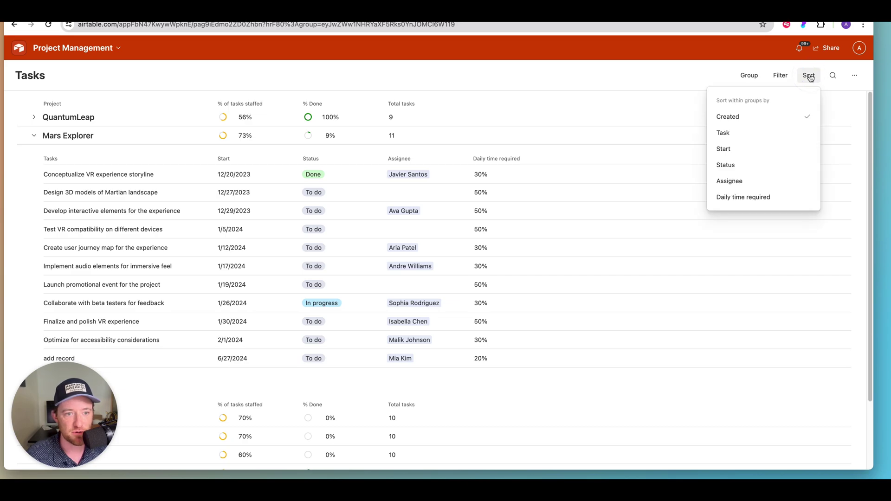
left_click(754, 150)
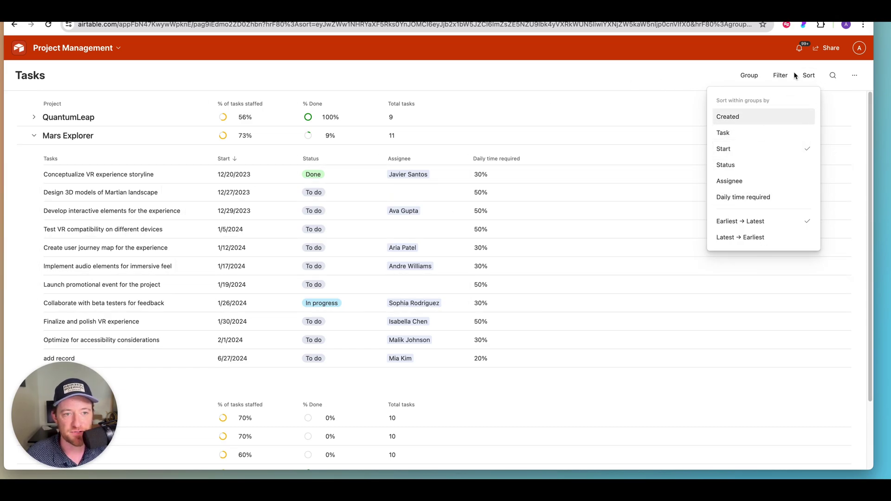
left_click(780, 75)
left_click(682, 116)
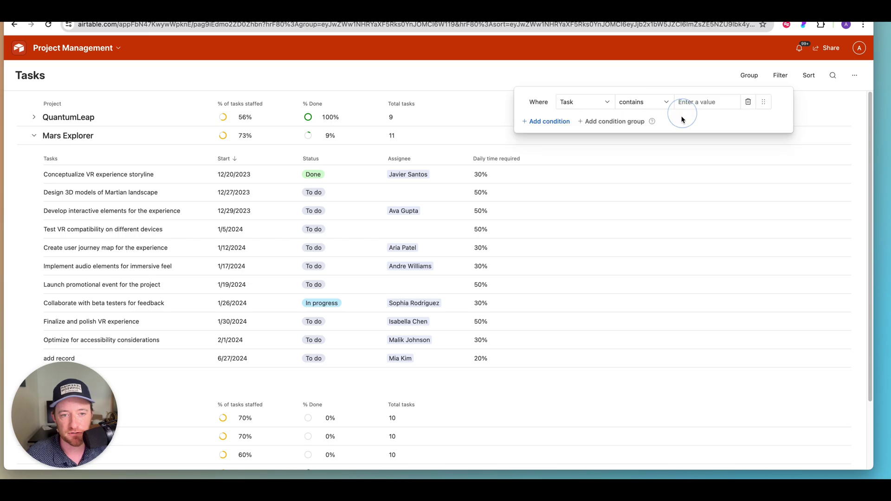
left_click(599, 102)
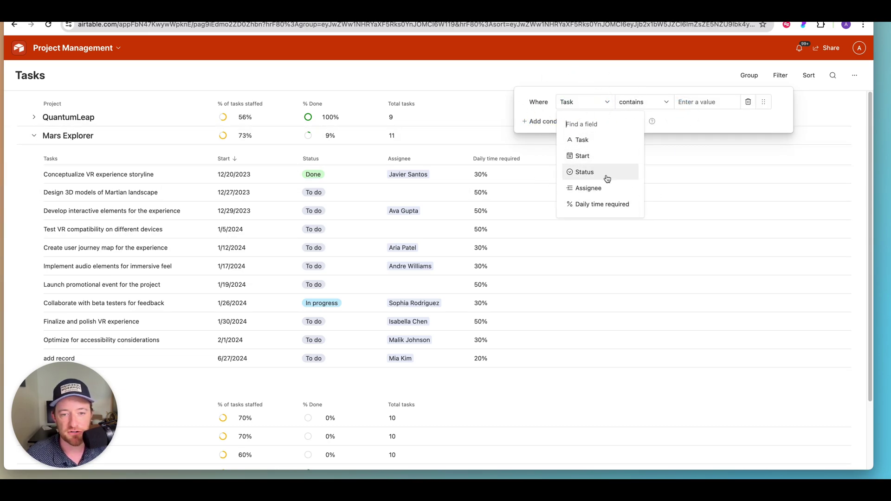
left_click(642, 77)
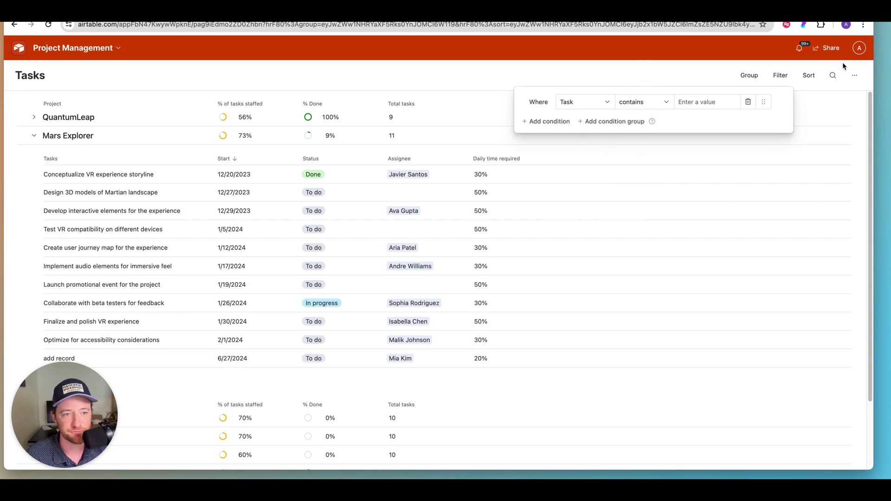
left_click(833, 77)
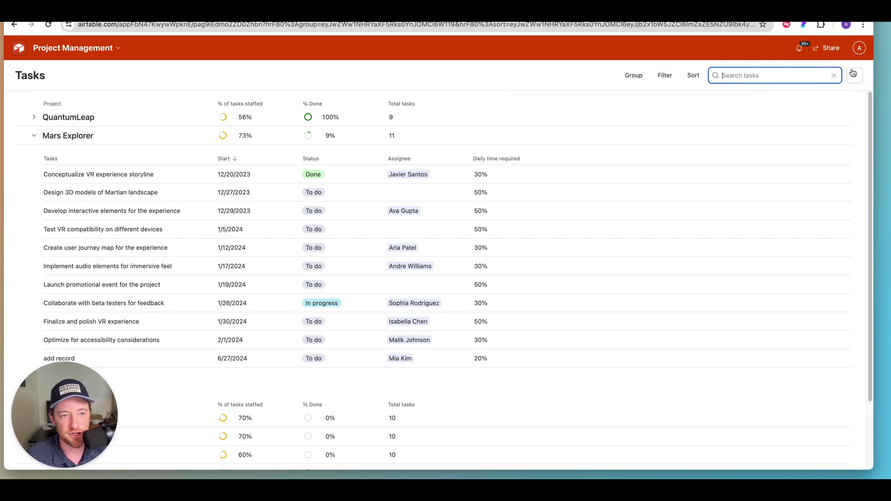
left_click(853, 75)
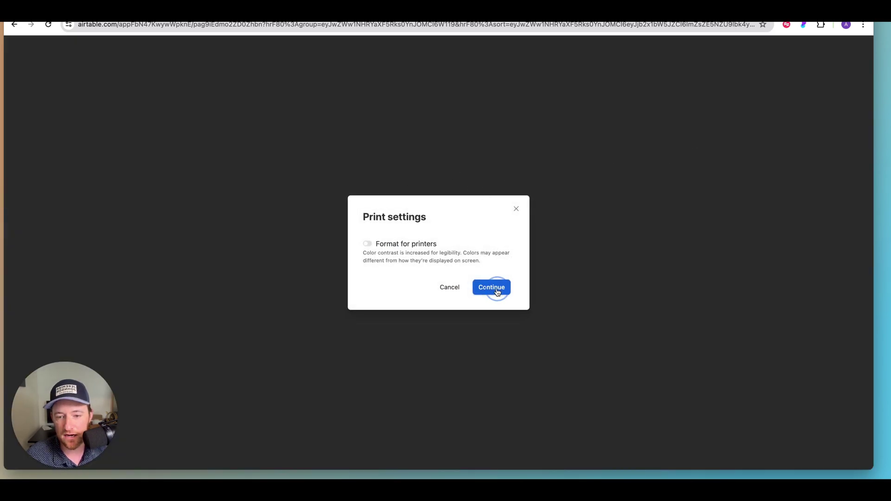
left_click(497, 290)
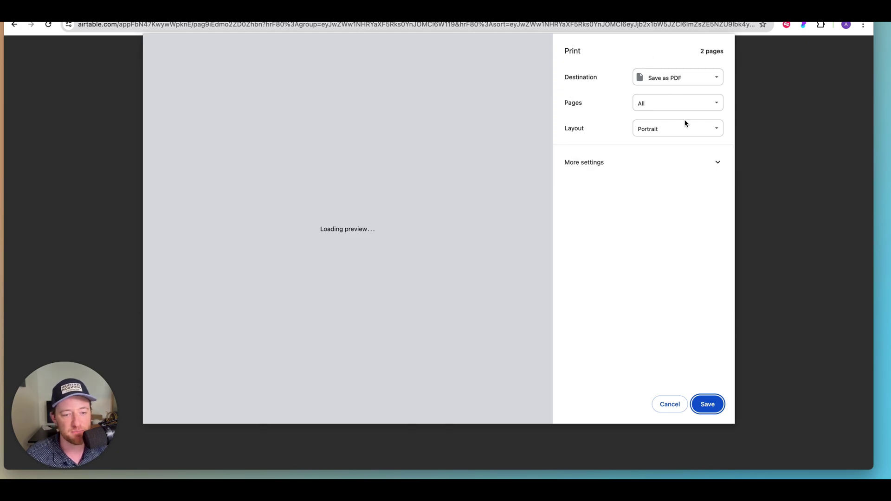
scroll(330, 281, "down", 10)
scroll(330, 281, "up", 10)
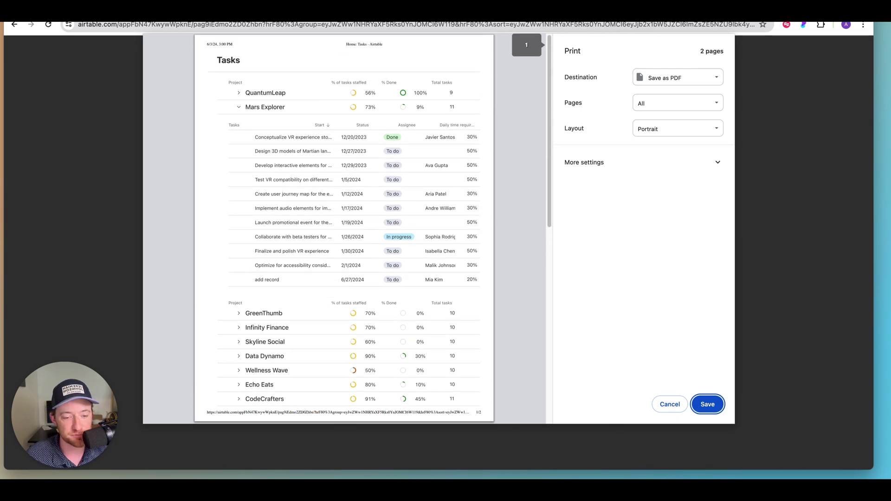
left_click(669, 404)
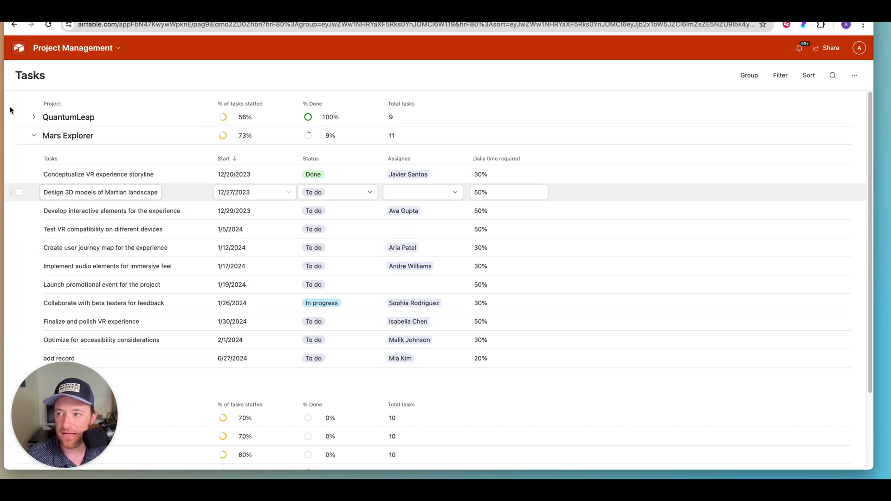
Return to the interface editor and scroll the panel to the Tasks list's own settings.
left_click(118, 49)
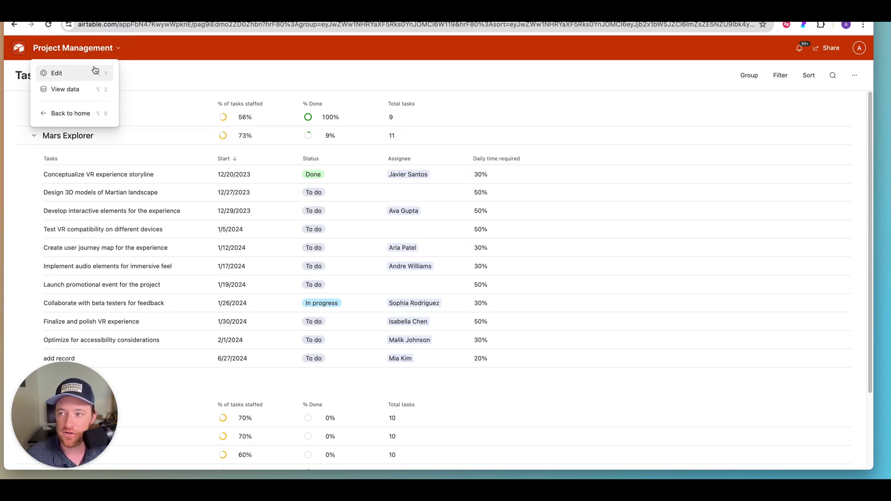
left_click(72, 69)
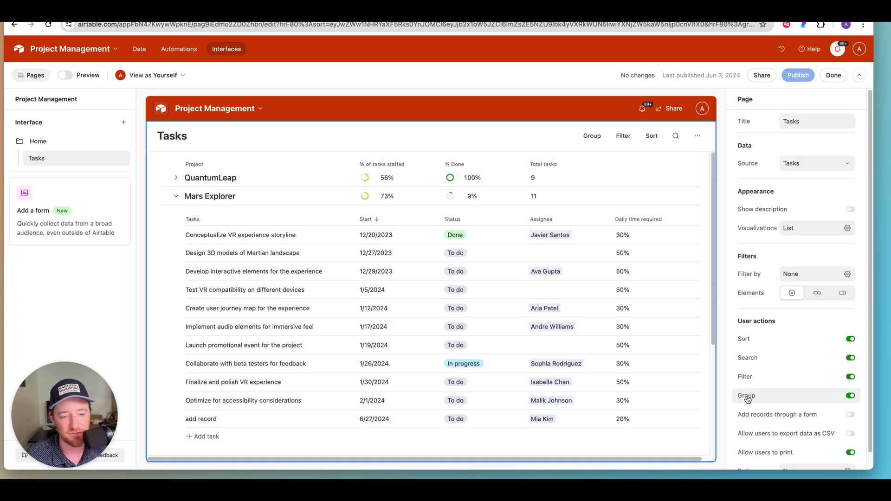
scroll(812, 421, "down", 1)
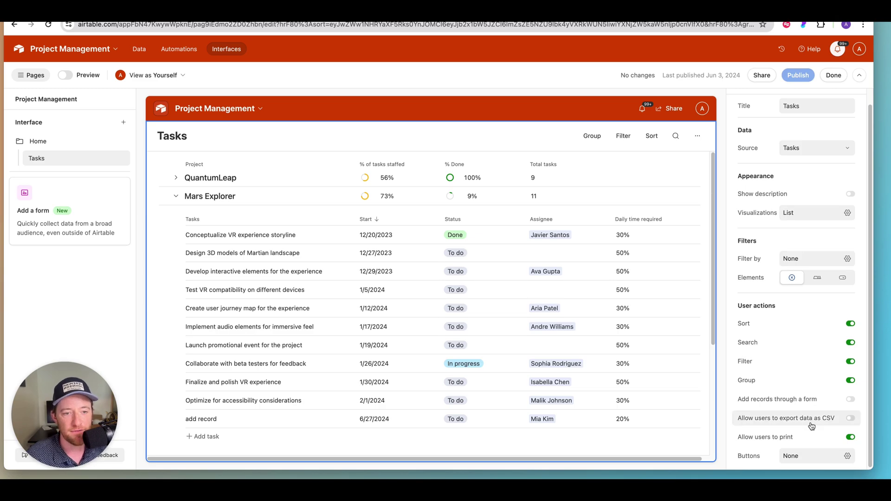
scroll(811, 426, "down", 1)
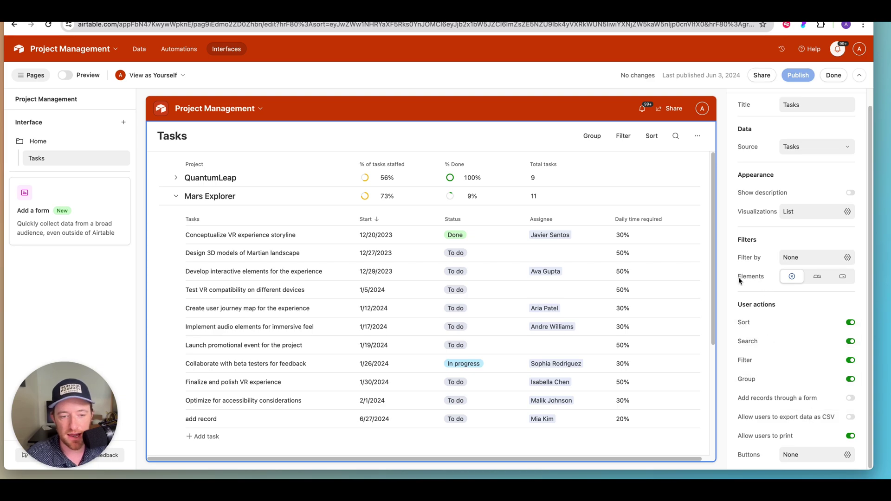
left_click_drag(739, 279, 775, 277)
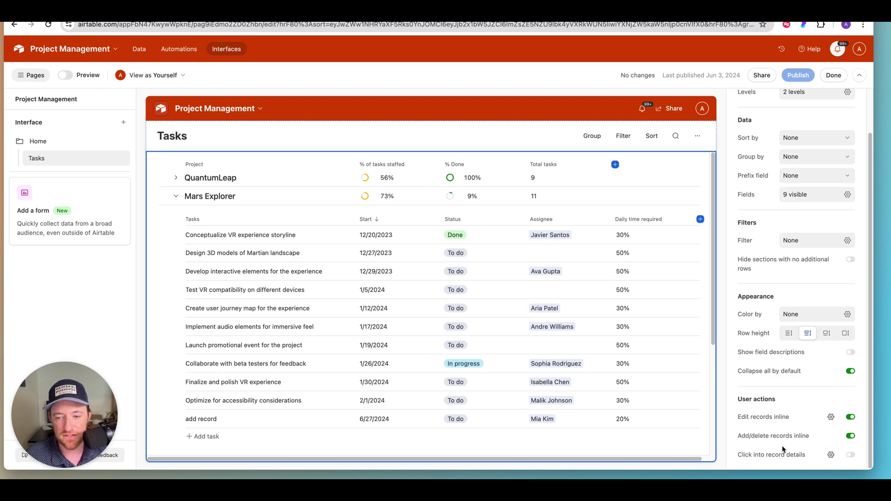
Turn on Click into record details and open the Task Detail page for 'Wireframe user interface for the app'.
left_click(849, 457)
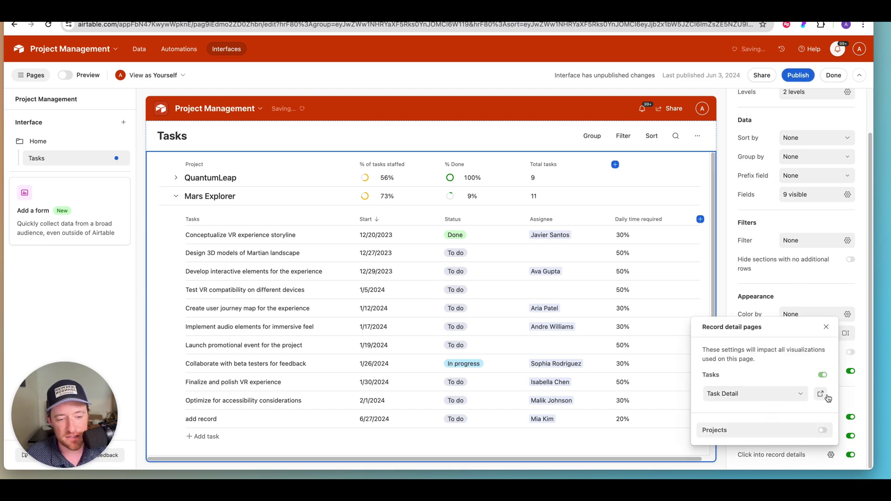
left_click(821, 394)
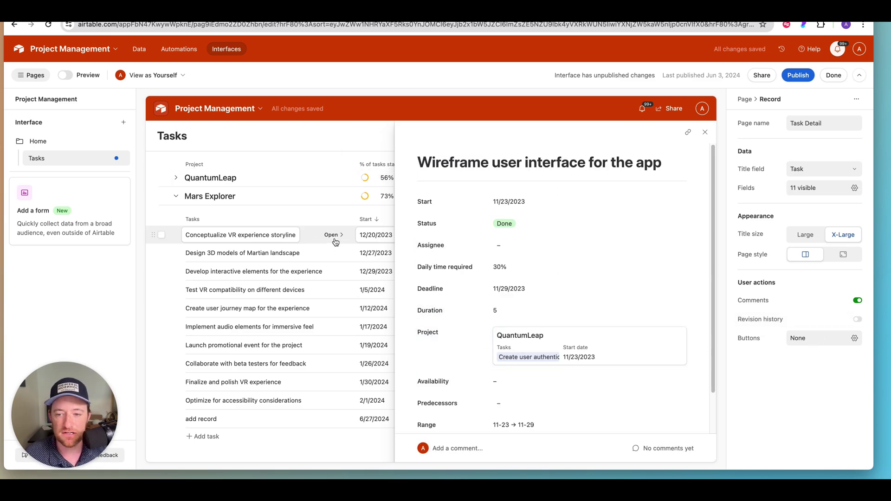
scroll(552, 274, "down", 2)
scroll(551, 288, "up", 2)
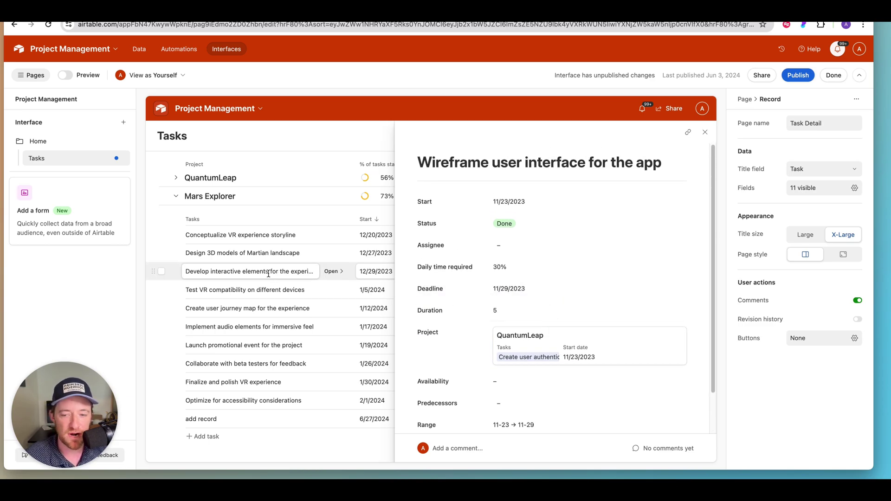
scroll(471, 303, "down", 2)
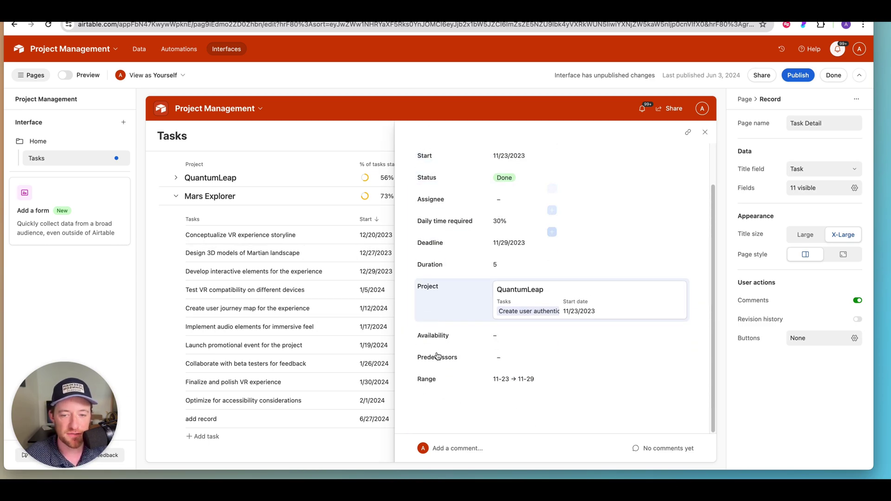
scroll(510, 334, "up", 2)
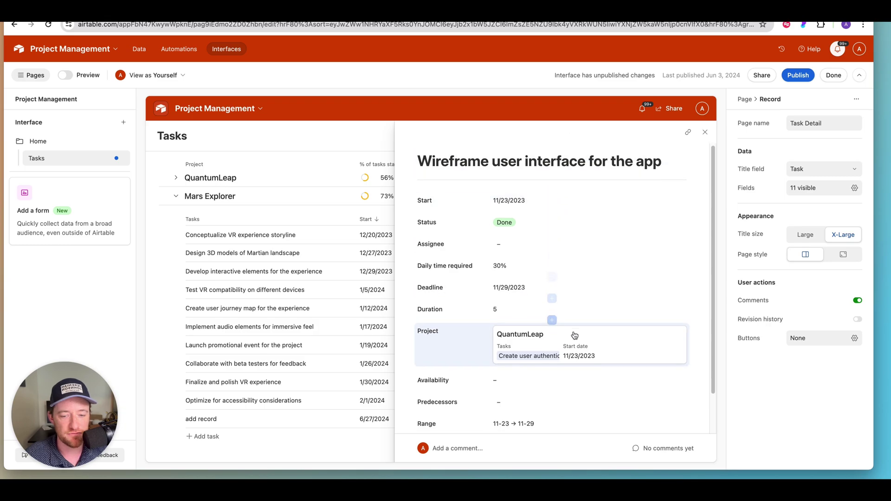
scroll(534, 371, "down", 2)
scroll(536, 288, "up", 2)
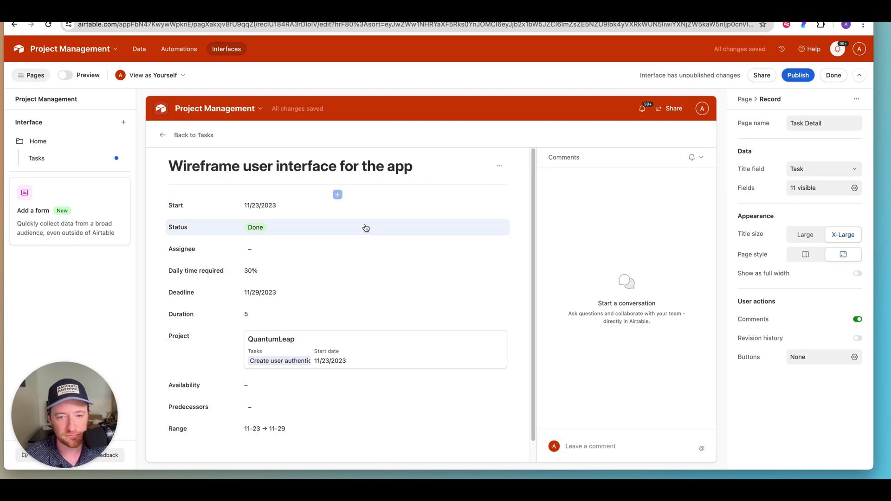
Turn off comments and make the Task Detail field group editable with a background colour.
left_click(857, 319)
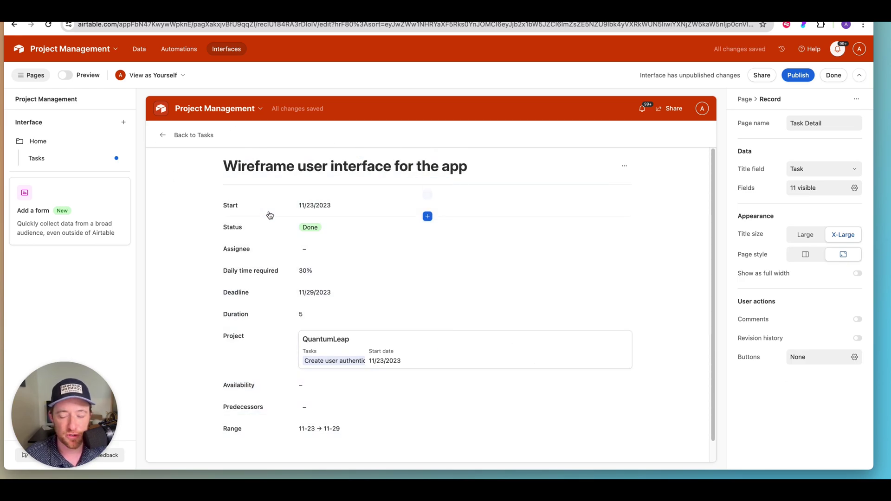
left_click(222, 198)
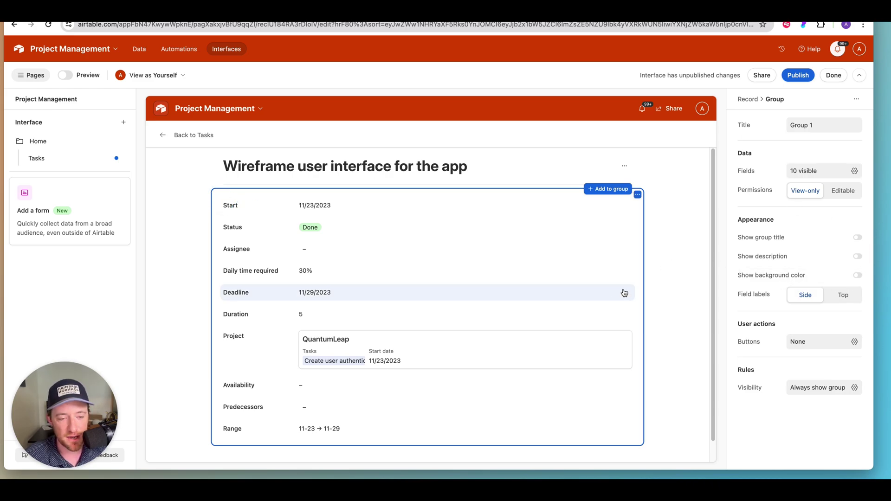
left_click(844, 191)
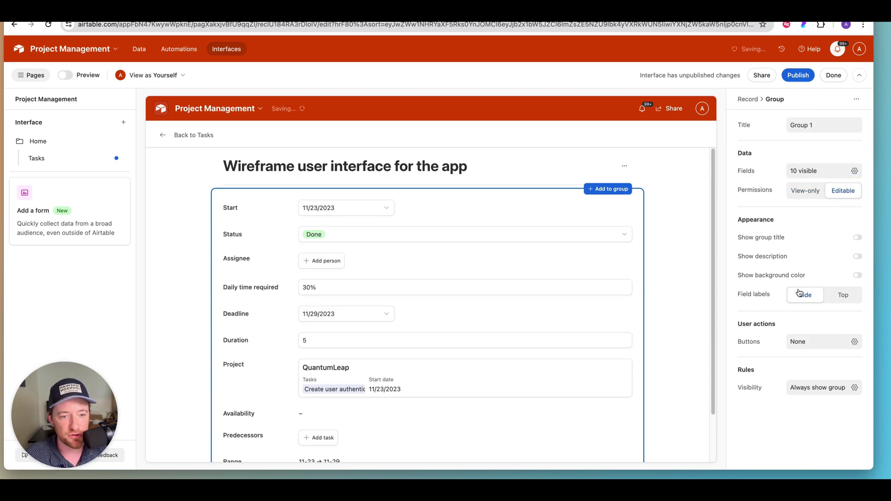
left_click(858, 275)
scroll(413, 269, "down", 3)
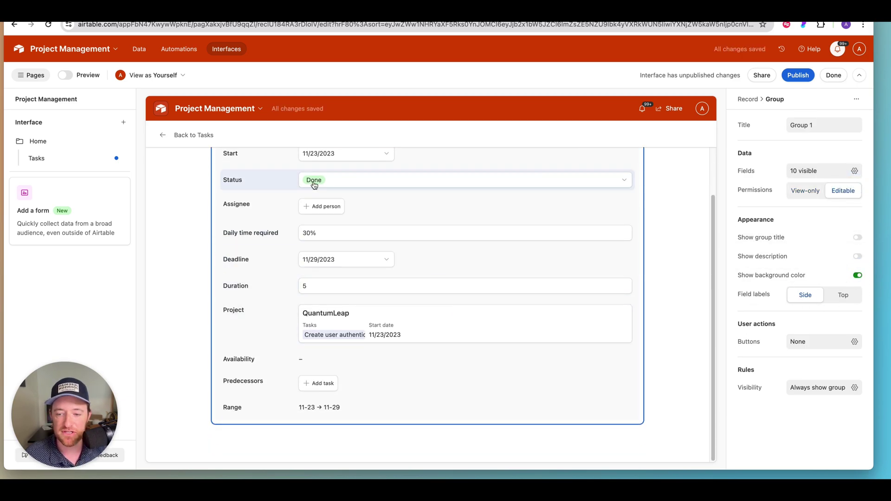
scroll(380, 325, "up", 3)
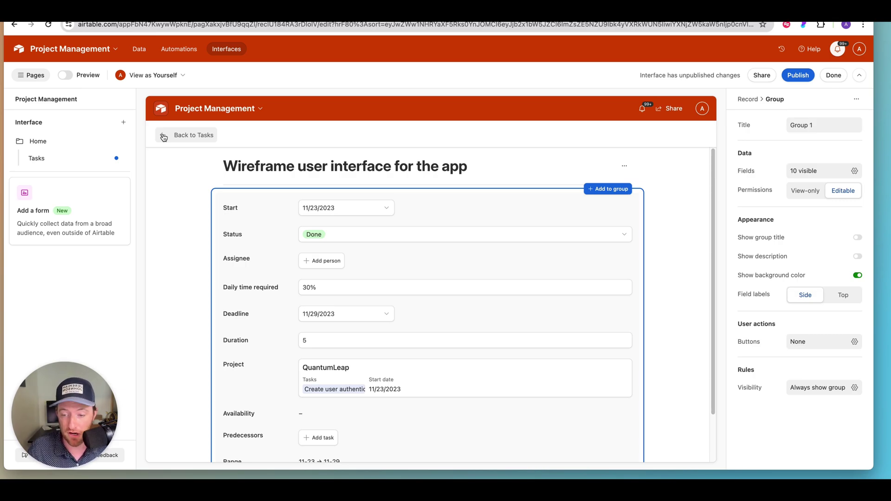
scroll(446, 353, "down", 2)
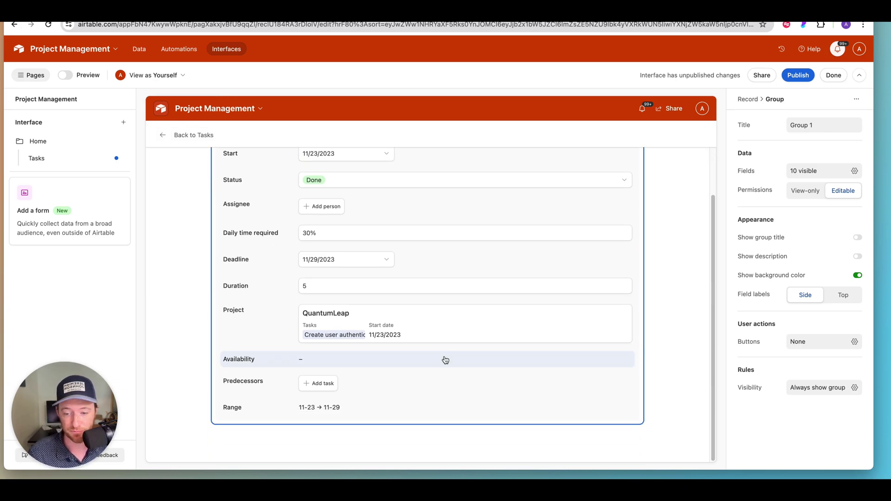
mouse_move(416, 438)
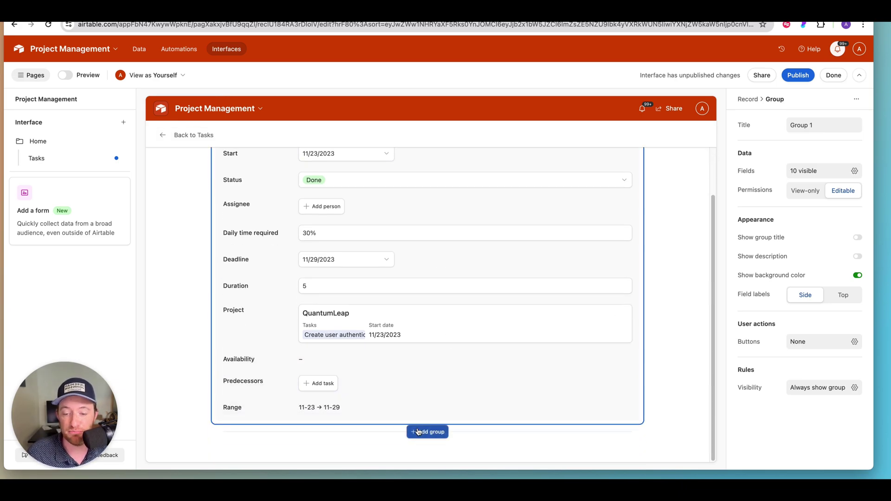
Add a New Group section holding the Assignee field to the task record page.
left_click(421, 433)
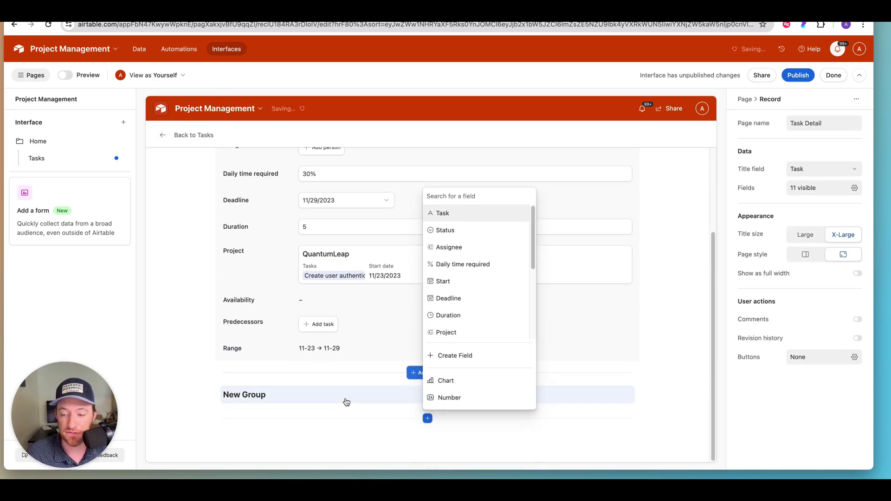
left_click(428, 421)
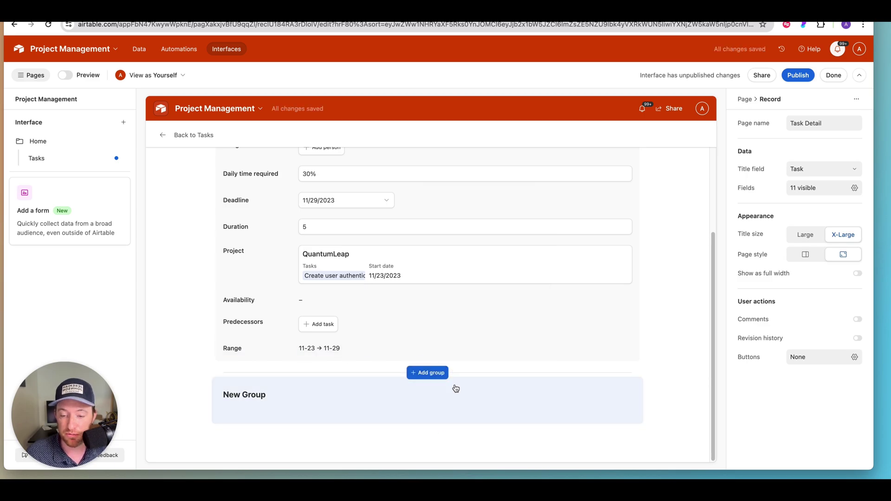
left_click(427, 420)
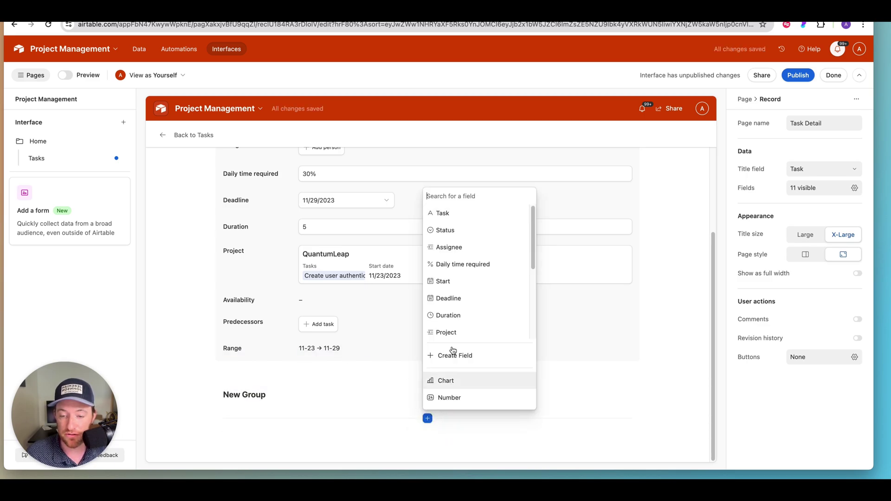
left_click(465, 244)
scroll(468, 351, "down", 1)
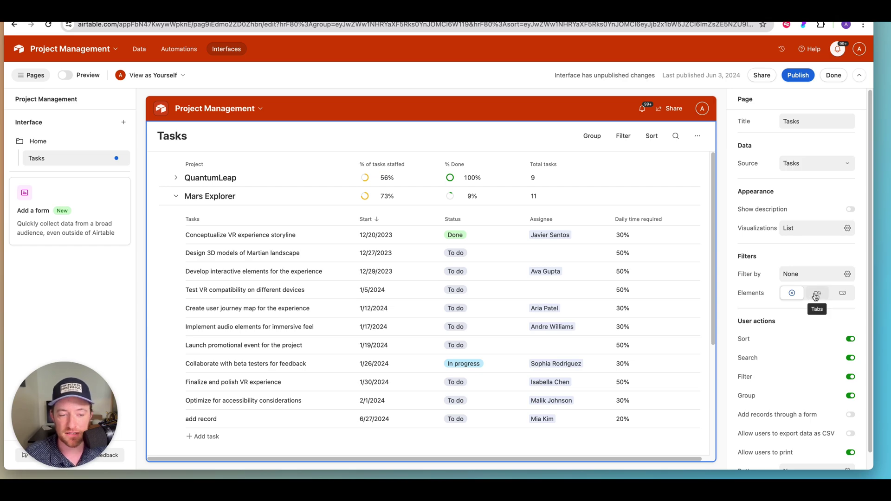
Add a Status dropdown filter element to the list and publish the Home interface.
left_click(845, 295)
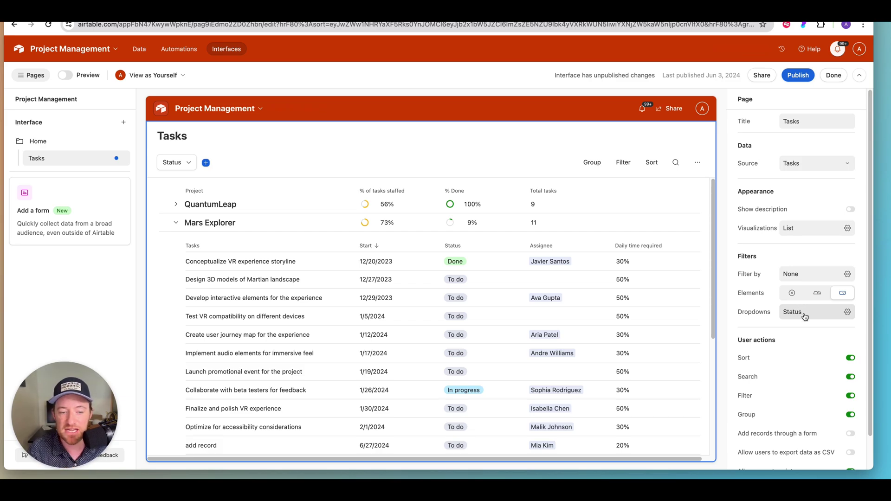
left_click(798, 75)
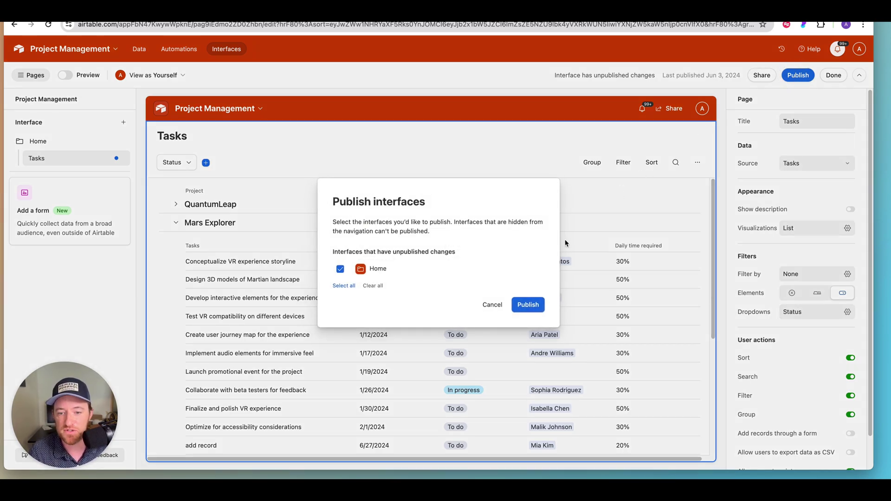
left_click(528, 305)
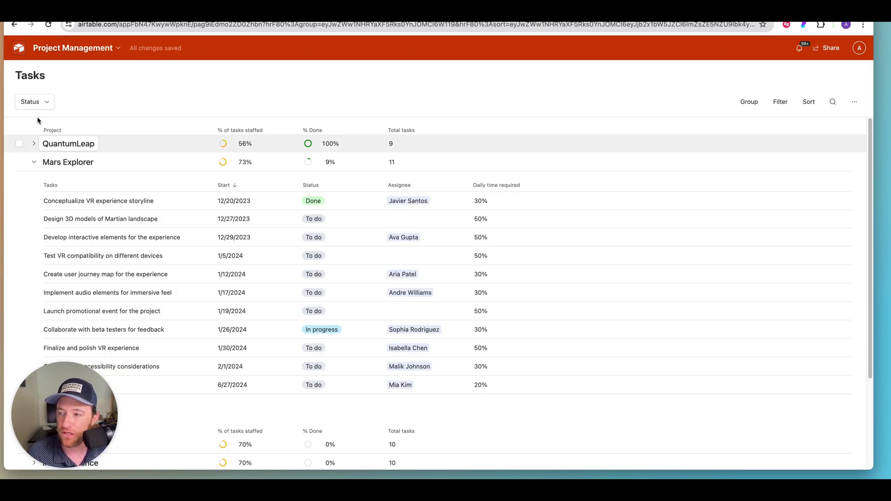
Filter the Status dropdown to In progress and expand the GreenThumb and Infinity Finance projects.
left_click(41, 103)
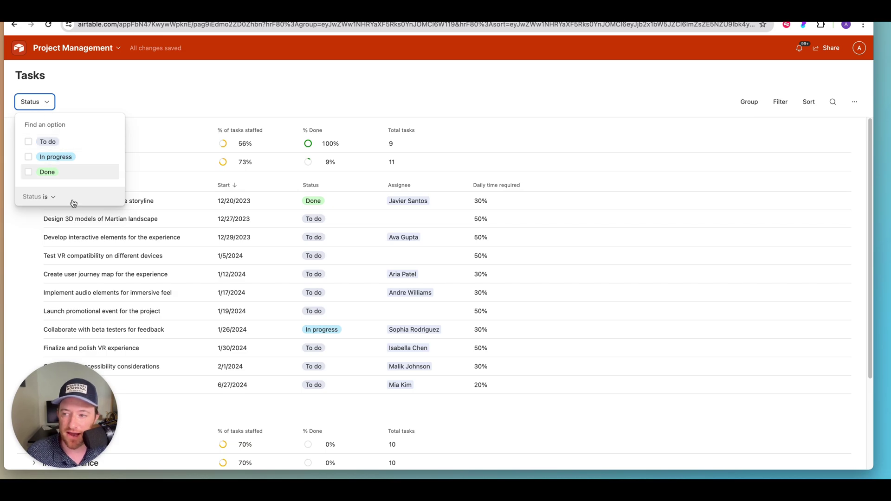
left_click(57, 157)
left_click(308, 85)
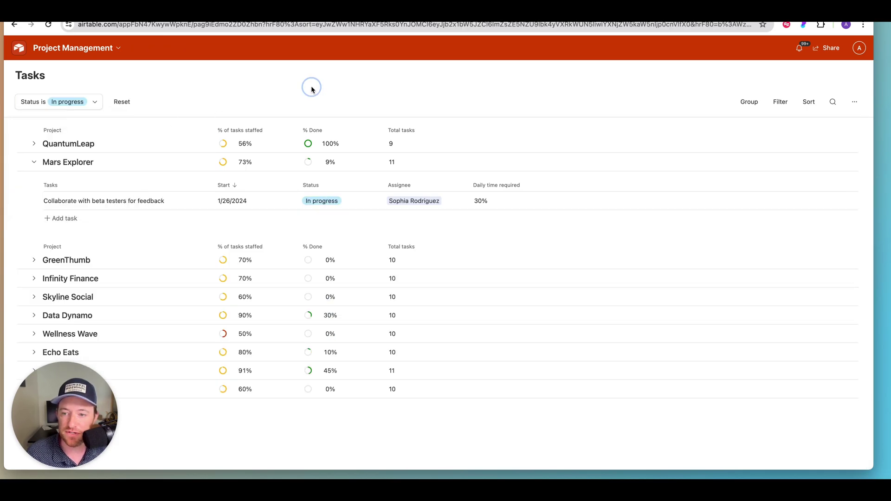
left_click(33, 261)
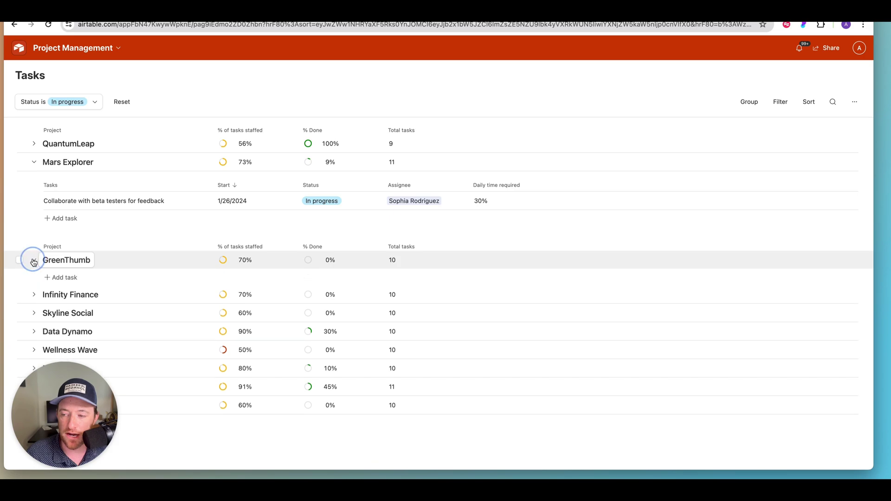
left_click(34, 295)
scroll(223, 328, "down", 2)
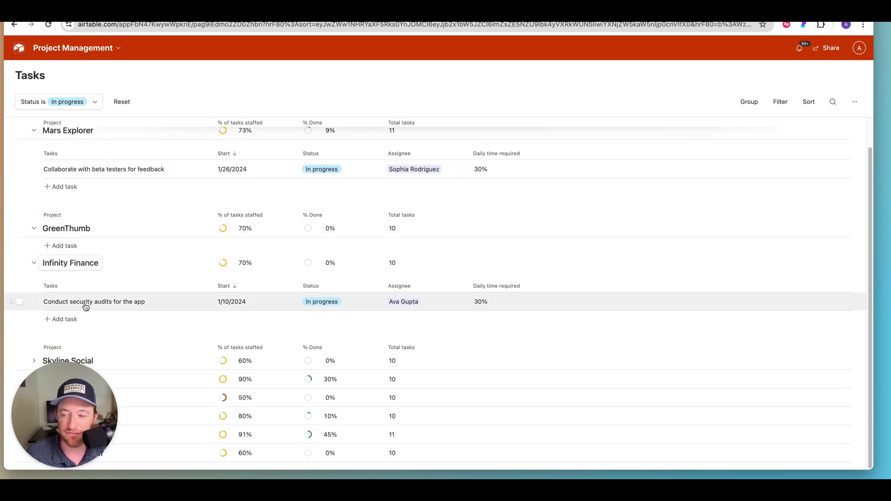
scroll(194, 288, "up", 2)
Review the list's filter conditions, then switch the Status filter to show only Done.
left_click(780, 102)
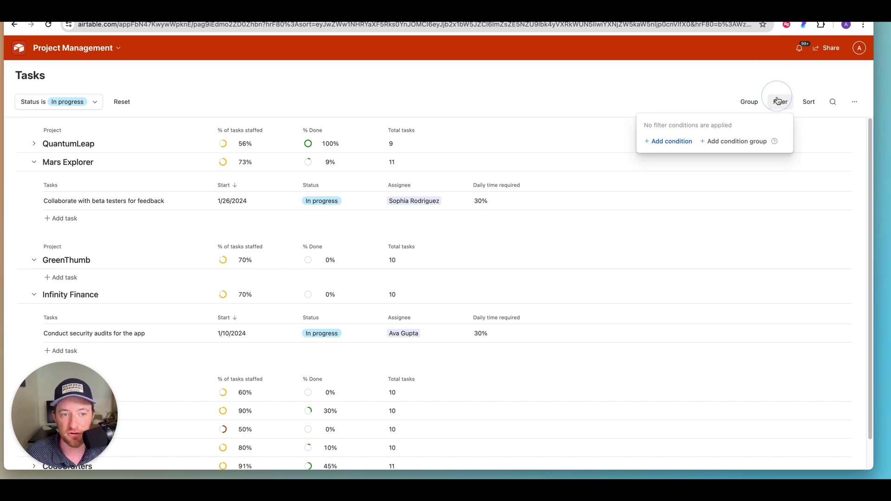
left_click(468, 82)
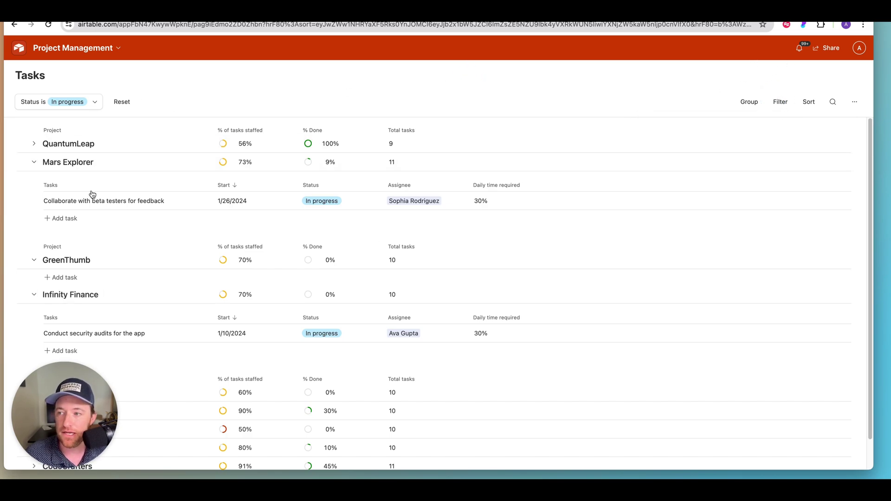
left_click(89, 107)
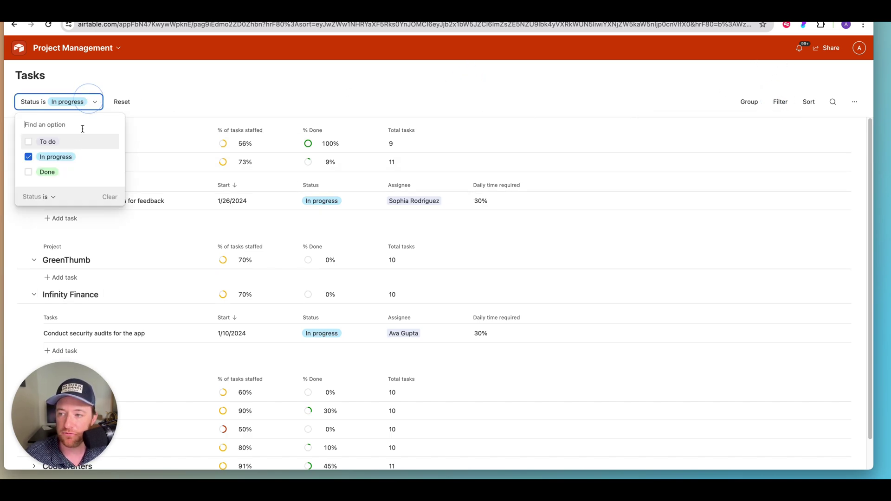
left_click(28, 157)
left_click(28, 157)
left_click(29, 172)
left_click(342, 60)
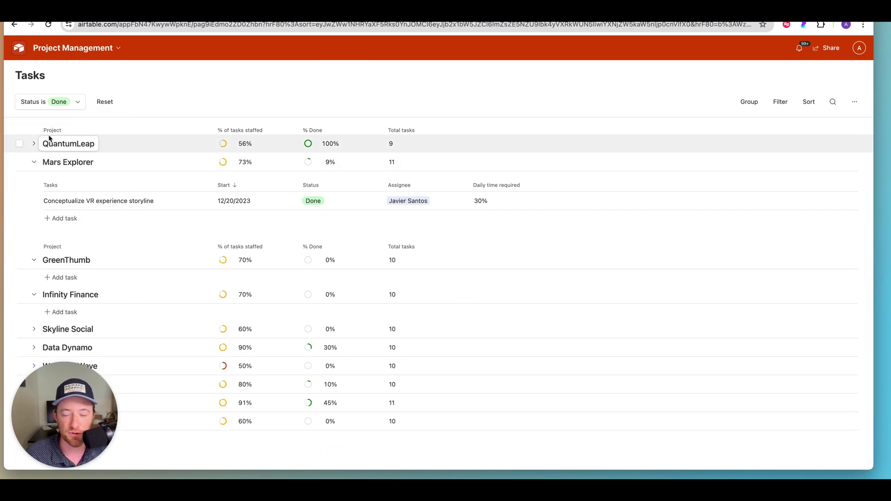
Clear every Status filter value so all tasks show, and switch the interface into editing mode.
left_click(66, 104)
left_click(47, 143)
left_click(56, 157)
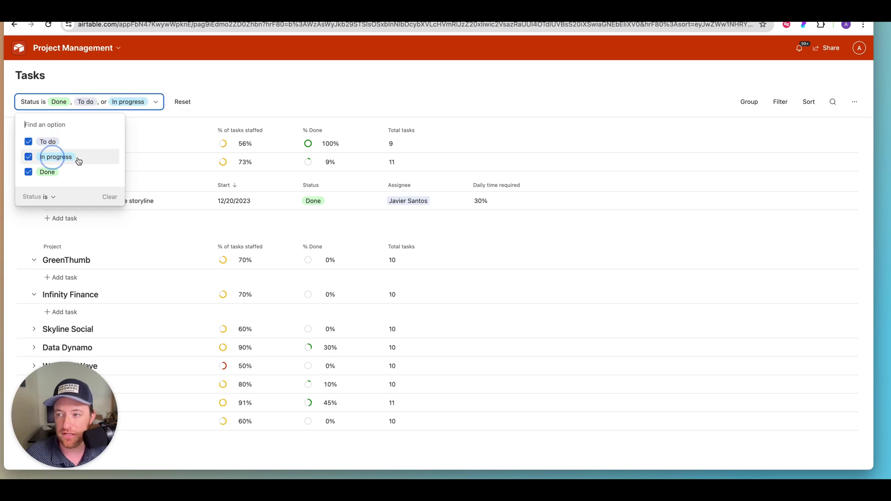
left_click(39, 156)
left_click(47, 142)
left_click(52, 178)
left_click(328, 43)
left_click(67, 48)
left_click(56, 71)
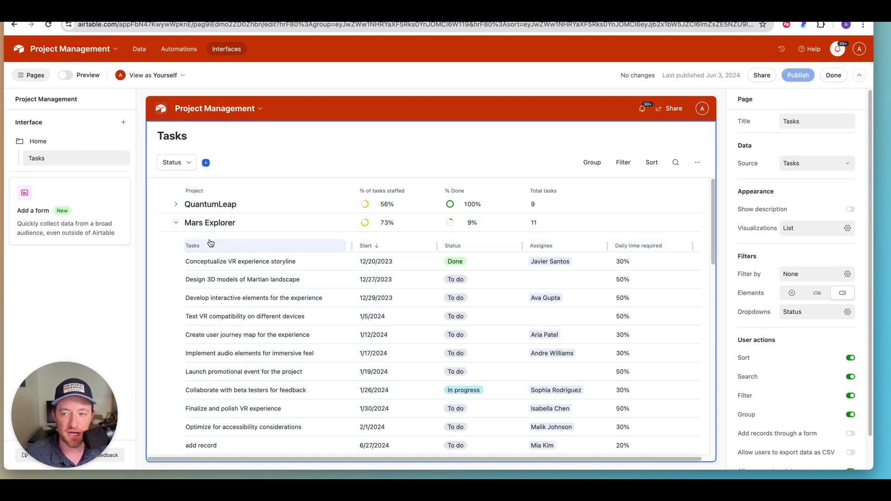
Delete the Status dropdown filter element.
scroll(835, 322, "down", 2)
left_click(847, 276)
left_click(827, 318)
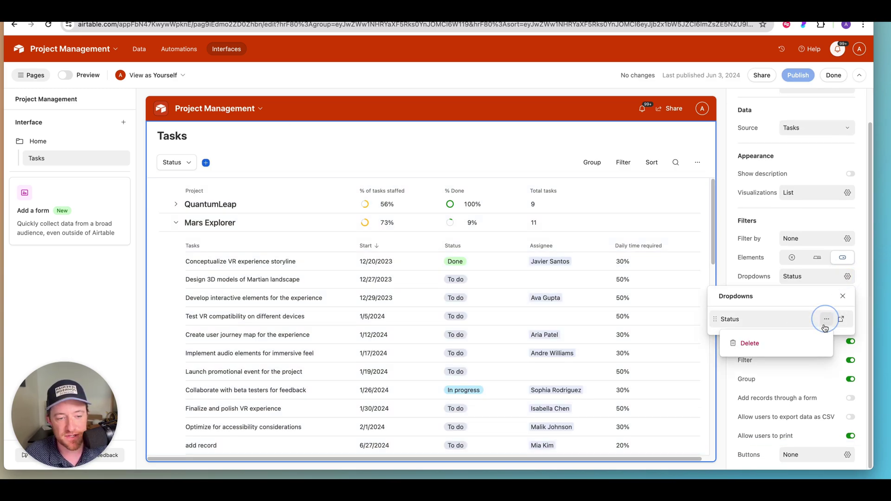
left_click(786, 344)
Switch the filter element to Tabs and open the settings of the tab named Tab.
left_click(817, 276)
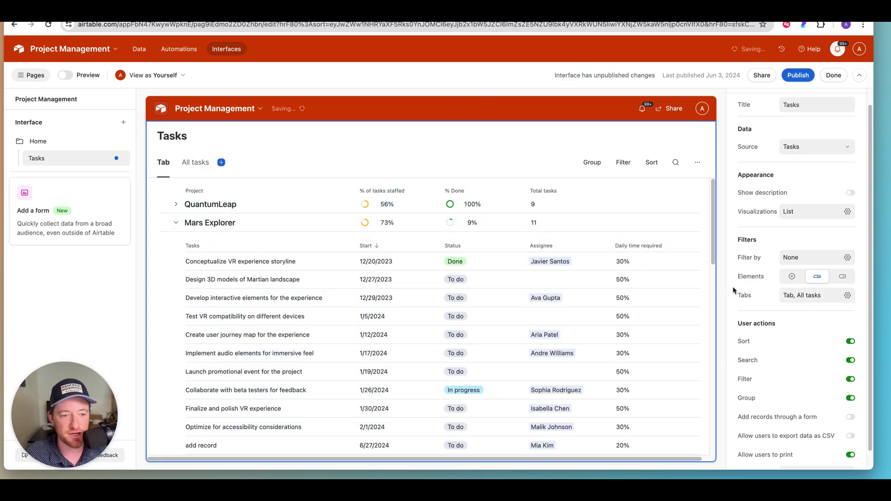
scroll(798, 288, "down", 1)
left_click(810, 276)
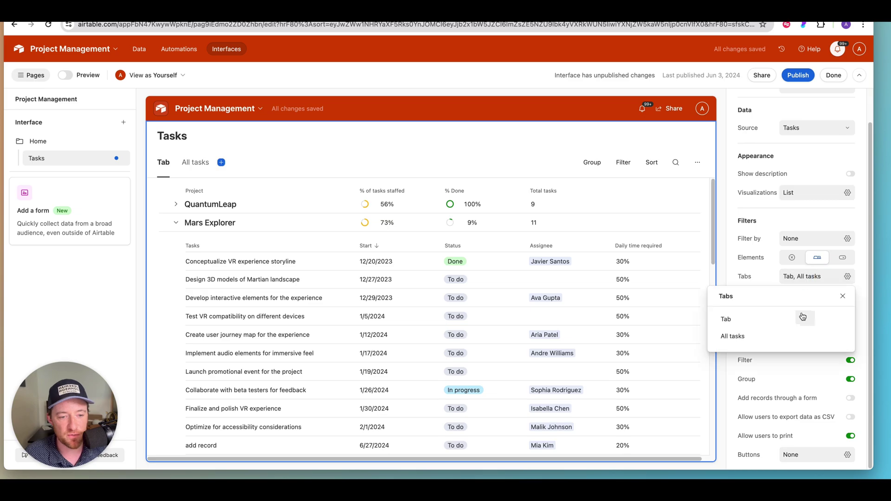
left_click(841, 319)
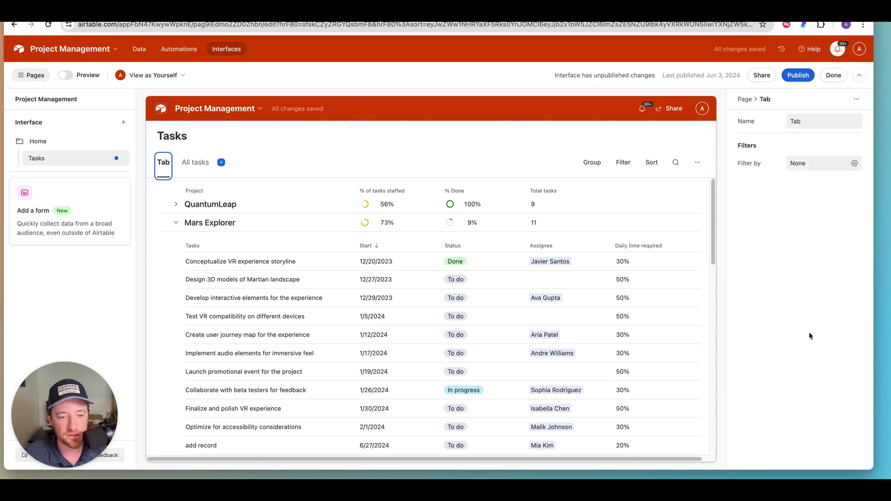
Filter the first tab to Status is To do and select its name for renaming.
left_click(817, 163)
left_click(652, 218)
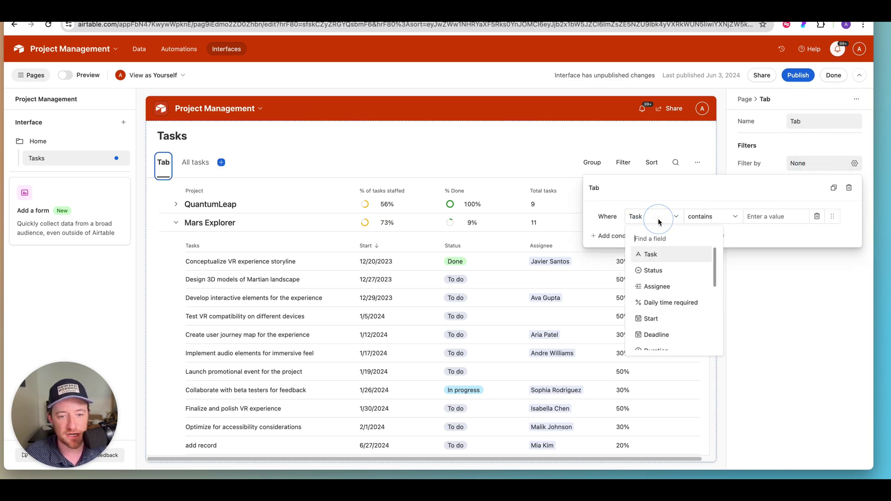
left_click(667, 271)
left_click(739, 217)
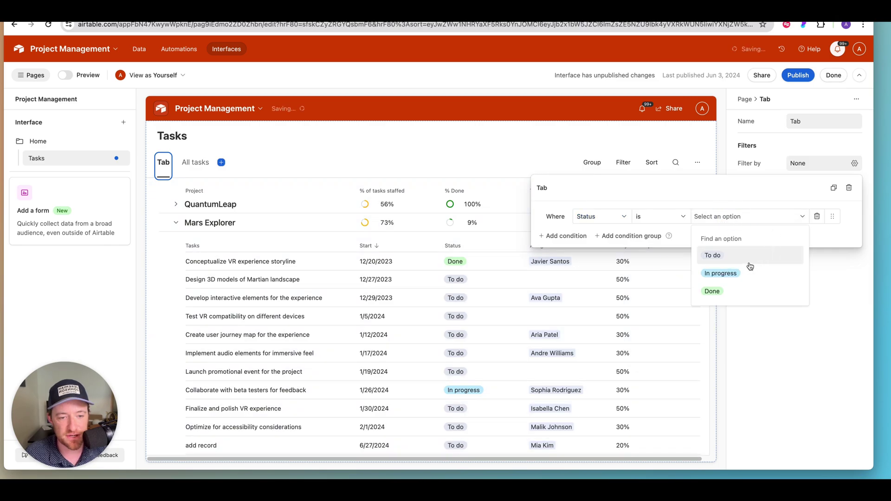
left_click(724, 257)
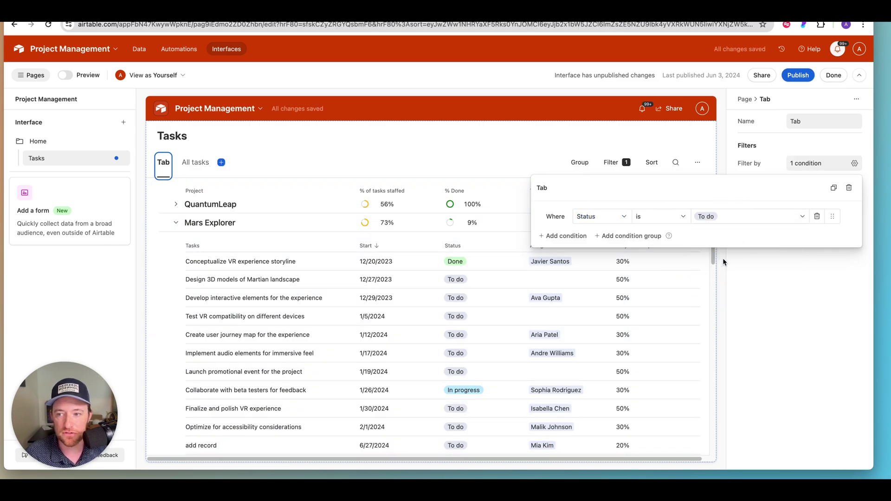
left_click(817, 305)
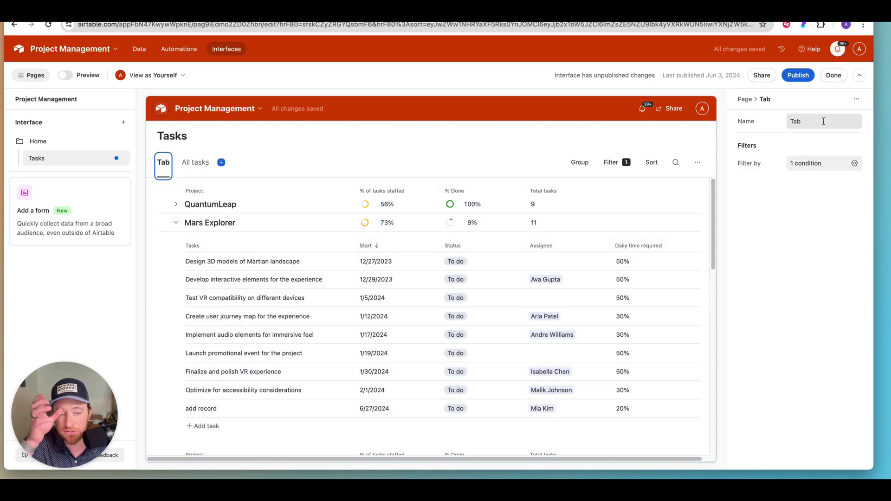
double_click(816, 117)
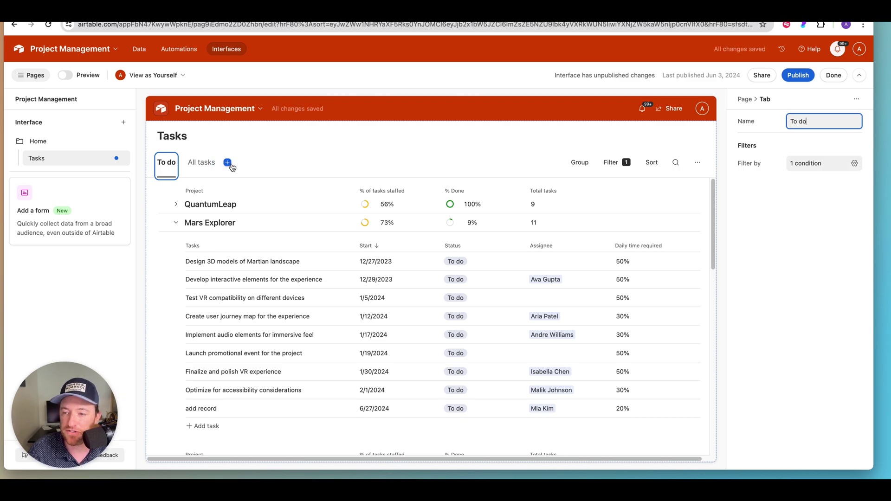
Add an 'In Progress' tab filtered to Status is In progress.
left_click(227, 162)
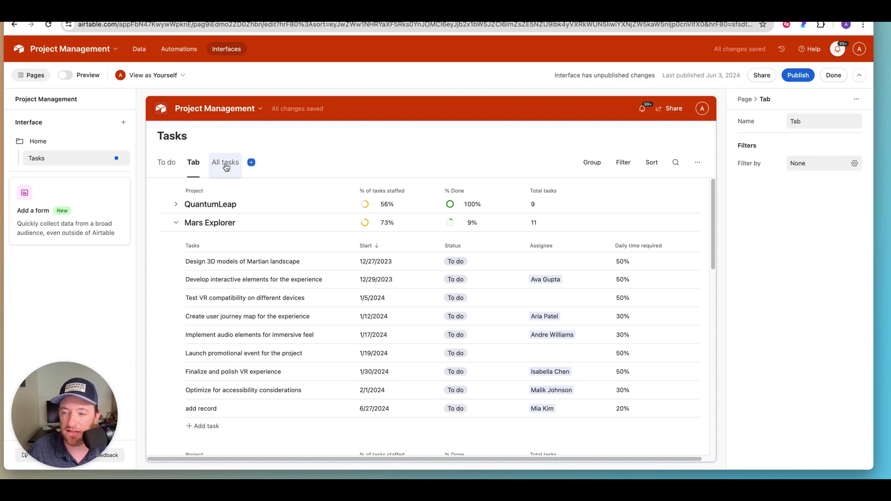
left_click(812, 125)
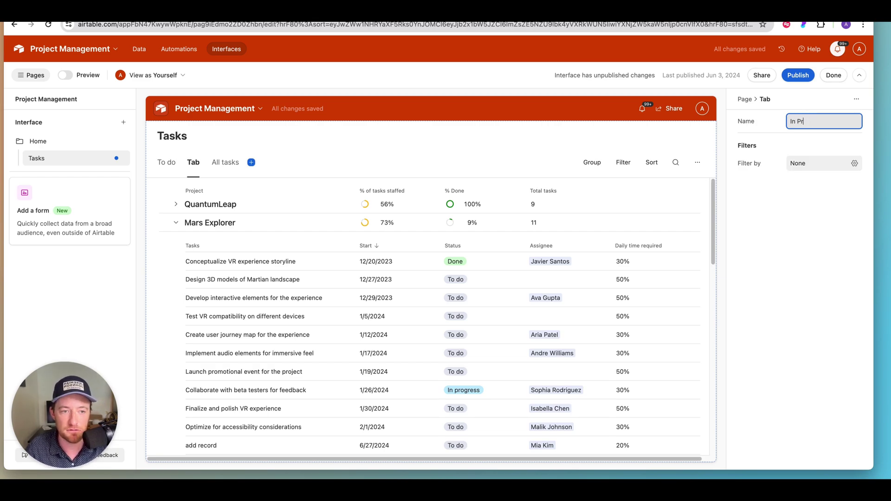
type("In Progress")
key("Return")
left_click(810, 168)
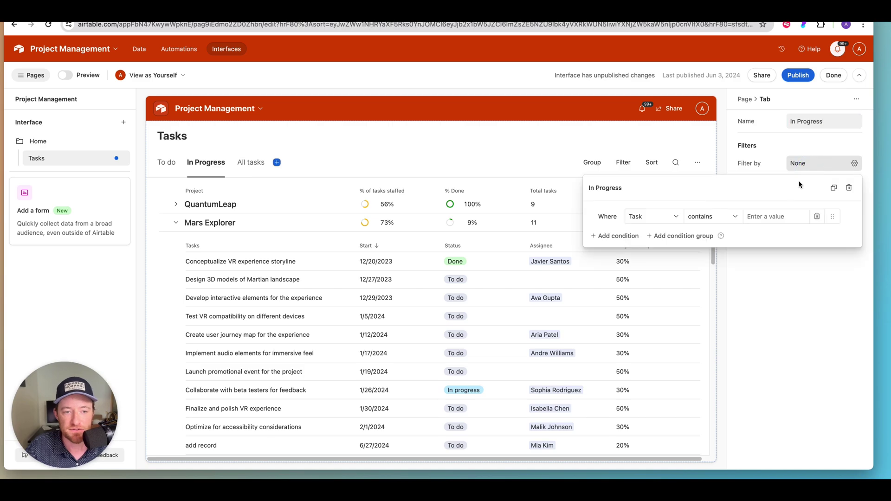
left_click(660, 216)
type("stat")
key("Return")
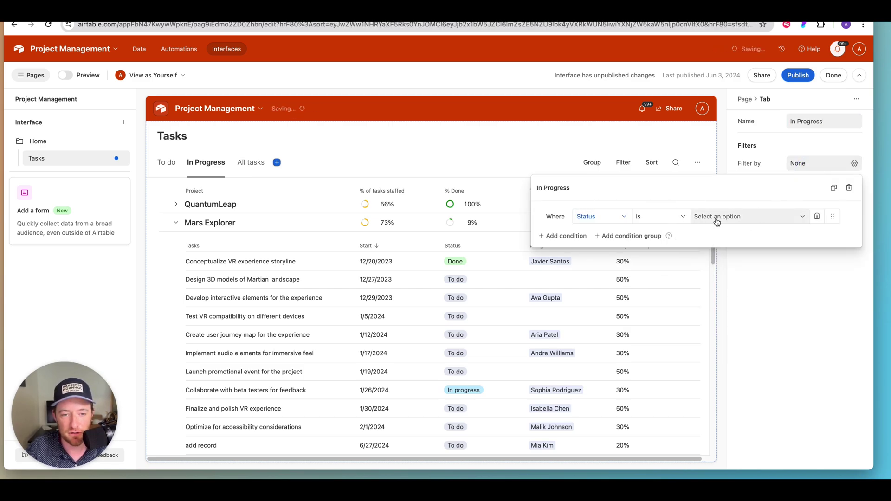
left_click(716, 218)
left_click(722, 272)
left_click(783, 303)
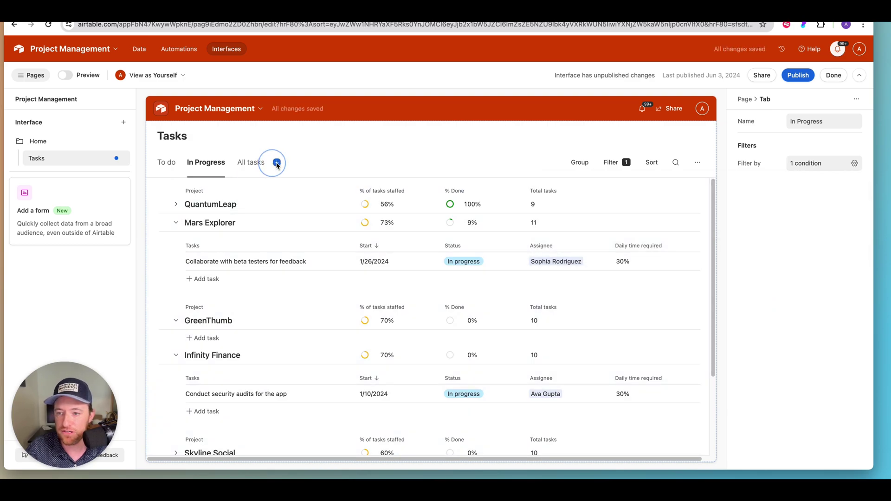
Add a third tab filtered to Status is Done, then bring up the publish dialog.
left_click(276, 164)
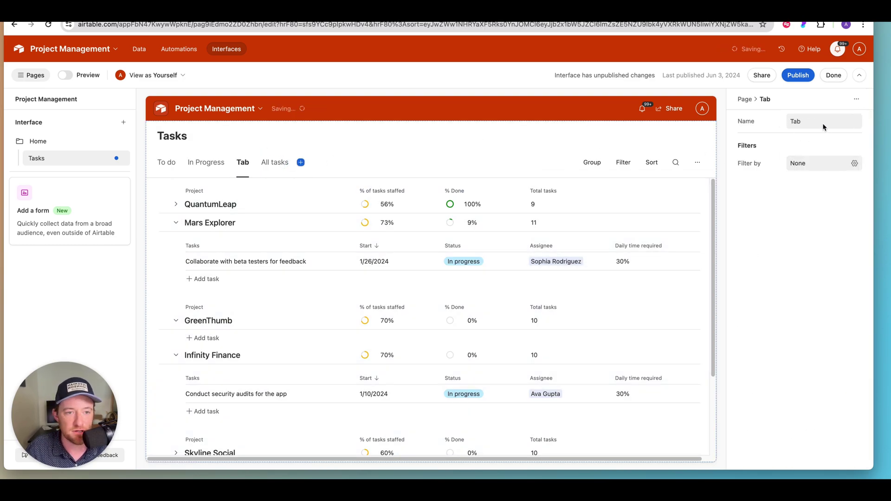
left_click(822, 122)
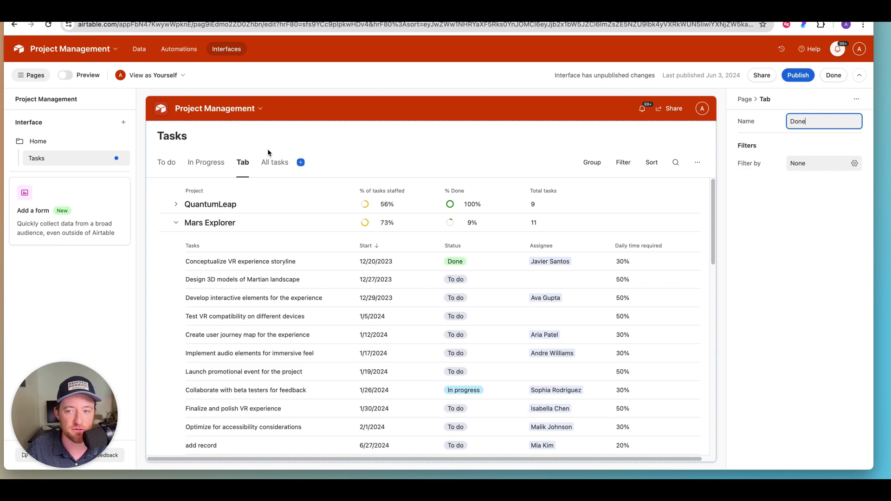
left_click(822, 170)
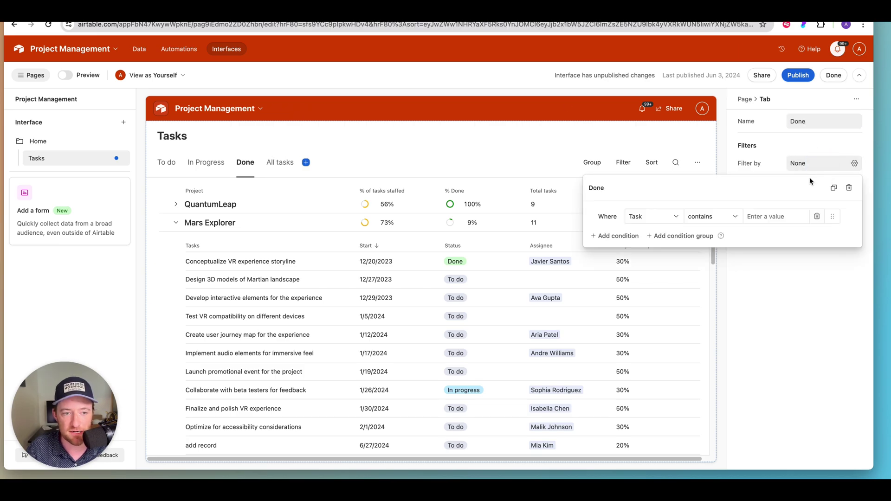
left_click(662, 217)
type("st")
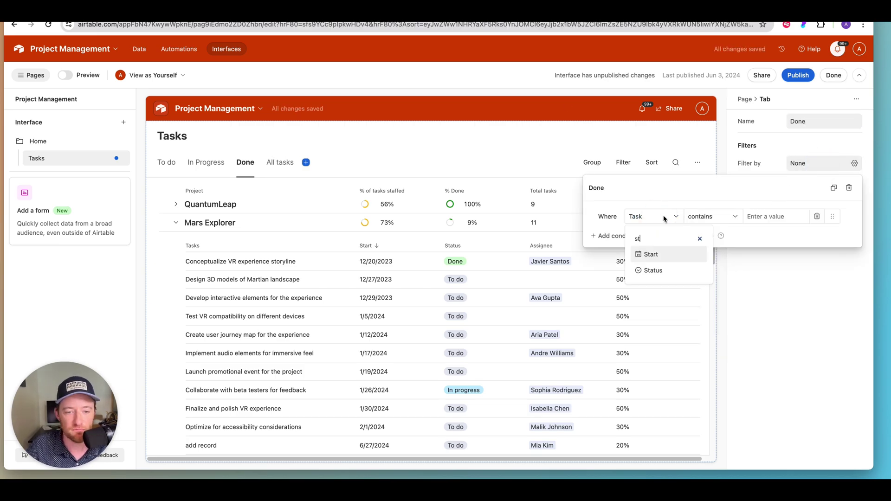
left_click(667, 278)
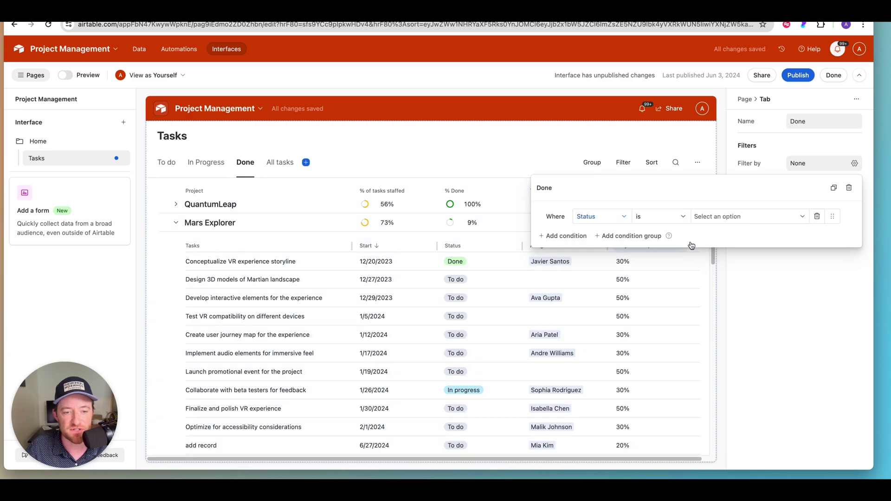
left_click(664, 218)
left_click(674, 254)
left_click(733, 216)
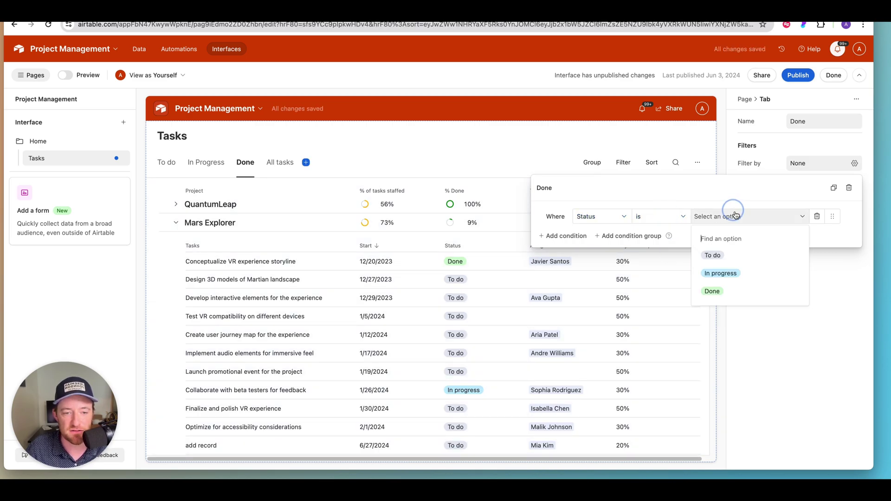
left_click(722, 289)
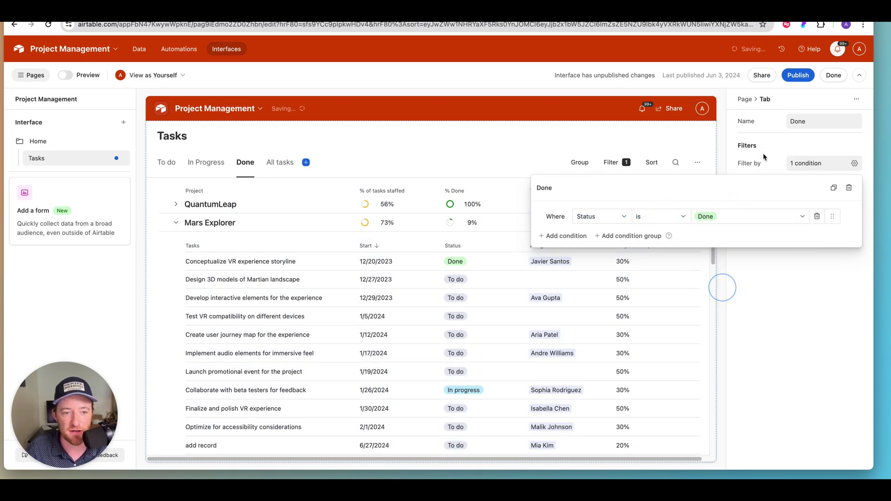
left_click(799, 75)
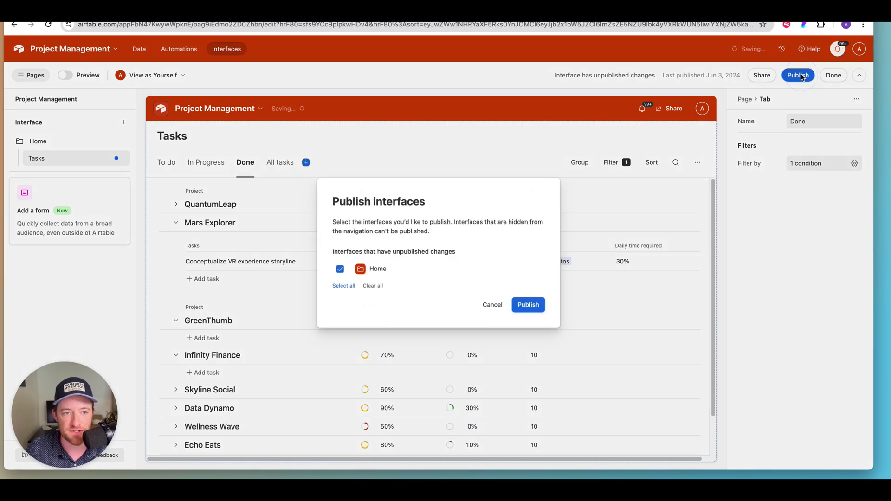
Publish the interface and view the To do, In Progress and Done tabs.
left_click(527, 305)
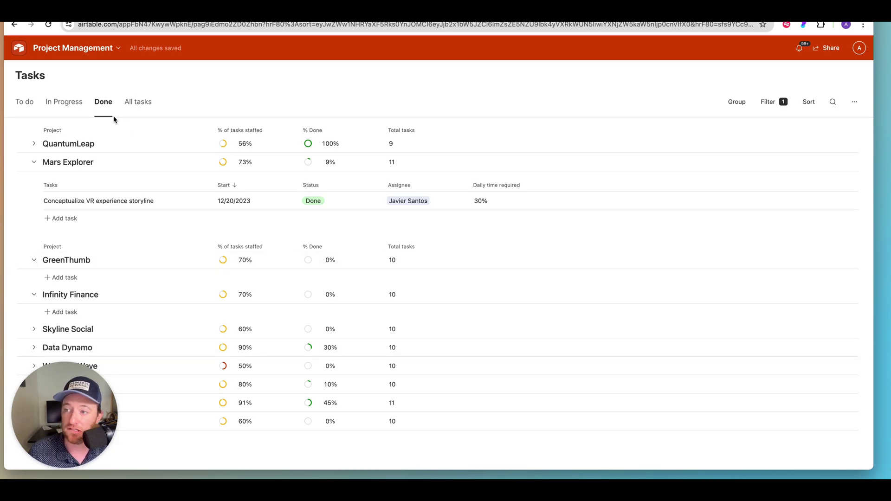
left_click(25, 102)
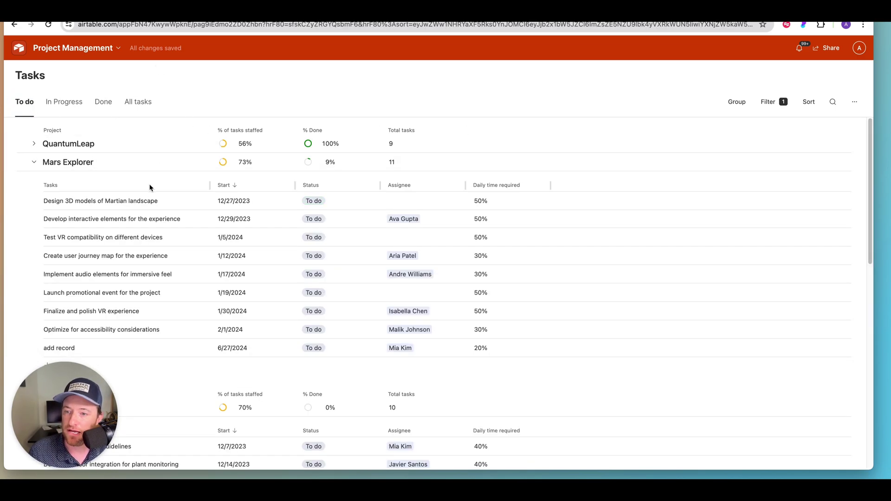
left_click(65, 101)
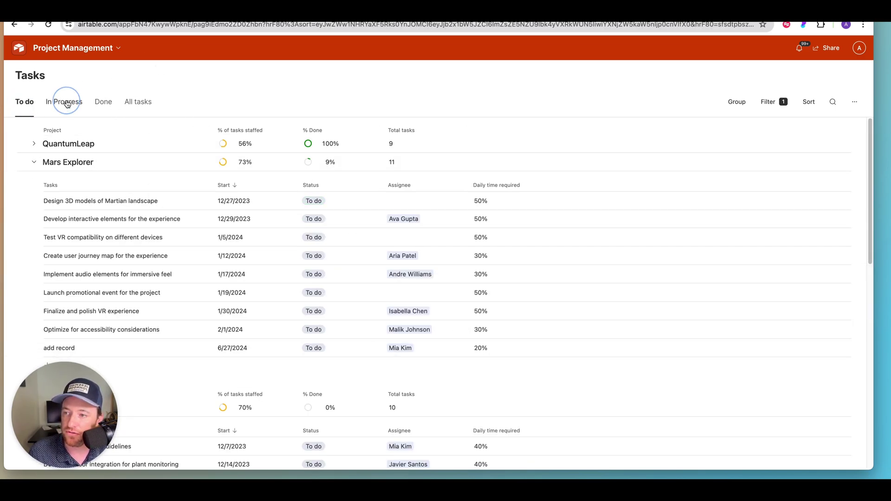
left_click(105, 103)
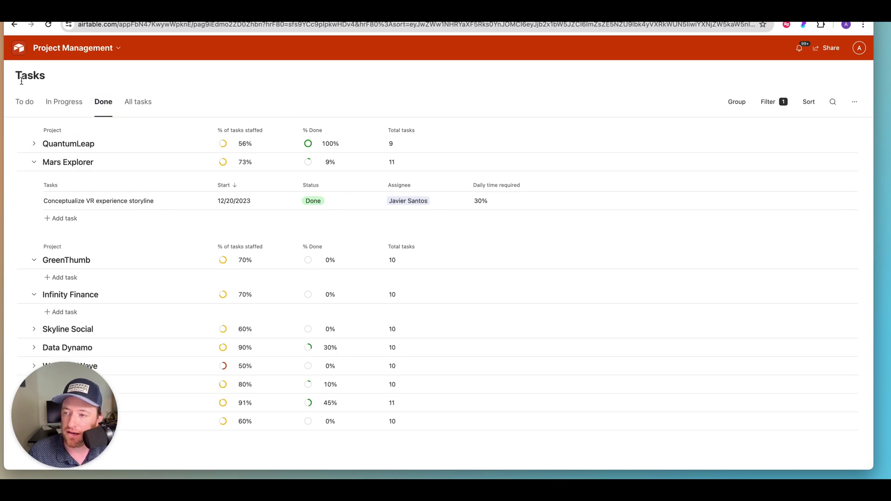
Collapse all project groups in the Done list from the QuantumLeap project's menu.
right_click(32, 142)
left_click(44, 113)
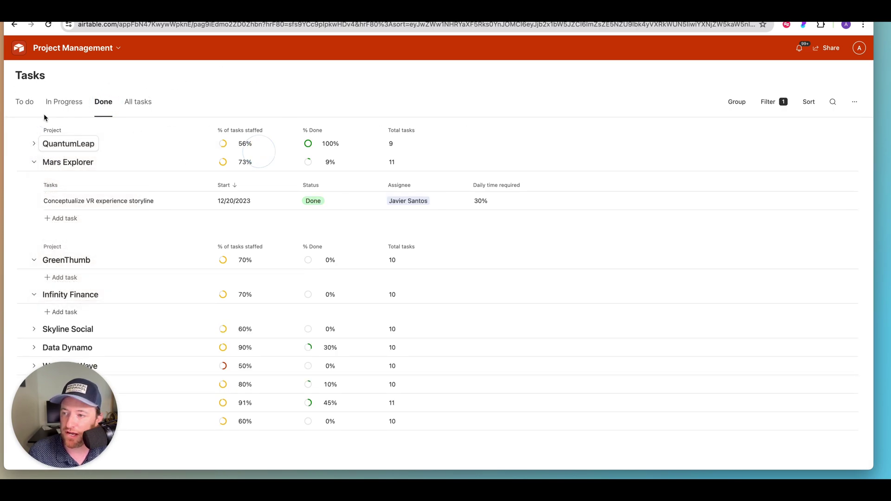
right_click(135, 142)
left_click(192, 193)
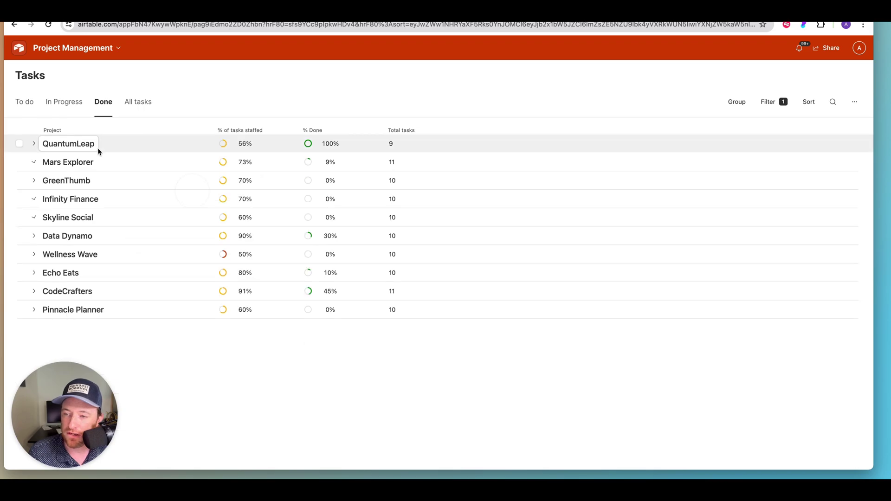
Cycle through the In Progress and Done tabs and return to To do.
left_click(25, 102)
left_click(66, 101)
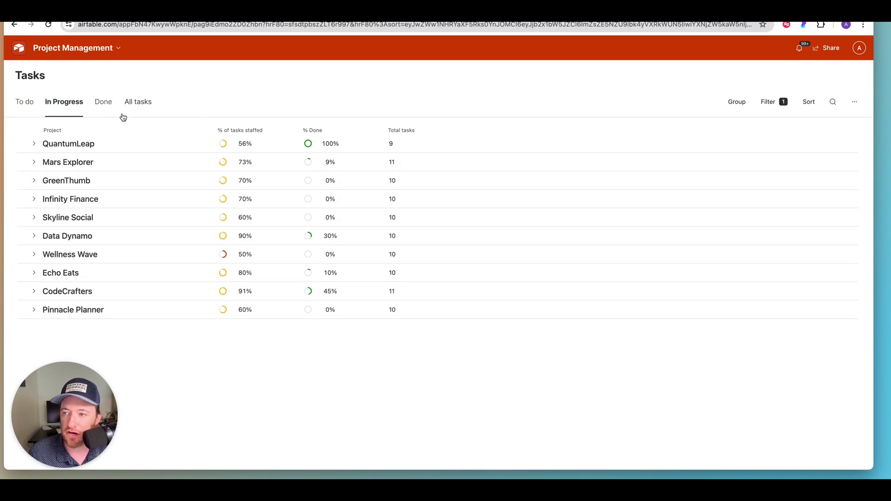
left_click(100, 102)
left_click(20, 102)
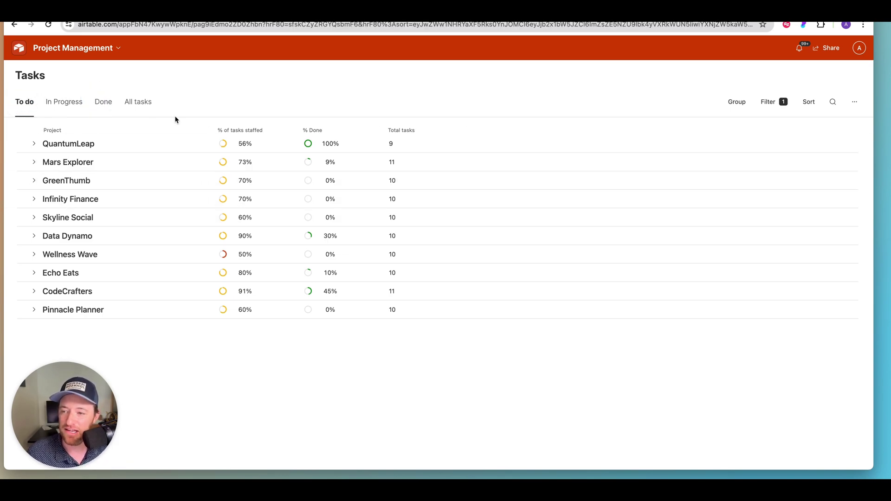
Expand every project group from the QuantumLeap project's actions menu.
right_click(166, 145)
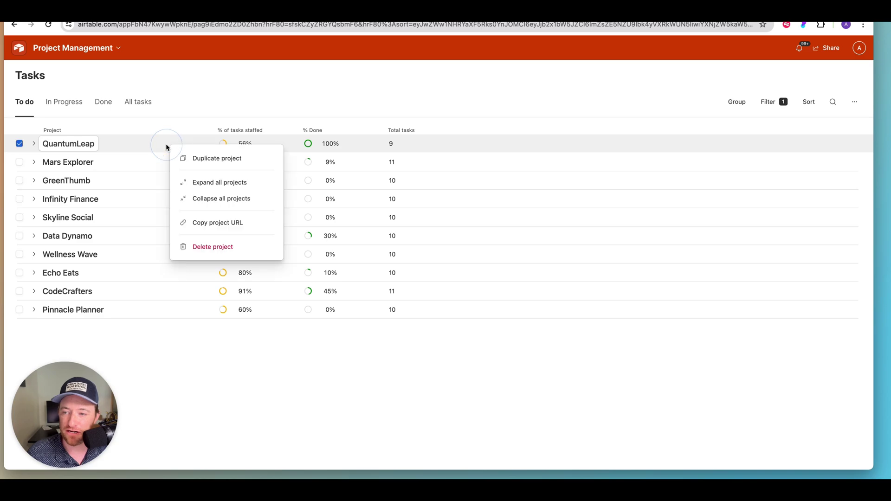
left_click(205, 183)
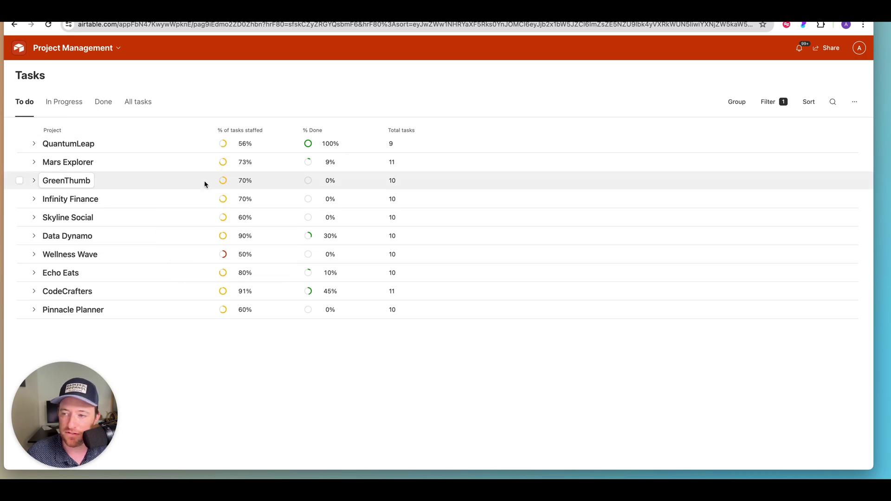
right_click(164, 141)
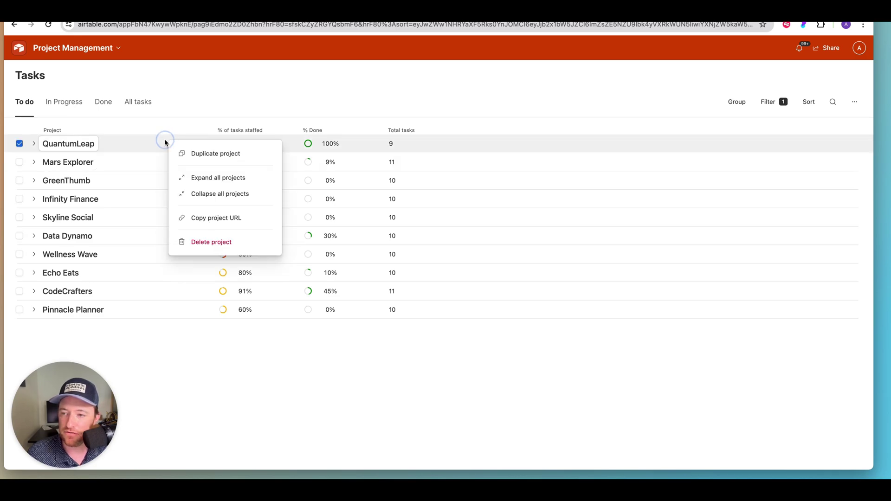
left_click(213, 184)
scroll(231, 297, "down", 20)
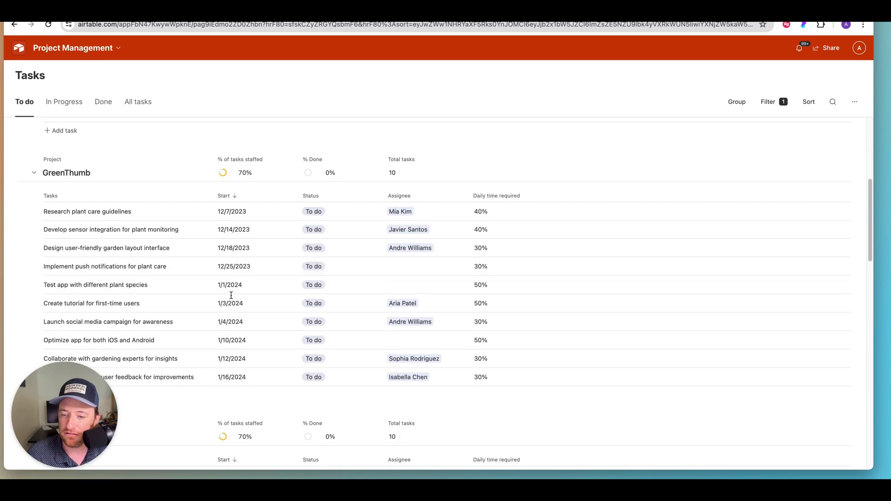
scroll(231, 298, "up", 20)
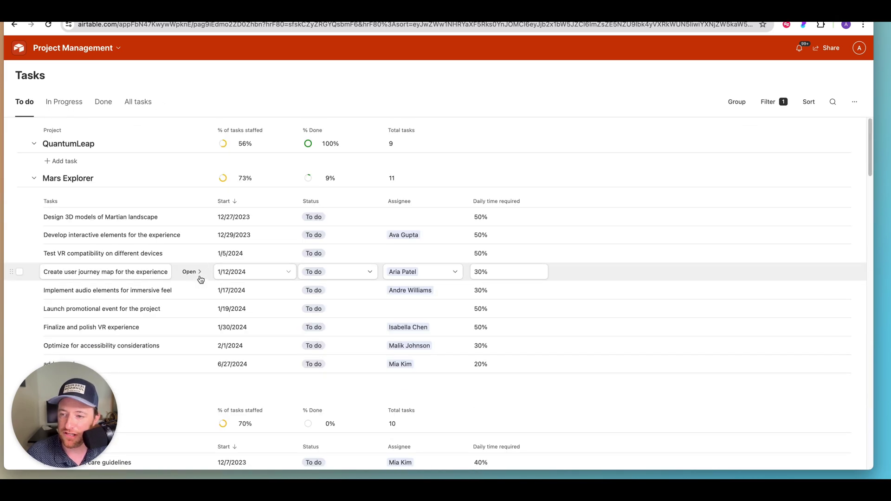
Collapse all projects, then expand only Wellness Wave to show its To do tasks.
right_click(197, 139)
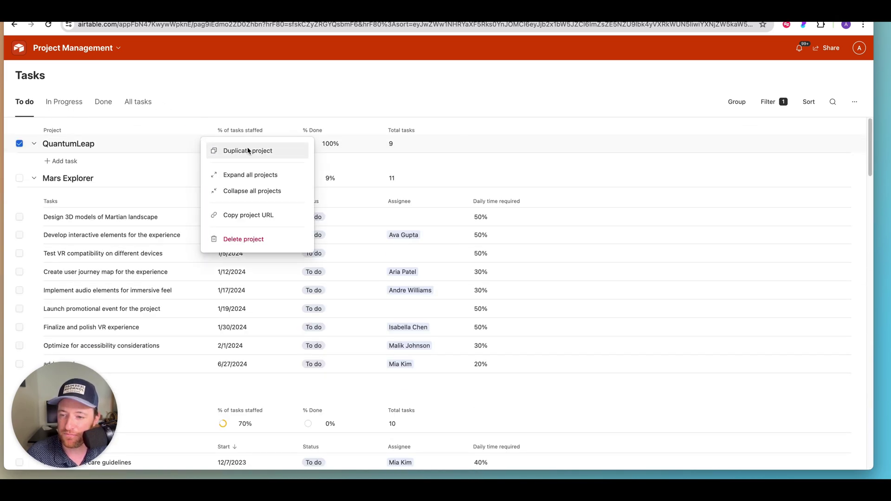
left_click(258, 191)
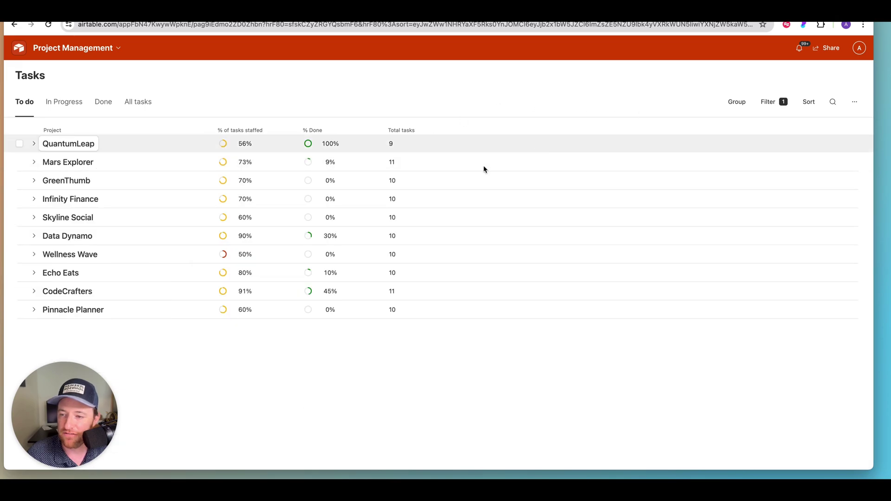
left_click(32, 254)
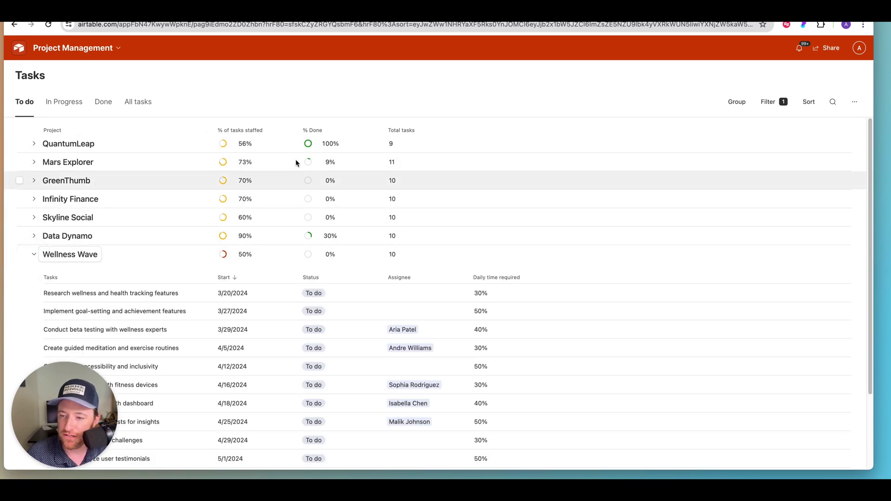
scroll(425, 223, "down", 3)
scroll(458, 316, "up", 3)
scroll(458, 319, "down", 3)
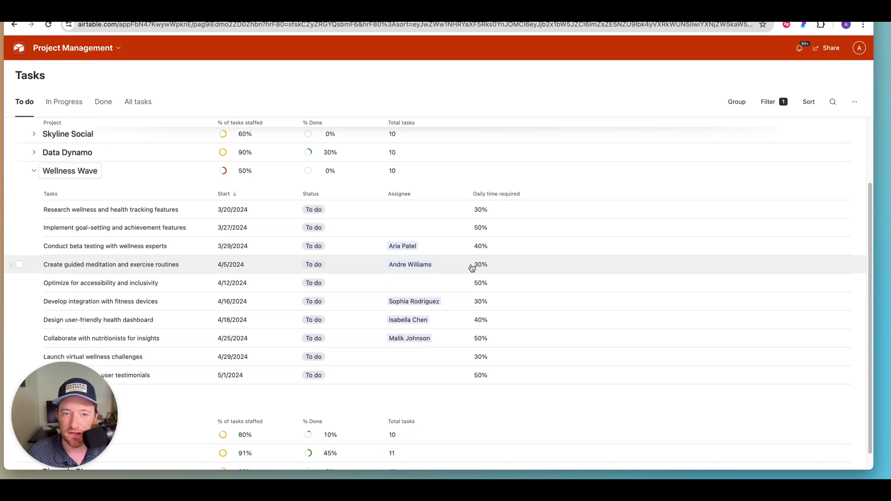
scroll(467, 260, "up", 3)
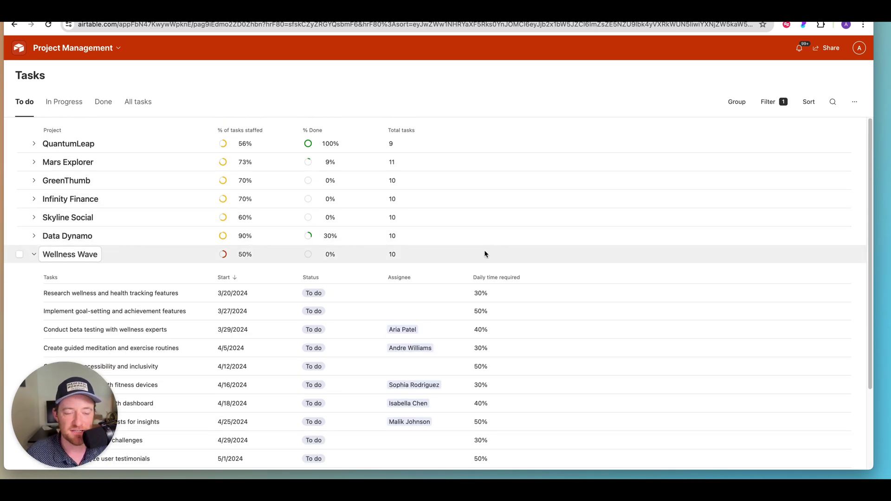
In edit mode, set the project list's row height to Short and hide projects without matching tasks.
left_click(116, 51)
left_click(88, 69)
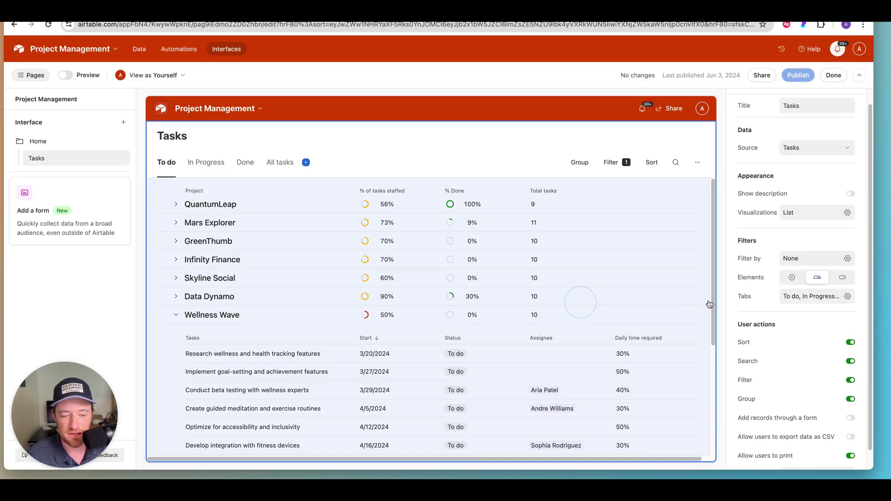
left_click(709, 304)
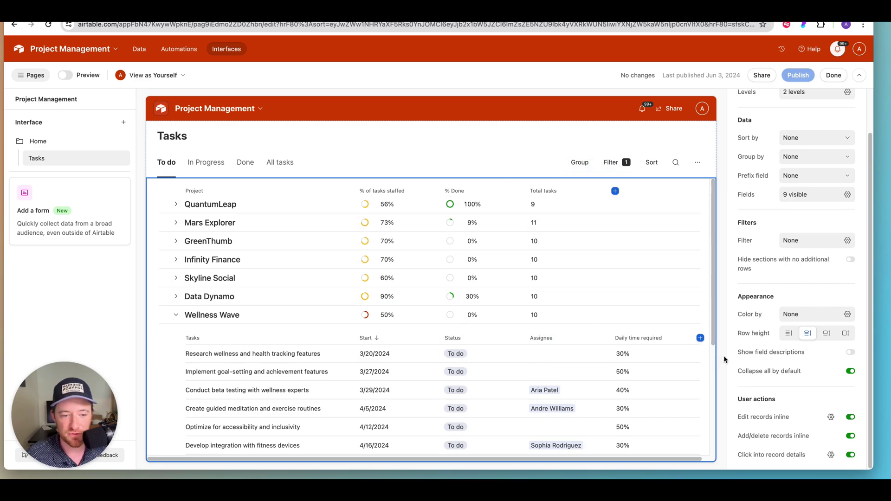
left_click(788, 332)
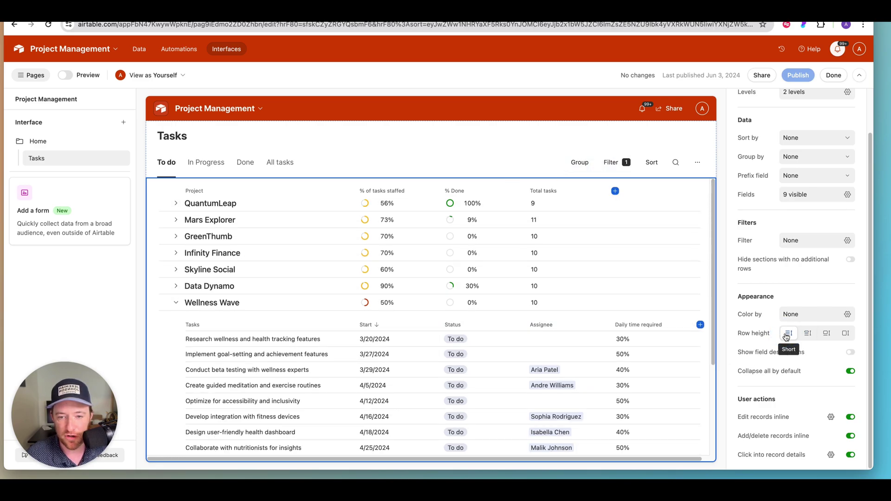
left_click(849, 335)
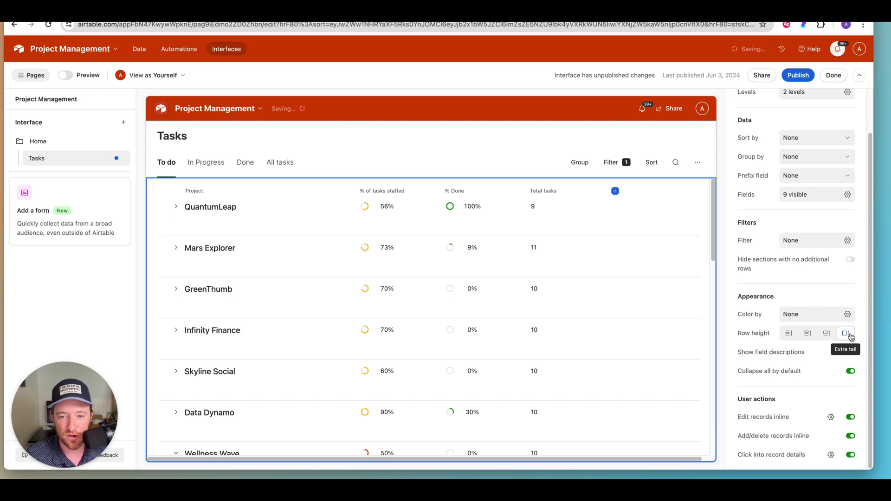
left_click(814, 337)
left_click(789, 333)
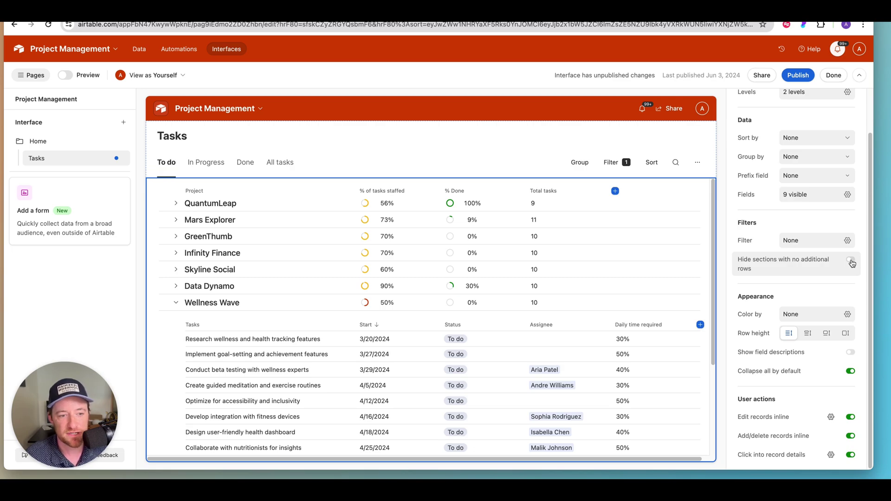
left_click(851, 260)
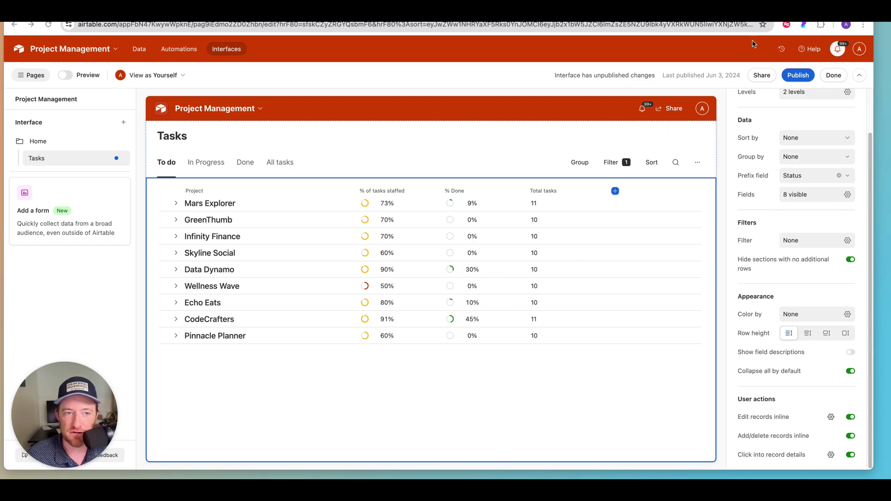
Confirm publishing, then narrow the Project column in the live To do list.
left_click(801, 75)
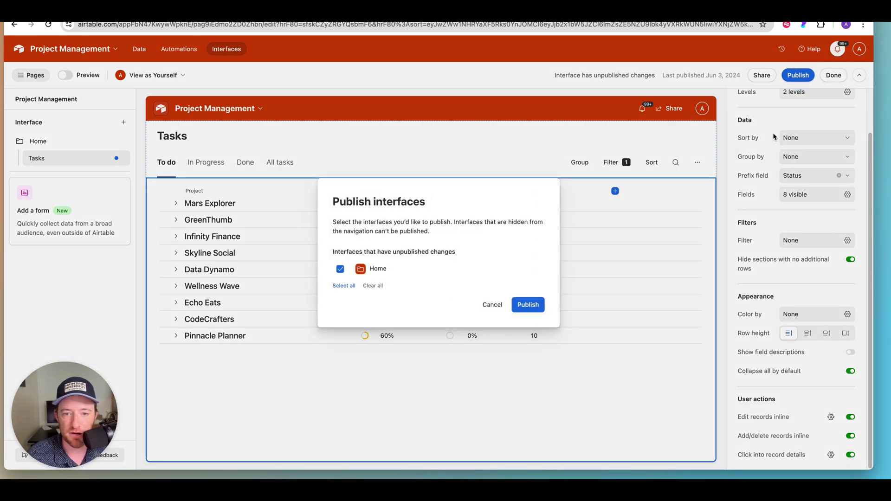
left_click(529, 308)
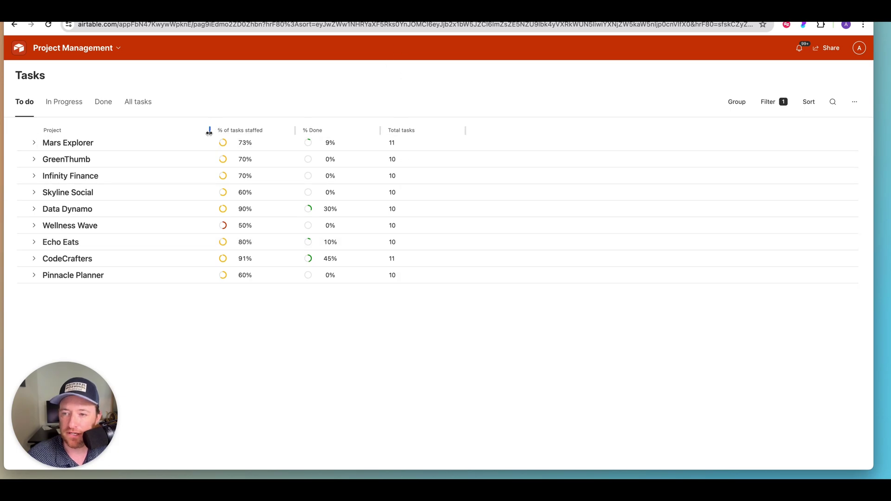
left_click_drag(210, 131, 175, 151)
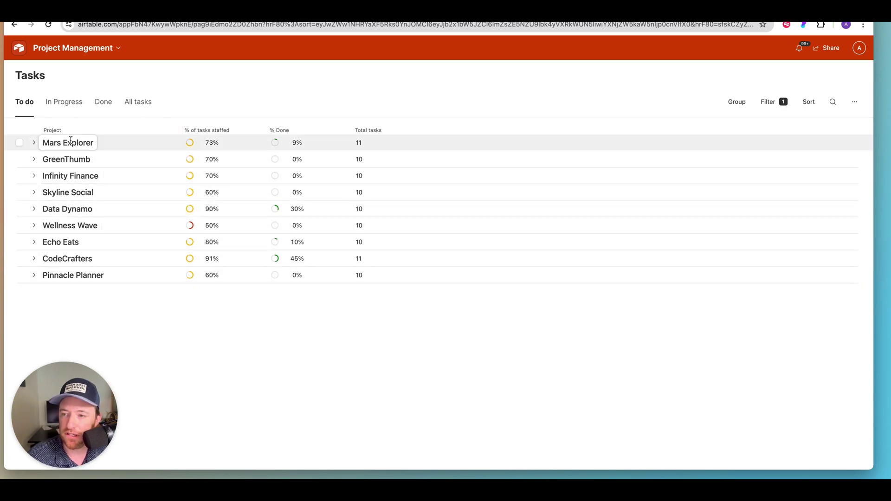
Expand Mars Explorer, open the Develop interactive elements task record, then return to Tasks.
left_click(33, 144)
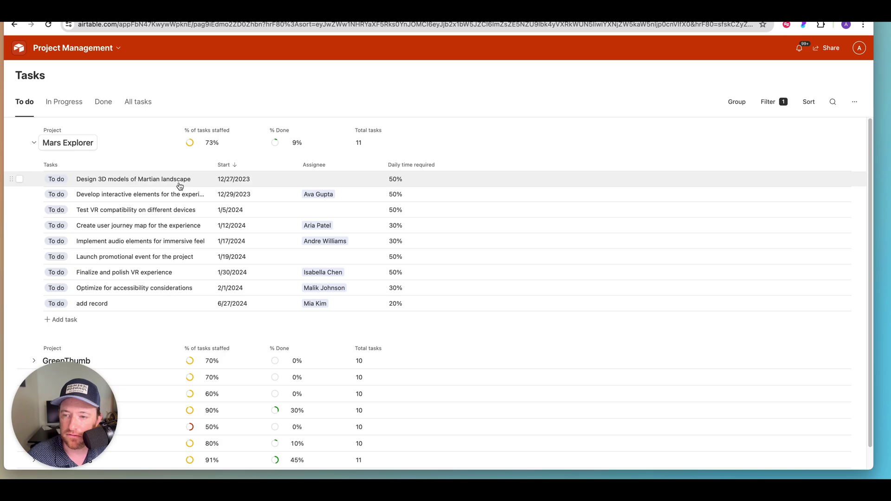
left_click(209, 197)
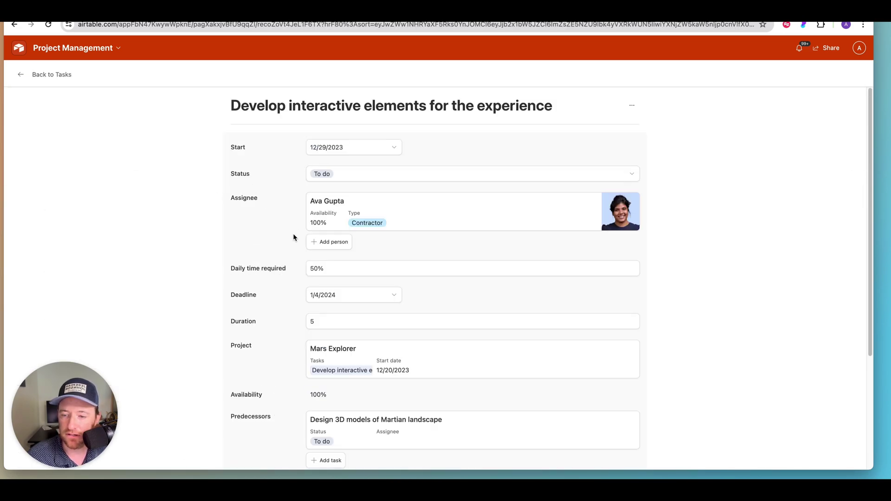
scroll(291, 238, "down", 3)
scroll(291, 237, "up", 4)
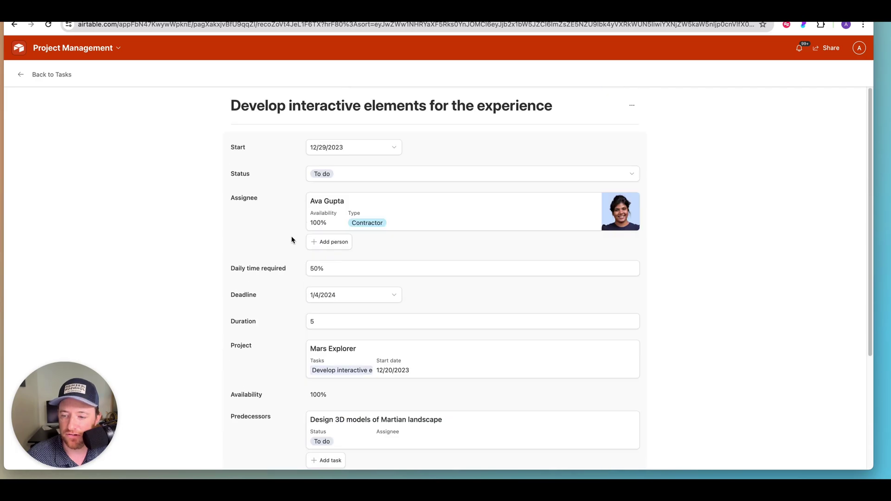
left_click(65, 75)
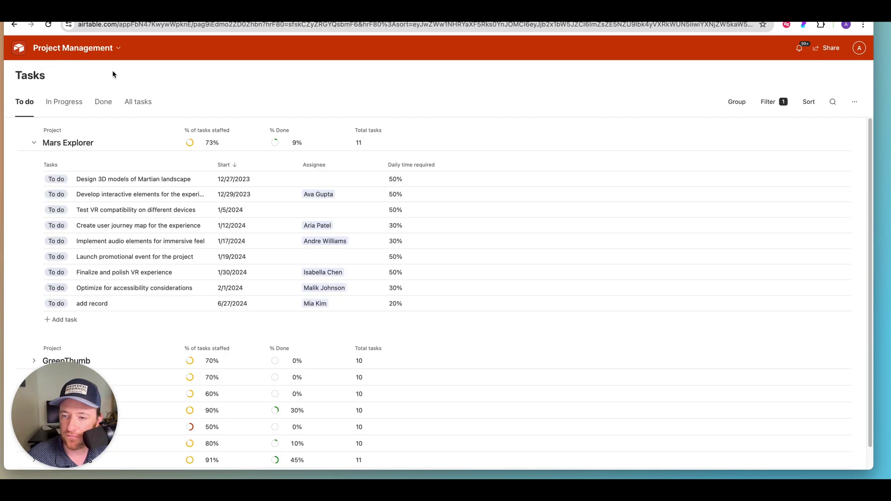
Assign a person to the Test VR compatibility on different devices task.
left_click(324, 209)
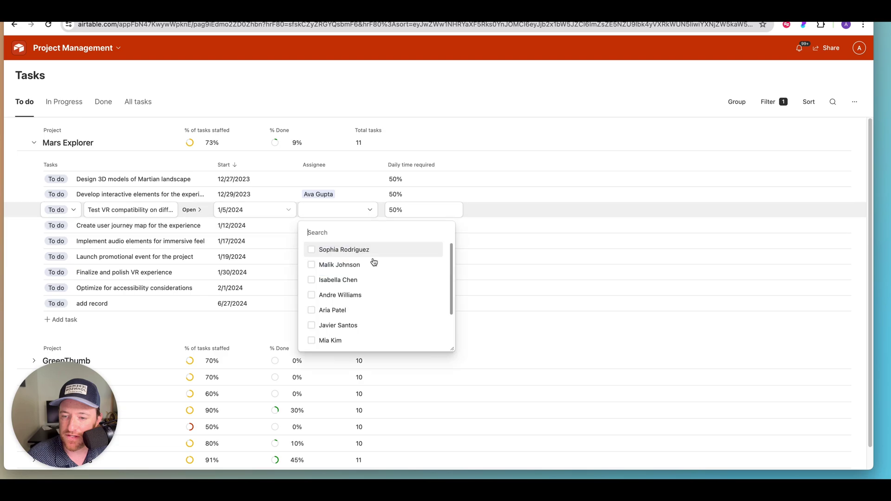
left_click(340, 265)
left_click(534, 108)
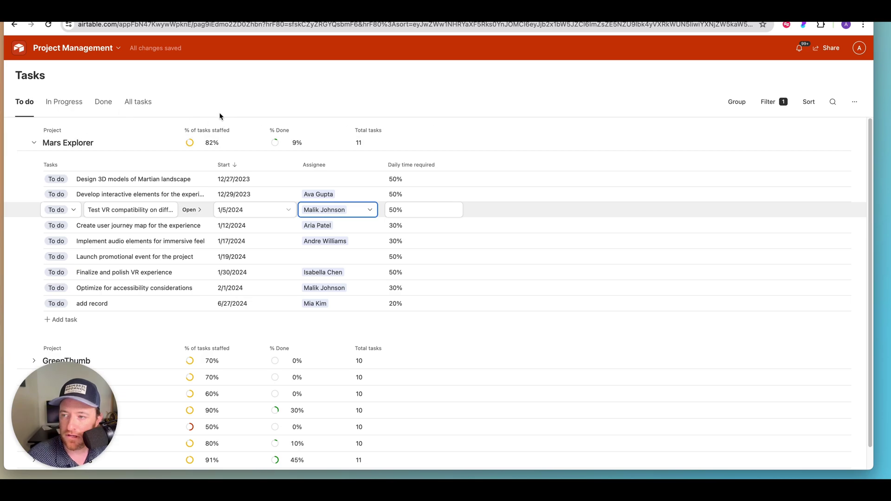
Check the In Progress and Done tabs, then return to the To do tab.
left_click(60, 103)
left_click(100, 102)
left_click(69, 106)
left_click(23, 99)
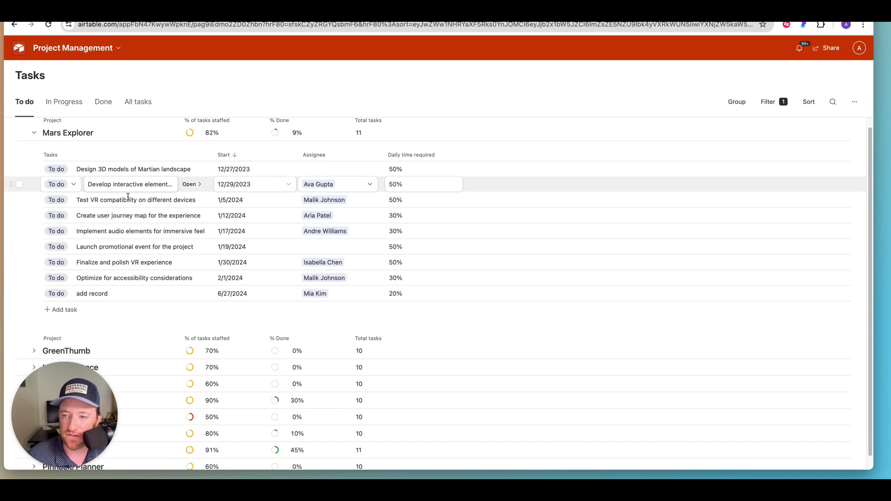
scroll(125, 200, "down", 1)
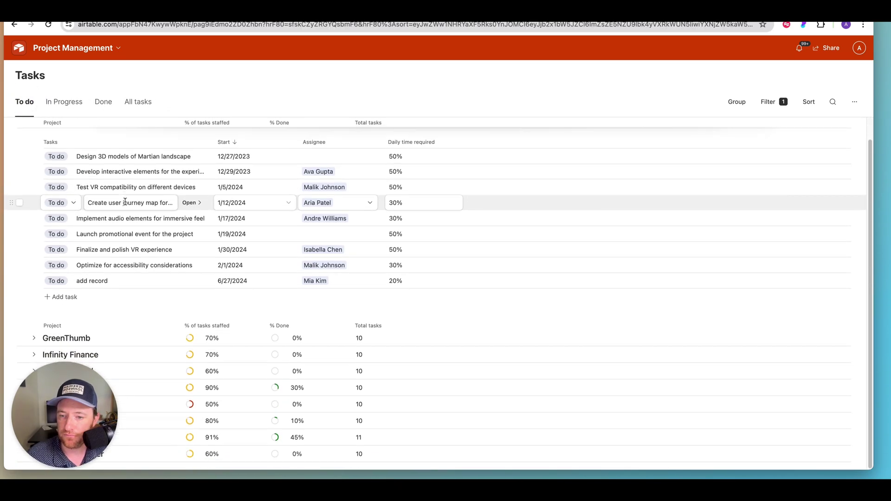